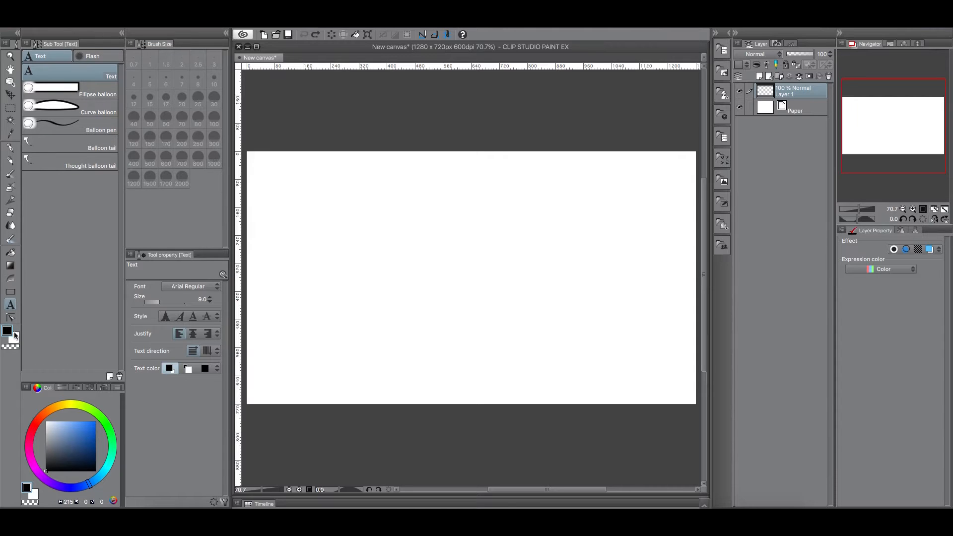
# Step: Look through the Flash sub tools and the font list of the Text tool
pyautogui.click(101, 58)
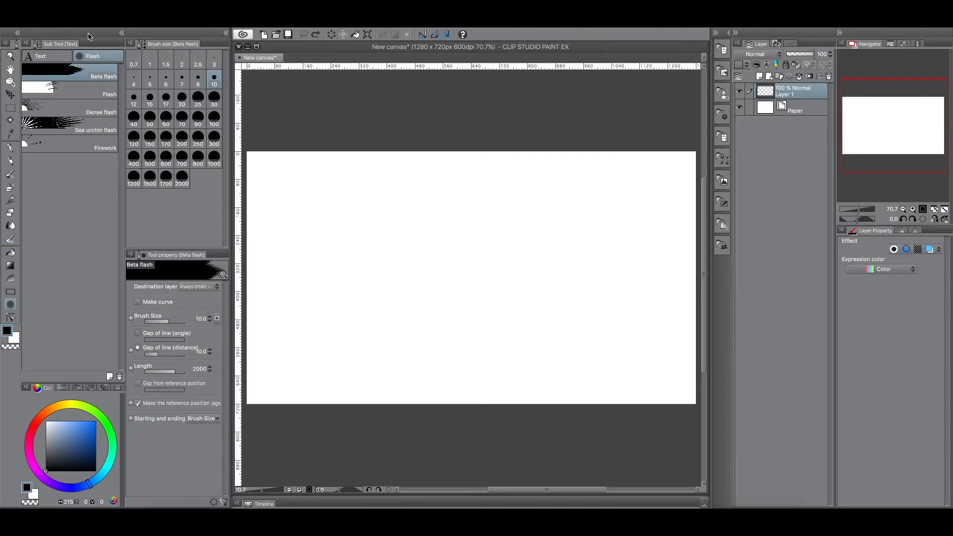
pyautogui.click(59, 57)
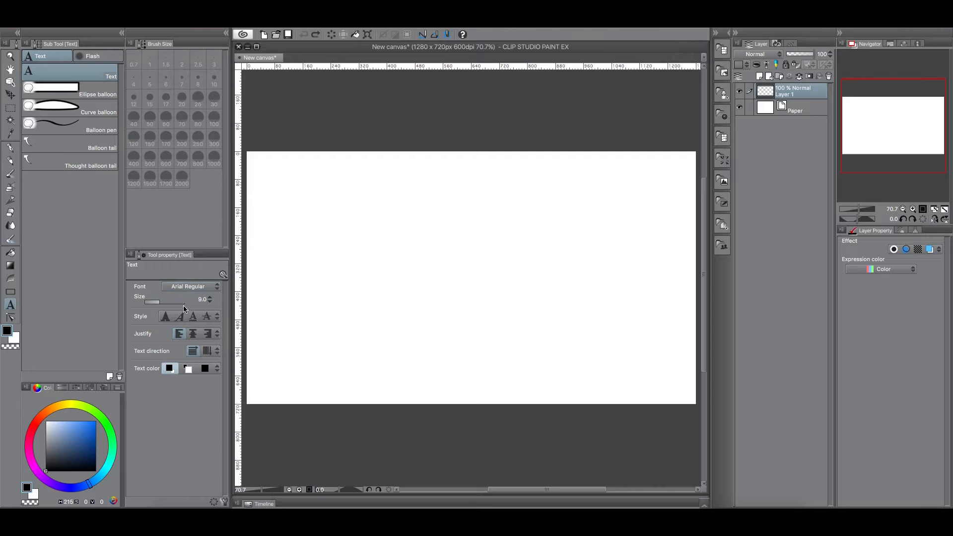
pyautogui.click(180, 287)
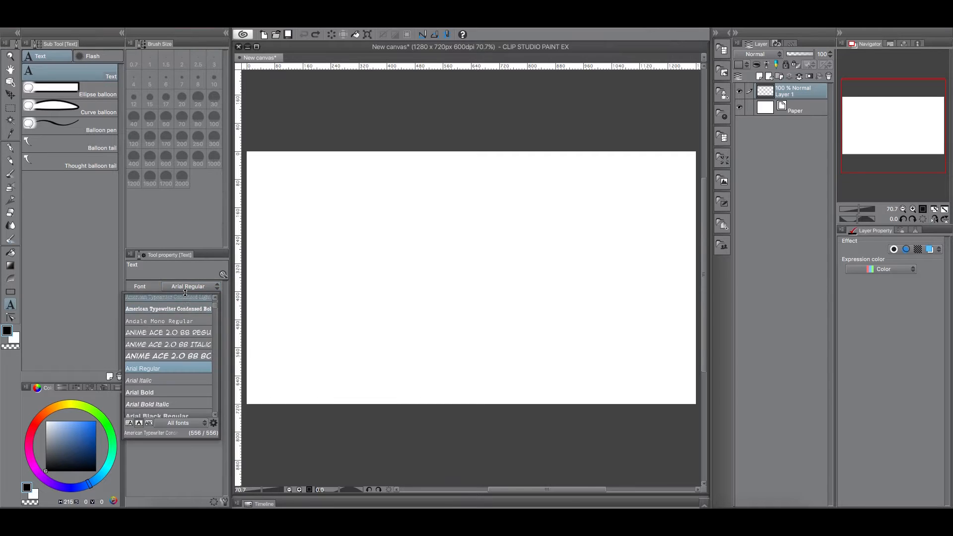
pyautogui.click(178, 290)
pyautogui.click(179, 288)
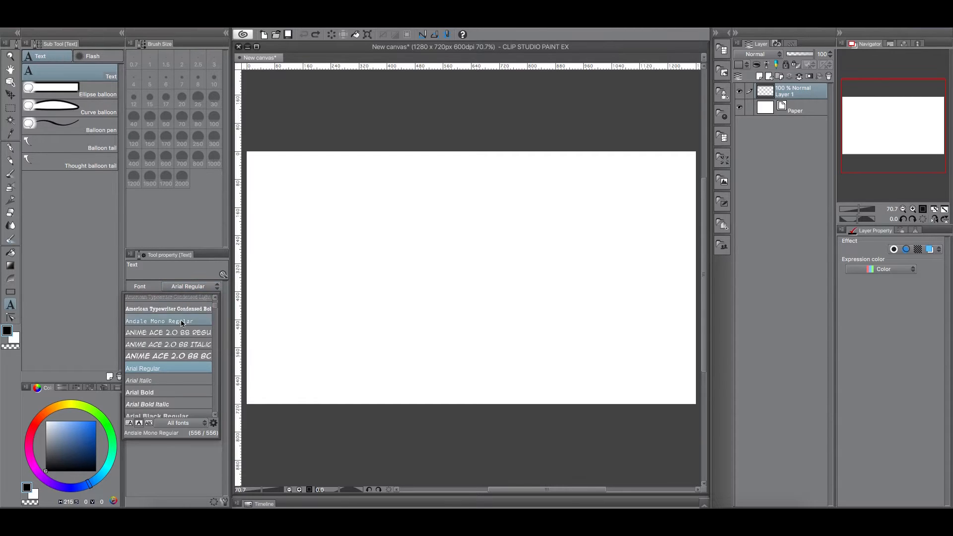
pyautogui.click(189, 290)
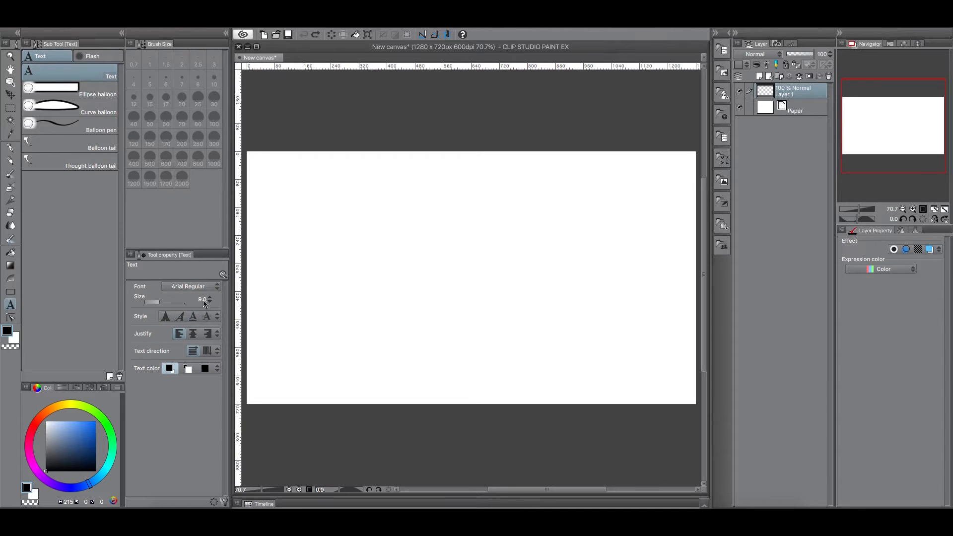
# Step: Add the text "hello" on its own text layer in the upper-left area of the canvas and commit it
pyautogui.click(296, 215)
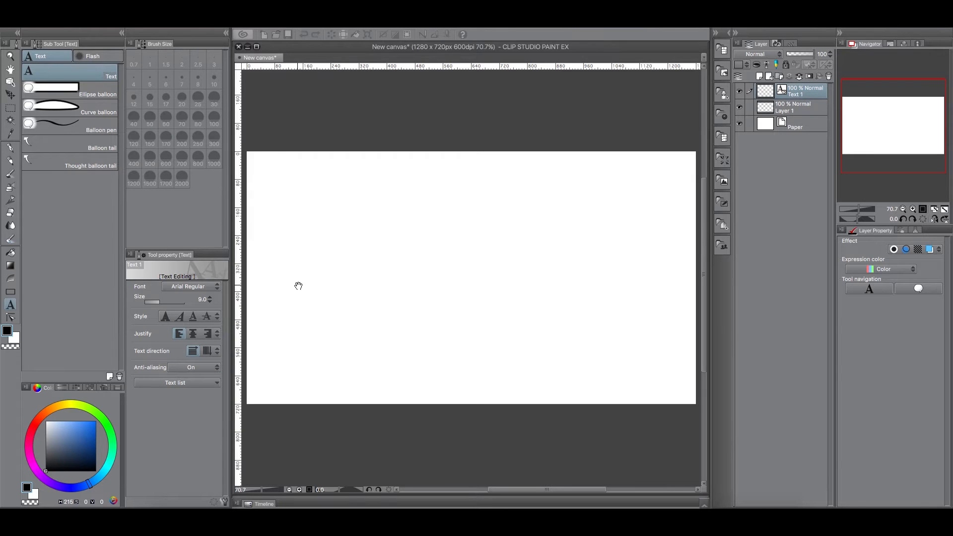
pyautogui.write('he')
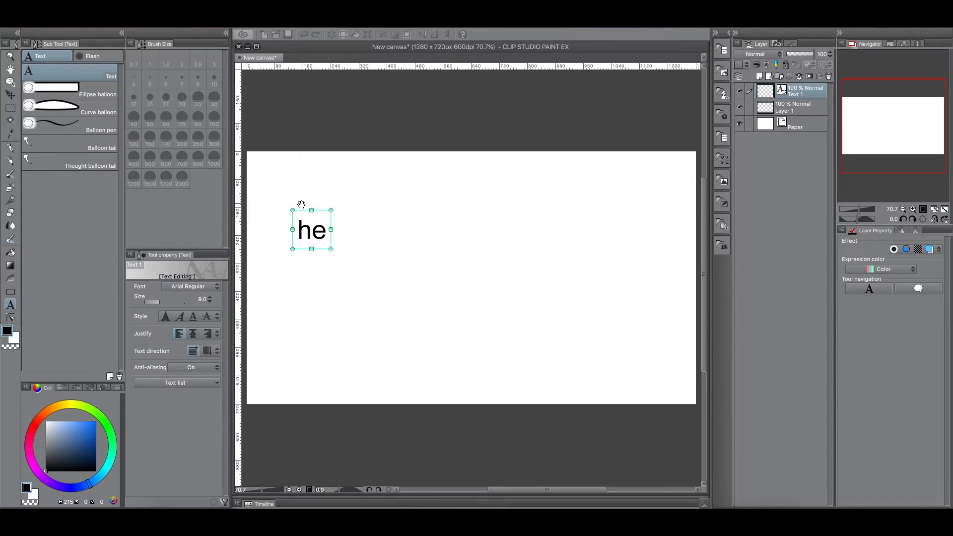
pyautogui.write('llo')
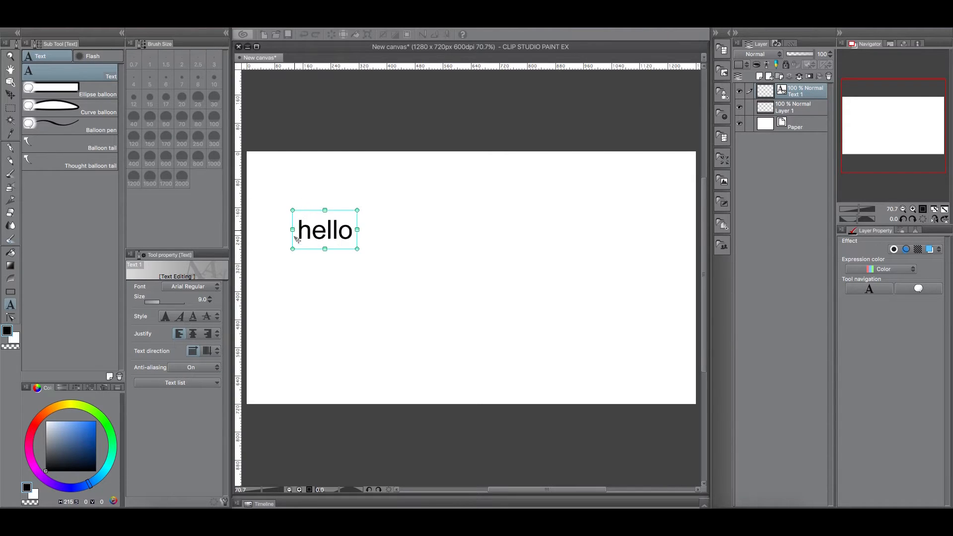
pyautogui.click(392, 274)
pyautogui.click(387, 280)
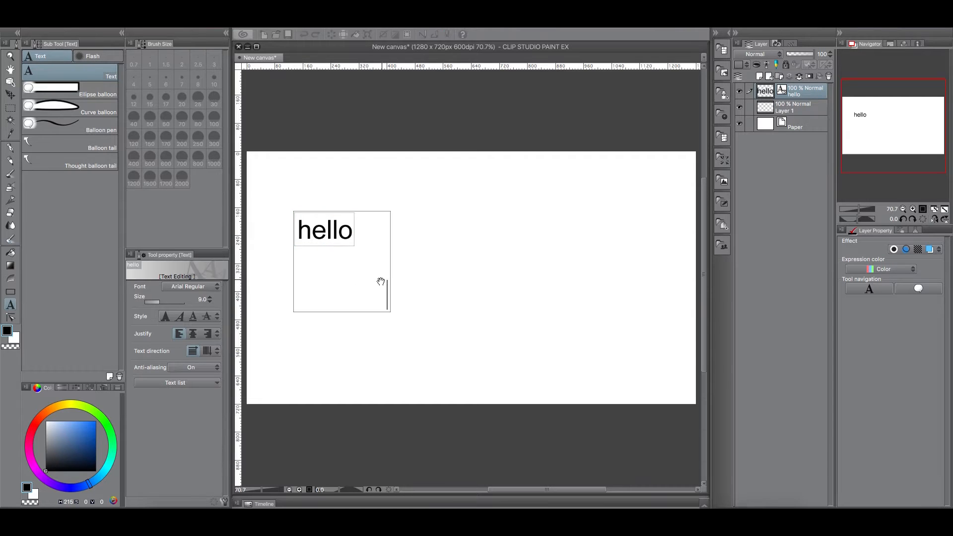
pyautogui.click(425, 255)
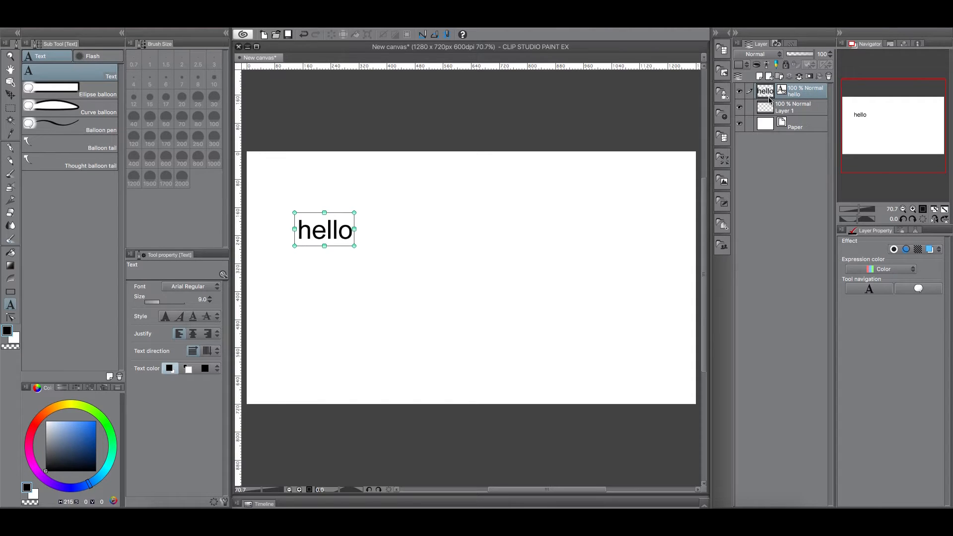
# Step: Select the hello text layer and scale the text freehand, first up to about size 26.9, finishing at about 17.6
pyautogui.click(799, 110)
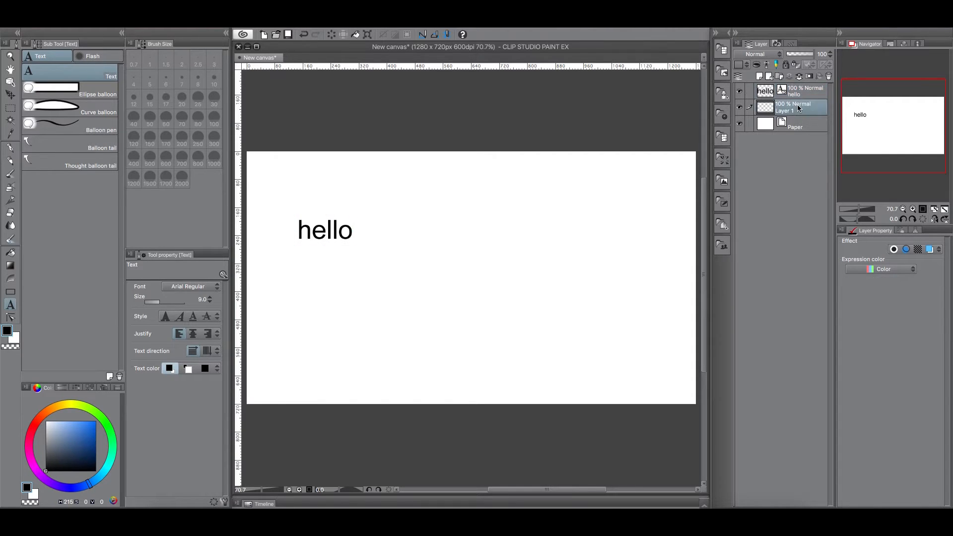
pyautogui.click(782, 92)
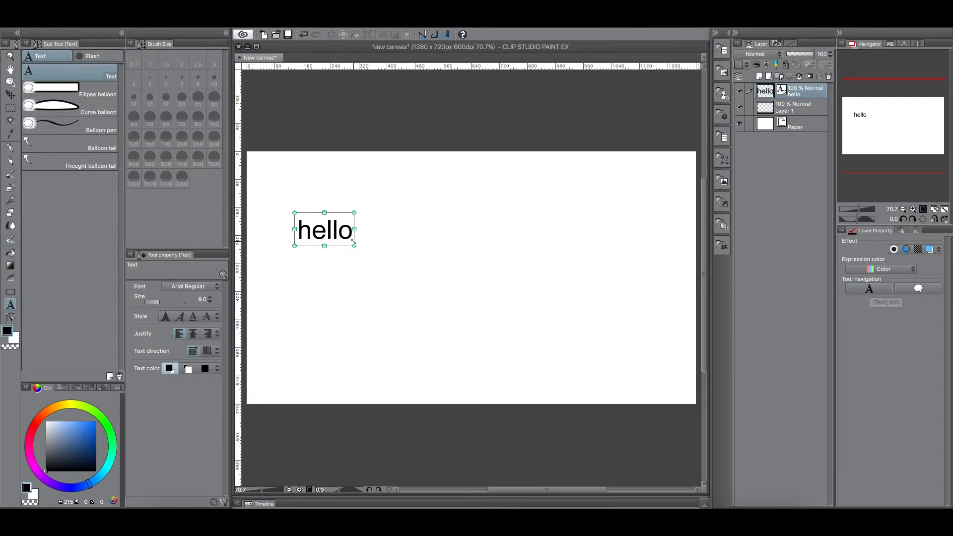
pyautogui.moveTo(354, 245); pyautogui.dragTo(465, 302)
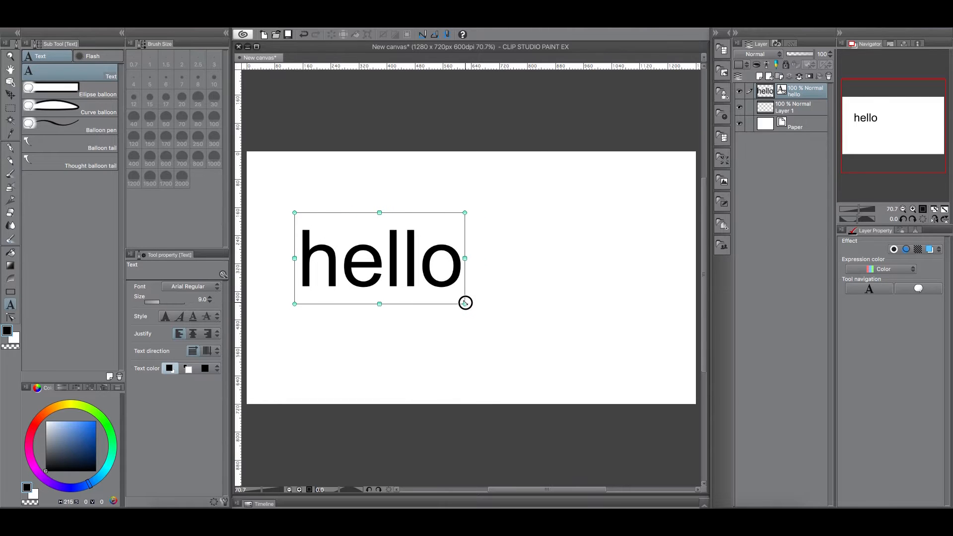
pyautogui.click(421, 271)
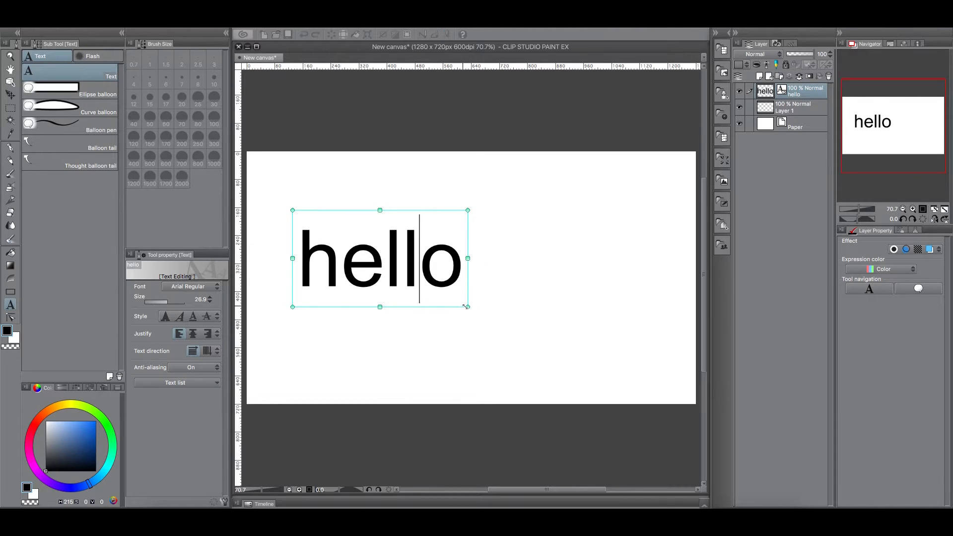
pyautogui.moveTo(468, 307); pyautogui.dragTo(409, 276)
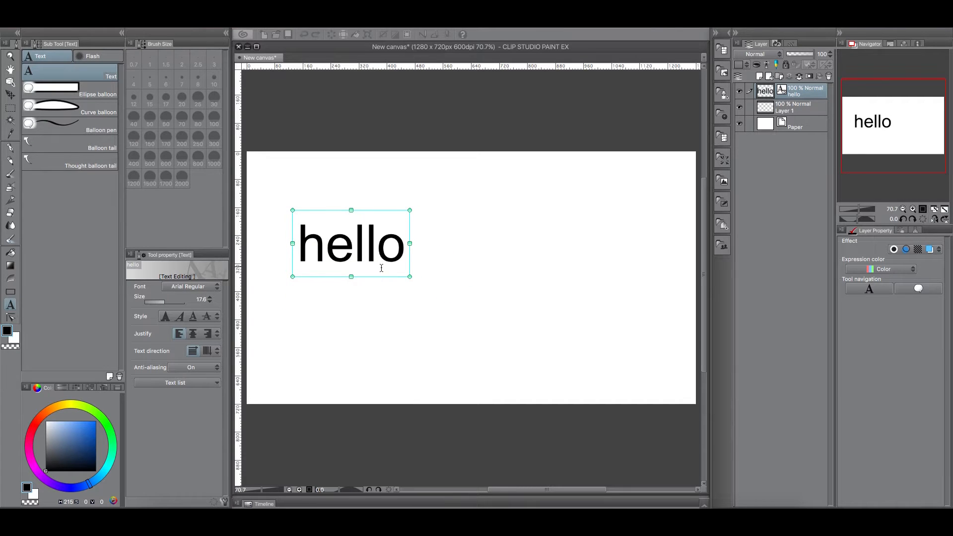
# Step: Try to set the size of the hello text to 20 with no letters selected
pyautogui.click(201, 300)
pyautogui.write('20')
pyautogui.press('Return')
pyautogui.click(201, 300)
# Step: Select the whole word "hello" and set its size to 15
pyautogui.click(400, 247)
pyautogui.moveTo(400, 249); pyautogui.dragTo(303, 248)
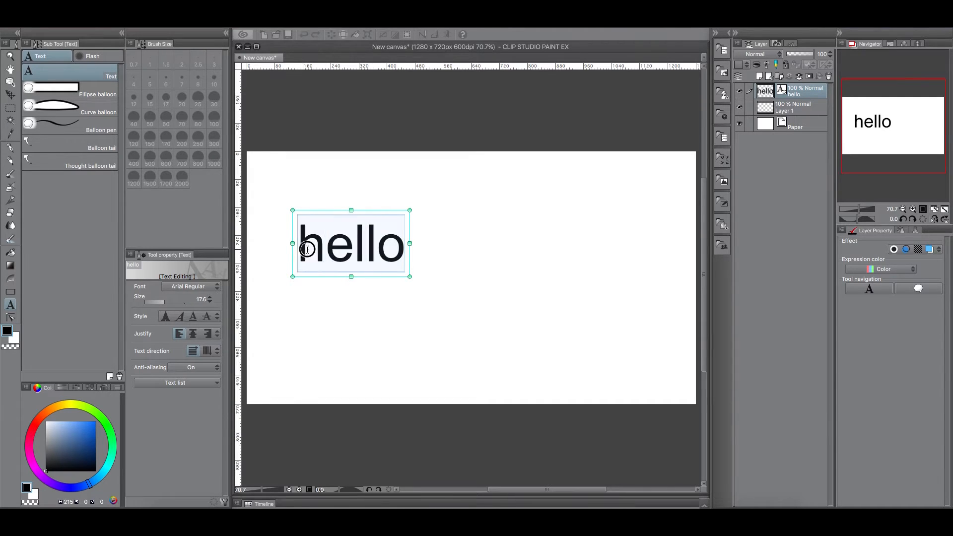
pyautogui.click(202, 299)
pyautogui.write('15')
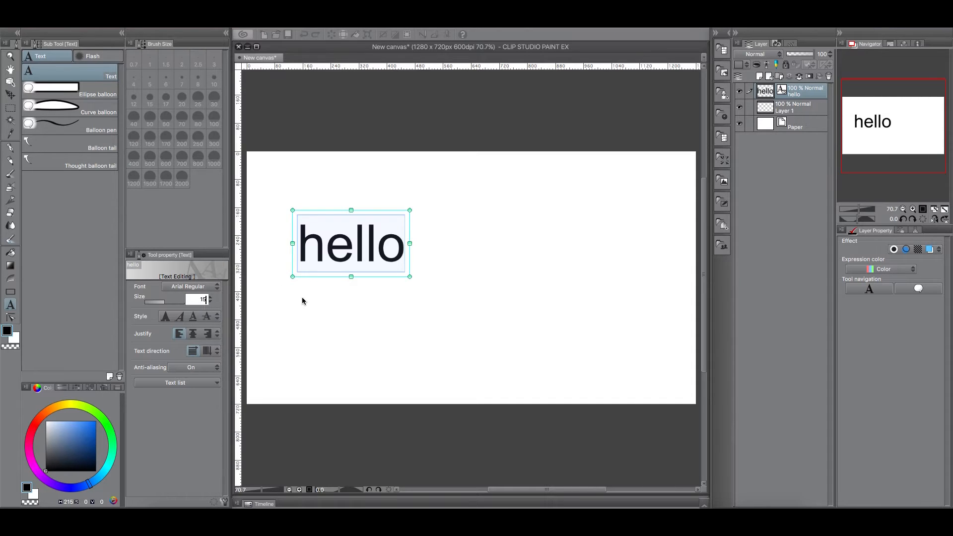
pyautogui.press('Return')
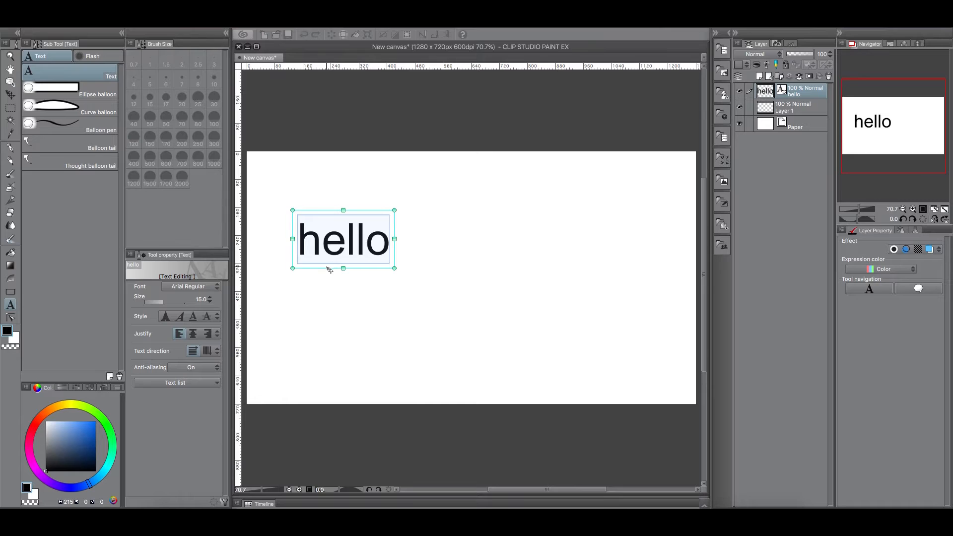
# Step: Set the selected text's size to 10 and finally to 20
pyautogui.click(206, 300)
pyautogui.write('10')
pyautogui.press('Return')
pyautogui.click(201, 299)
pyautogui.write('20')
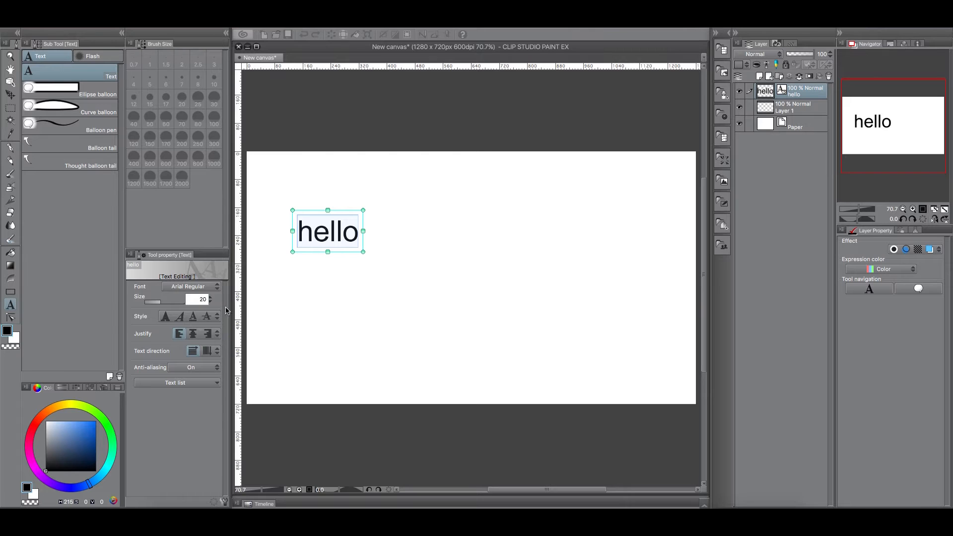
pyautogui.press('Return')
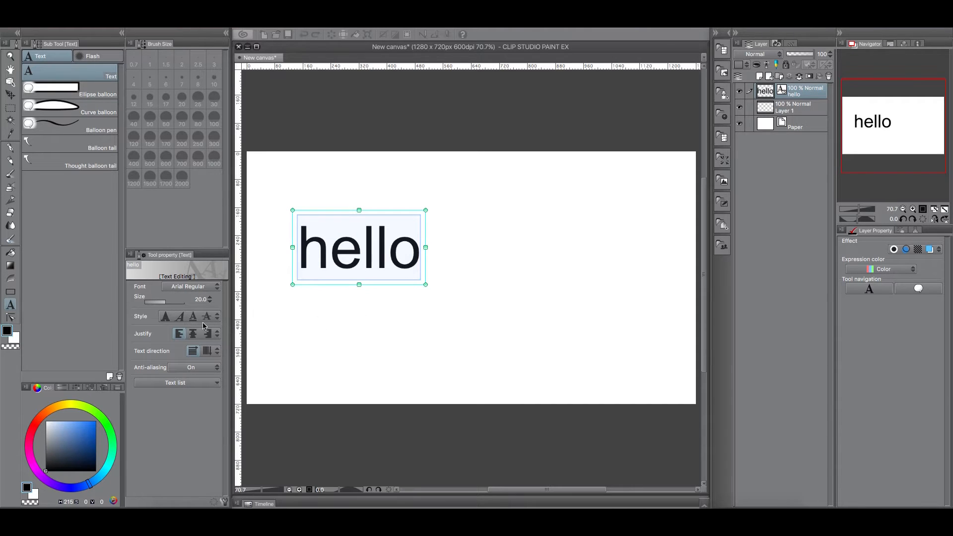
# Step: Turn bold, italic, underline and strikethrough on and off again for the selected text
pyautogui.click(166, 316)
pyautogui.click(166, 318)
pyautogui.click(179, 316)
pyautogui.click(179, 316)
pyautogui.click(193, 317)
pyautogui.click(193, 317)
pyautogui.click(207, 317)
pyautogui.click(207, 317)
# Step: Centre-justify the text and try to insert " world" before the last letter of "hello", removing the mistyped letters
pyautogui.click(193, 333)
pyautogui.click(418, 260)
pyautogui.click(403, 272)
pyautogui.write('woo')
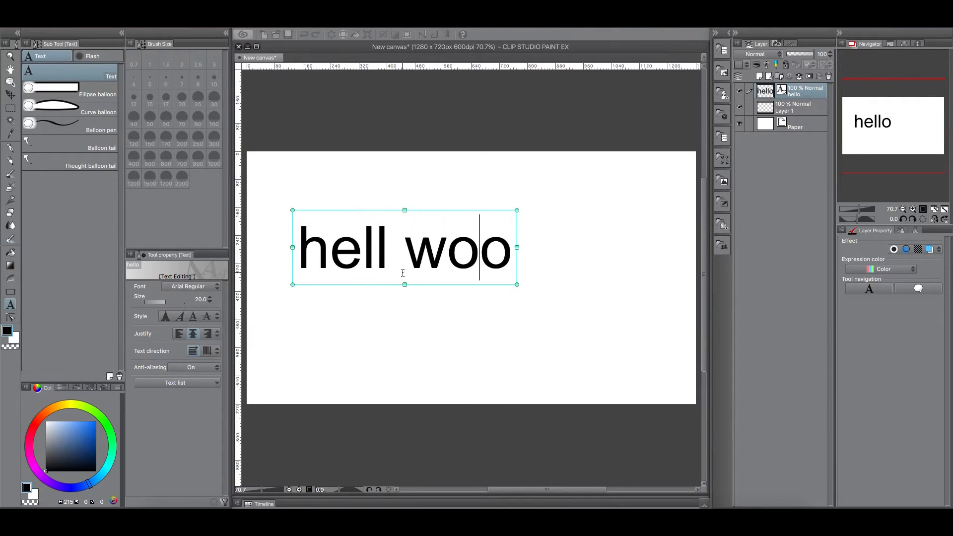
pyautogui.press('Delete')
pyautogui.write('r')
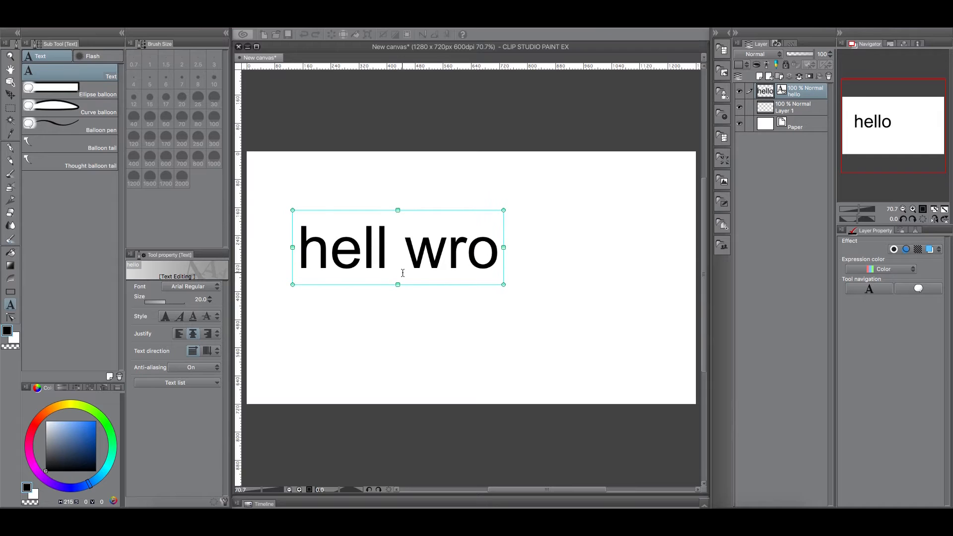
pyautogui.write('ld')
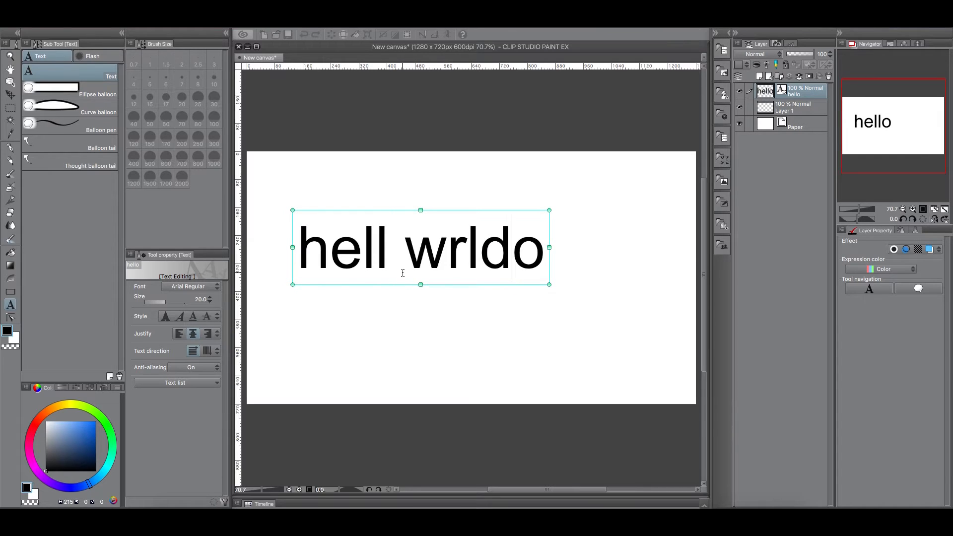
pyautogui.write('=')
pyautogui.press('BackSpace')
pyautogui.press('BackSpace')
pyautogui.press('BackSpace')
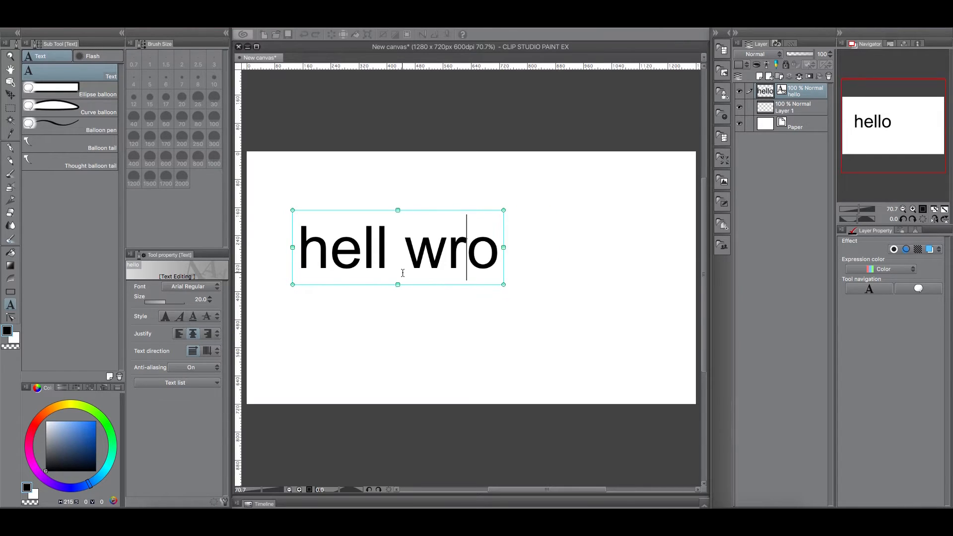
# Step: Delete the trailing "ro" and complete the text as "hell world"
pyautogui.click(498, 254)
pyautogui.press('BackSpace')
pyautogui.press('BackSpace')
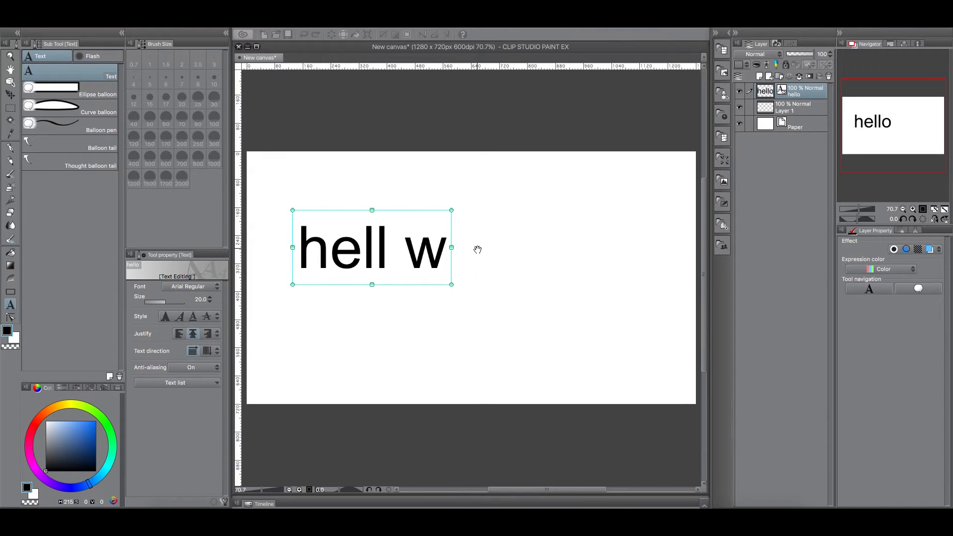
pyautogui.write('orld')
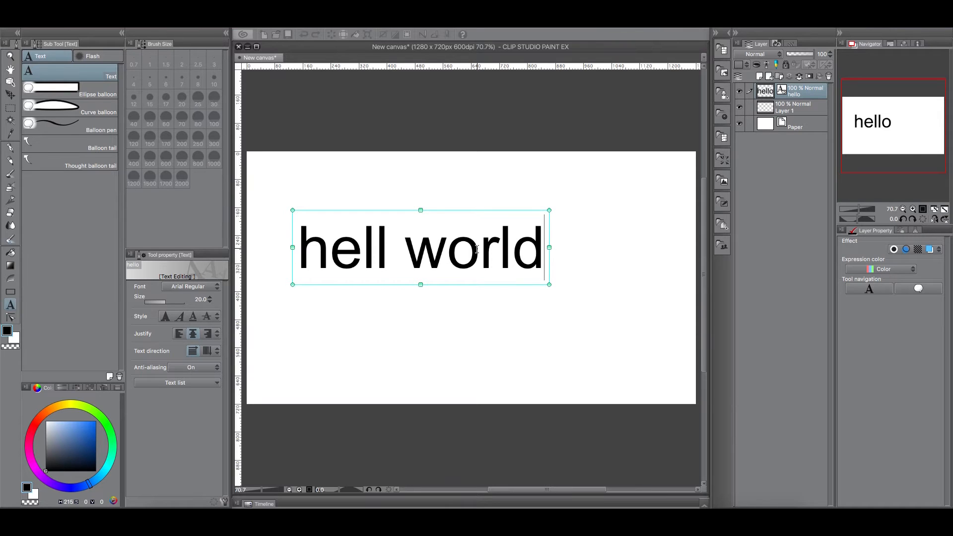
# Step: Continue the text after "hell world" with "! my name is" followed by the speaker's name
pyautogui.write('! my ')
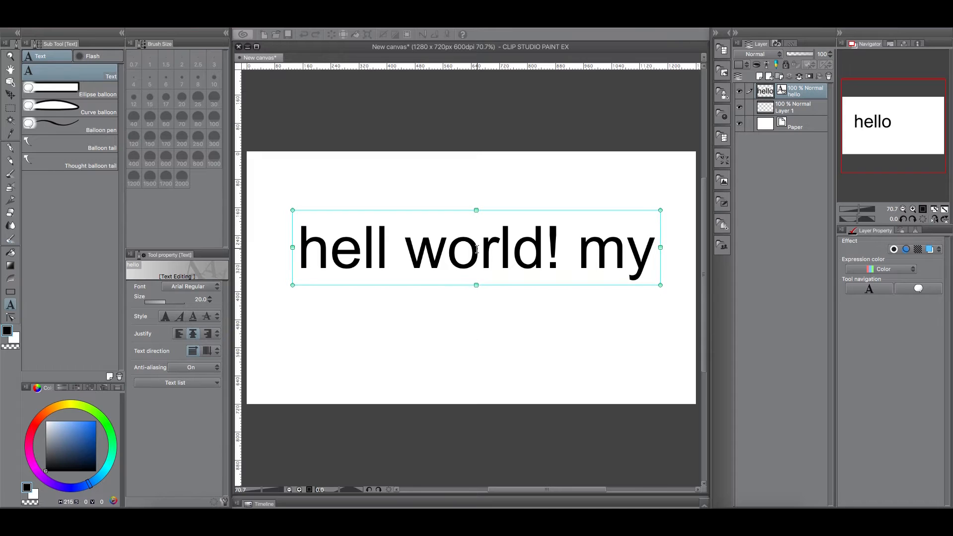
pyautogui.write('nam,e')
pyautogui.press('BackSpace')
pyautogui.press('BackSpace')
pyautogui.write('e is wire')
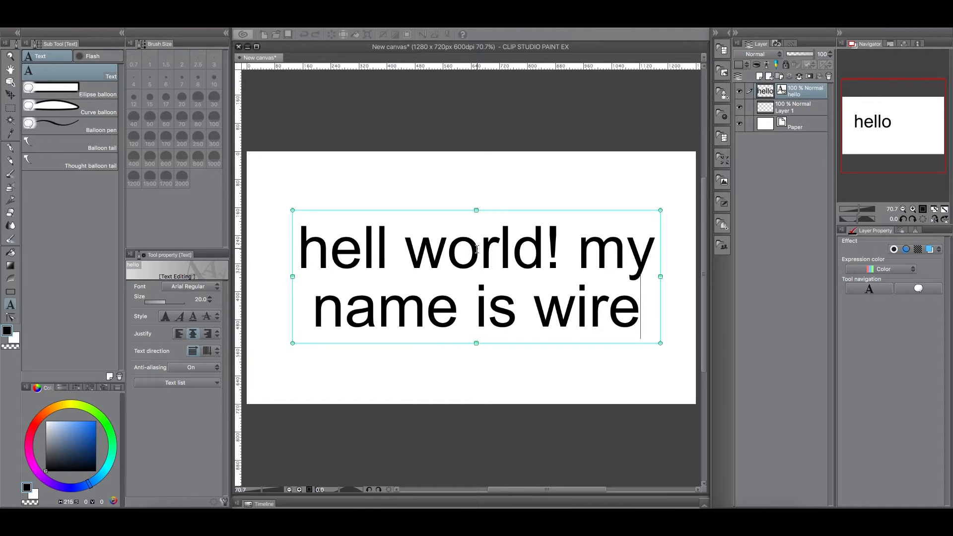
# Step: Select both lines of text and switch their justification to left, right and back to centre
pyautogui.moveTo(642, 310); pyautogui.dragTo(302, 249)
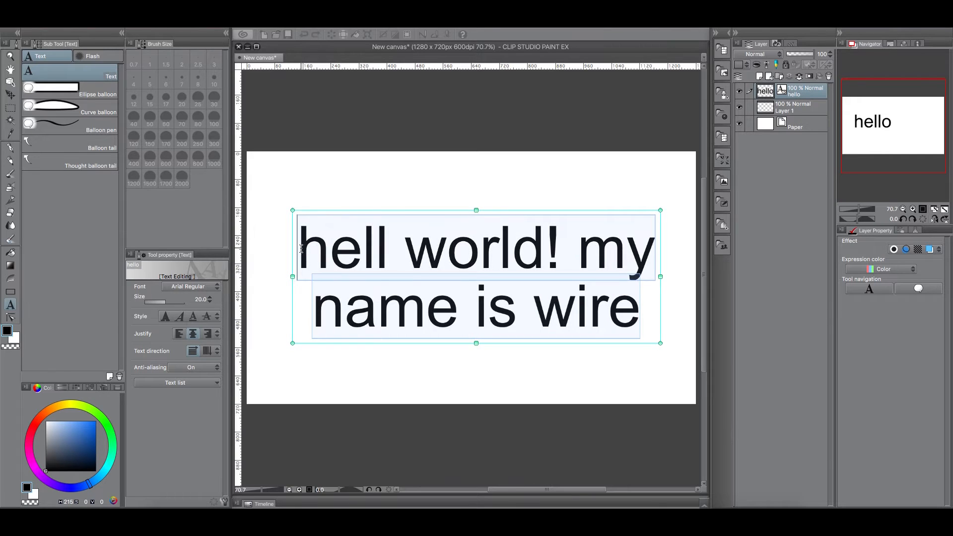
pyautogui.click(180, 334)
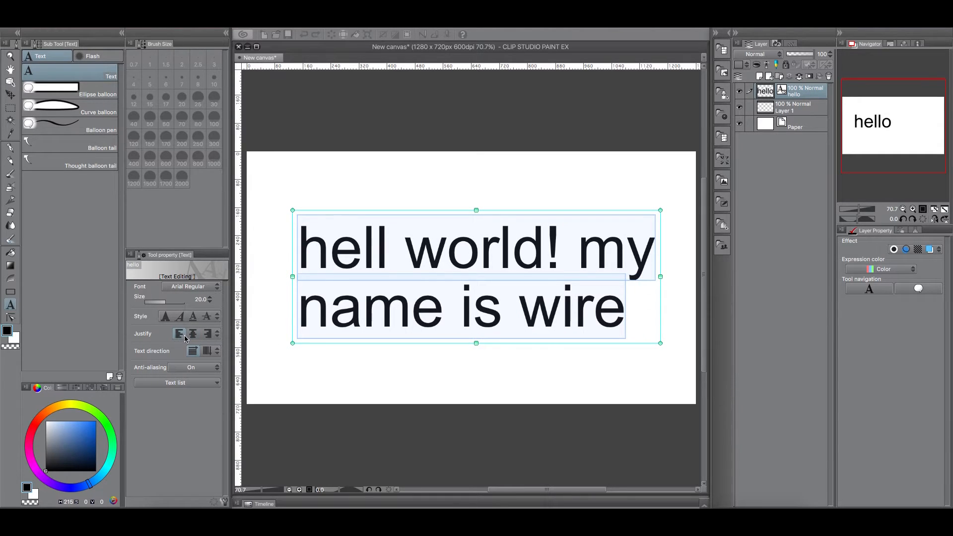
pyautogui.click(207, 334)
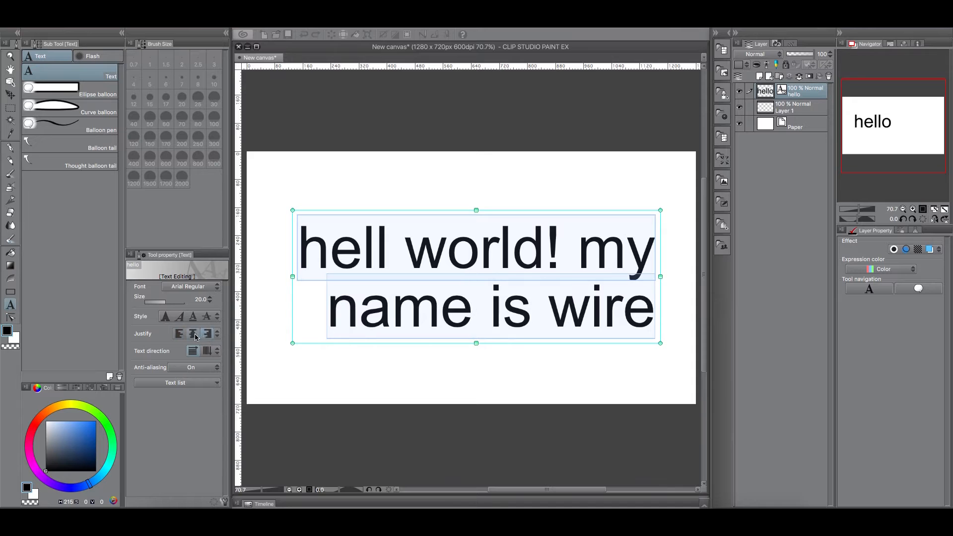
pyautogui.click(194, 334)
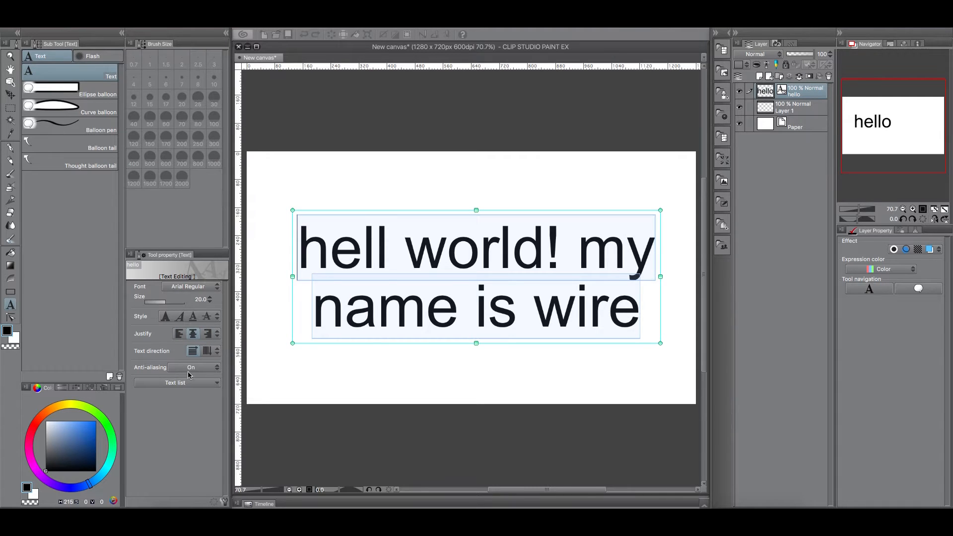
# Step: Switch the selected text between vertical and horizontal direction, ending with vertical
pyautogui.click(207, 350)
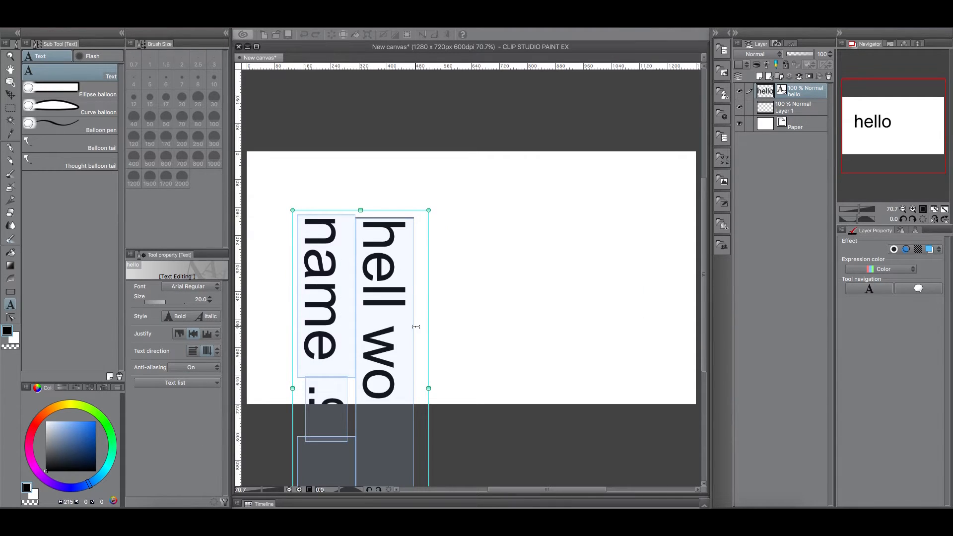
pyautogui.click(193, 351)
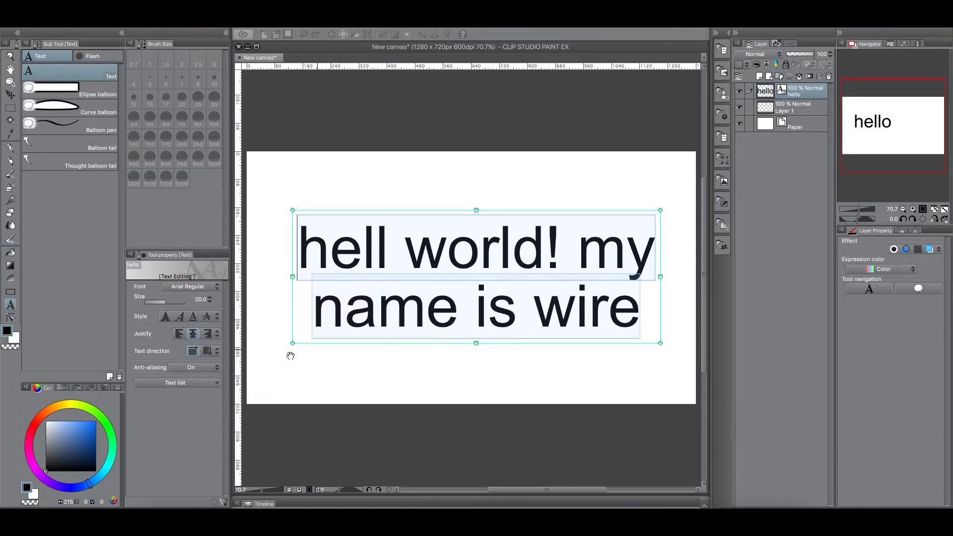
pyautogui.click(206, 350)
pyautogui.click(193, 351)
pyautogui.click(207, 352)
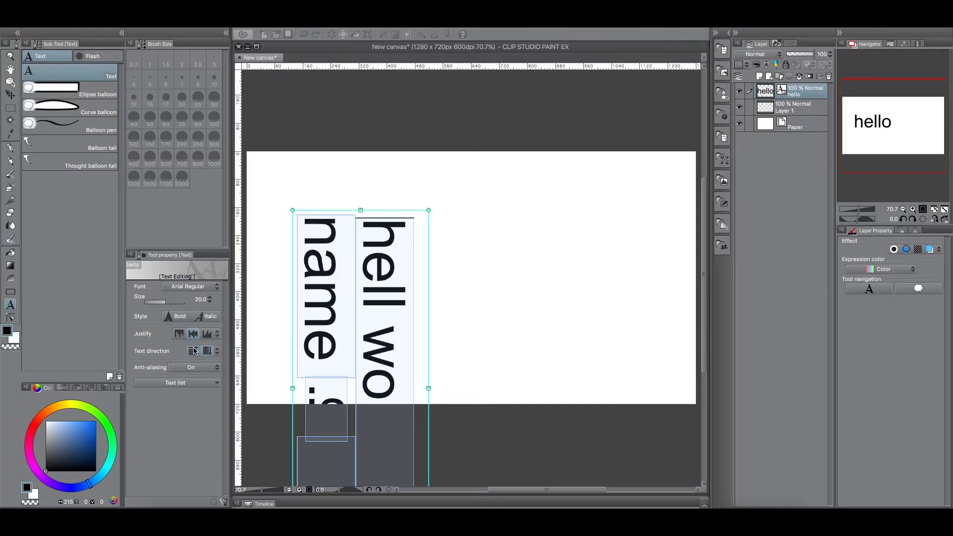
# Step: Set the selected text's direction back to horizontal, commit the text and select Layer 1
pyautogui.click(193, 350)
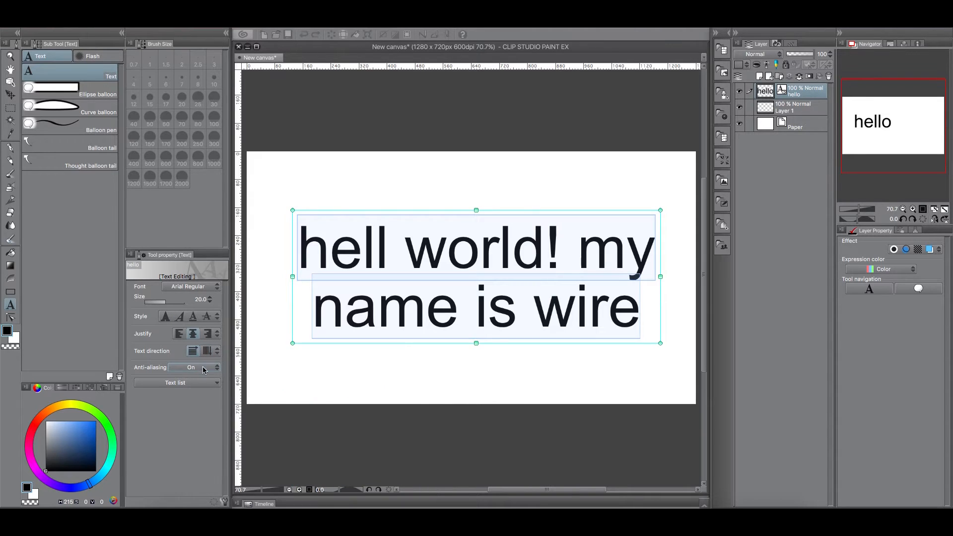
pyautogui.click(533, 357)
pyautogui.click(799, 110)
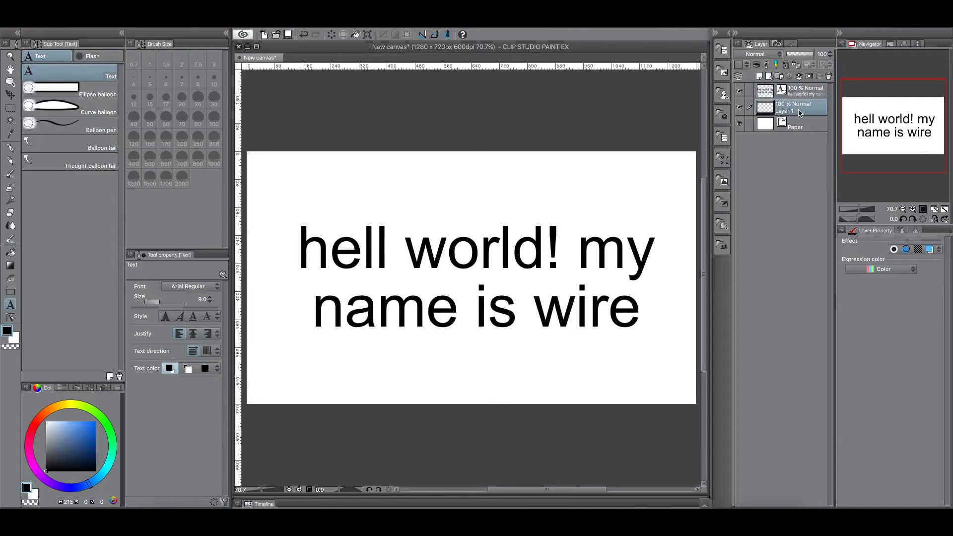
# Step: Reopen the text for editing, select both lines and set their font to Avenir Medium Oblique
pyautogui.click(613, 307)
pyautogui.moveTo(638, 310); pyautogui.dragTo(297, 251)
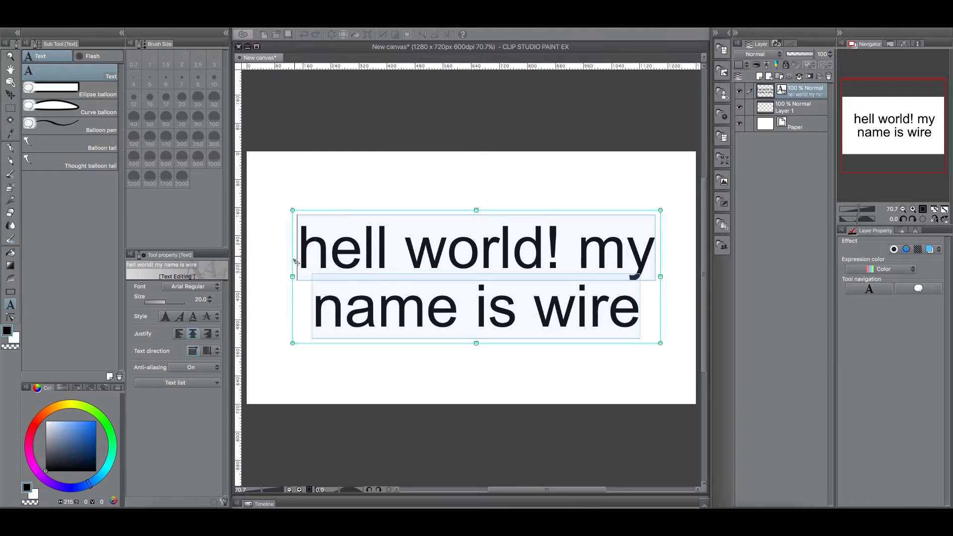
pyautogui.click(191, 286)
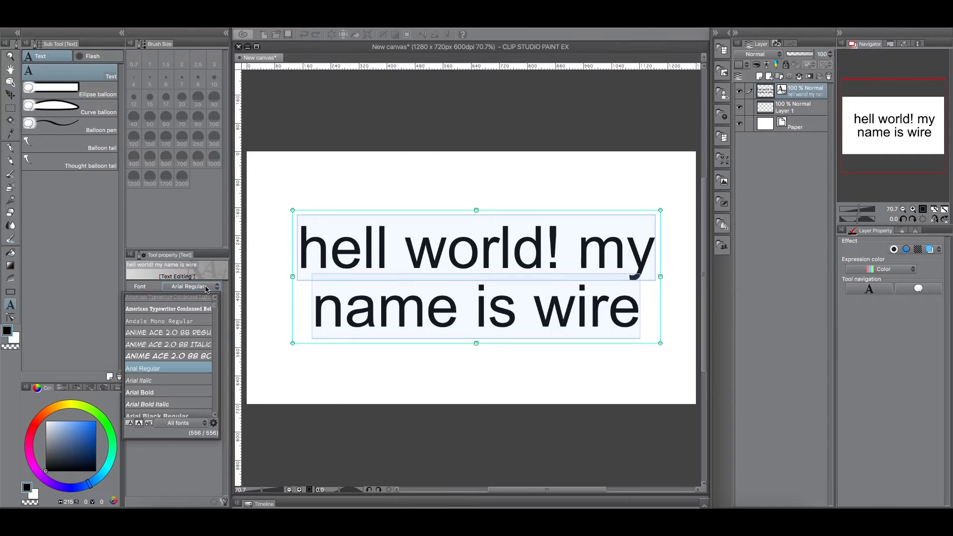
pyautogui.click(215, 414)
pyautogui.click(214, 414)
pyautogui.click(214, 414)
pyautogui.click(215, 414)
pyautogui.click(214, 414)
pyautogui.click(214, 414)
pyautogui.click(215, 414)
pyautogui.click(215, 414)
pyautogui.click(215, 414)
pyautogui.click(215, 414)
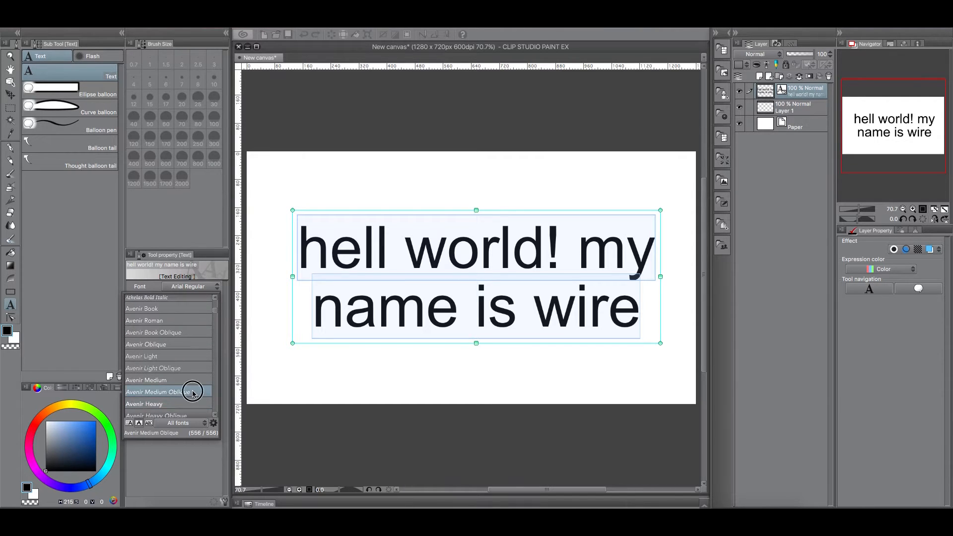
pyautogui.click(193, 391)
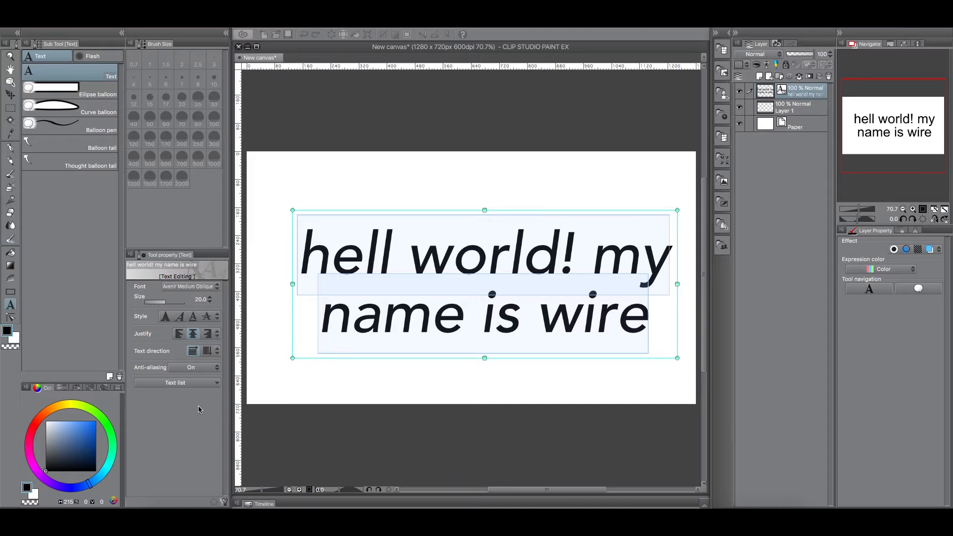
# Step: Change the selected text's font to Gill Sans UltraBold, followed by Gujarati MT Bold
pyautogui.click(214, 286)
pyautogui.moveTo(214, 313); pyautogui.dragTo(213, 337)
pyautogui.click(180, 394)
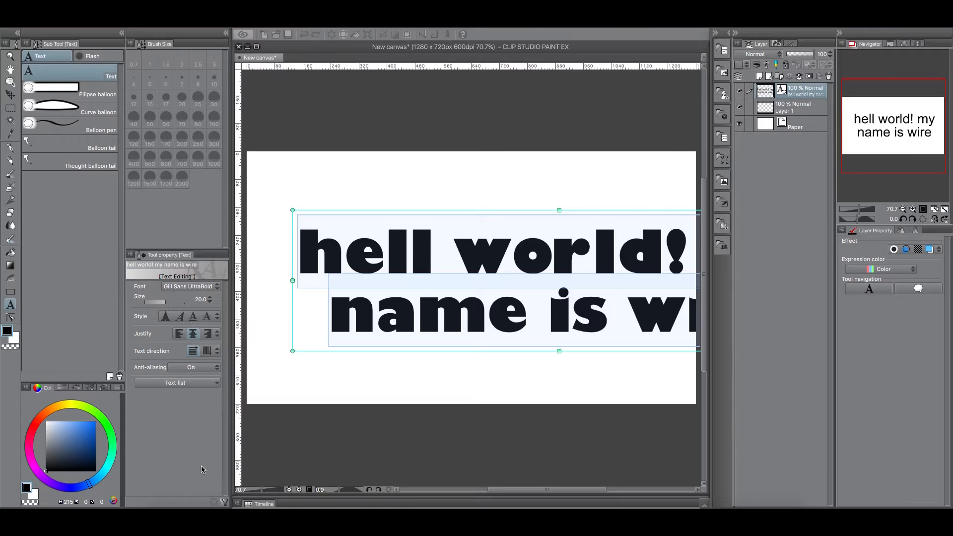
pyautogui.click(216, 287)
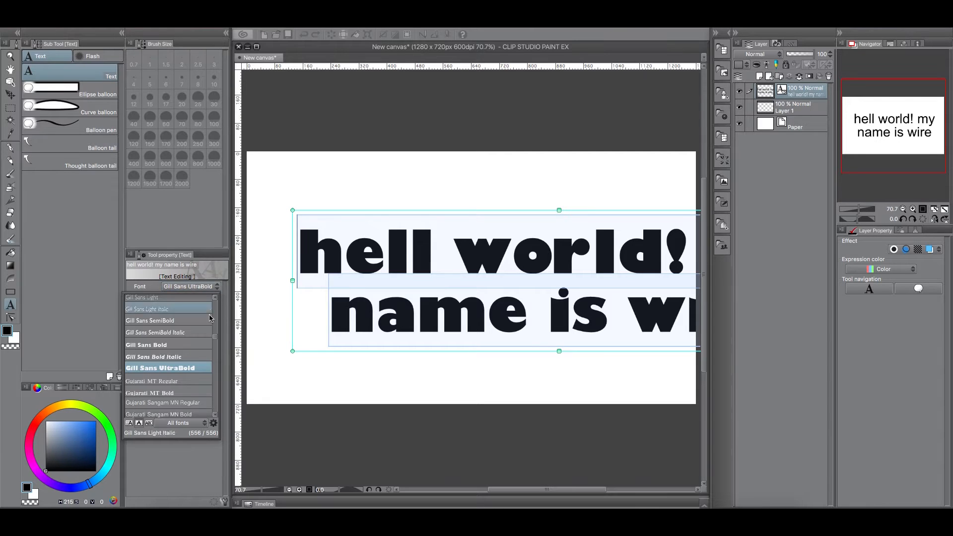
pyautogui.click(199, 393)
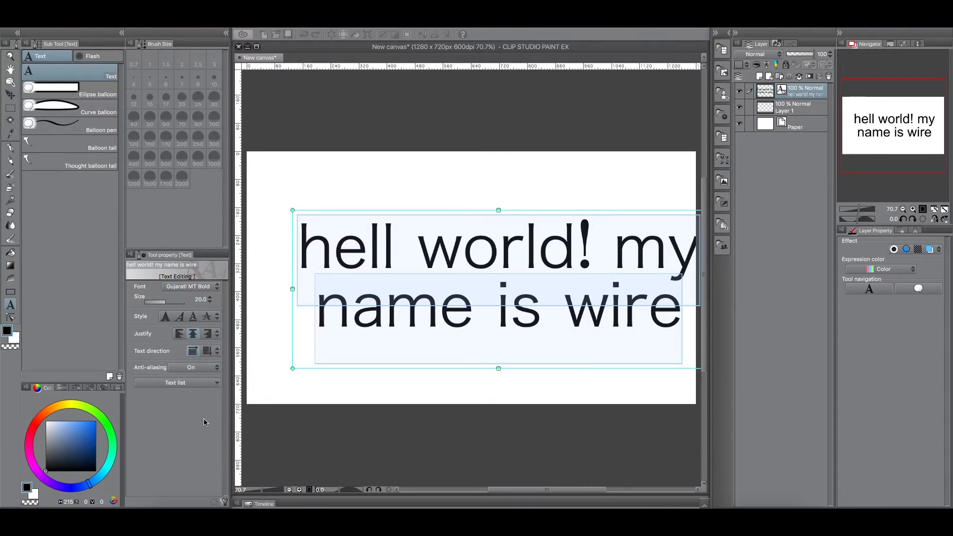
# Step: Try the Khmer Sangam MN Regular and Lilliput Steps Regular fonts on the selected text
pyautogui.click(213, 287)
pyautogui.moveTo(214, 339); pyautogui.dragTo(214, 354)
pyautogui.scroll(-3, 188, 410)
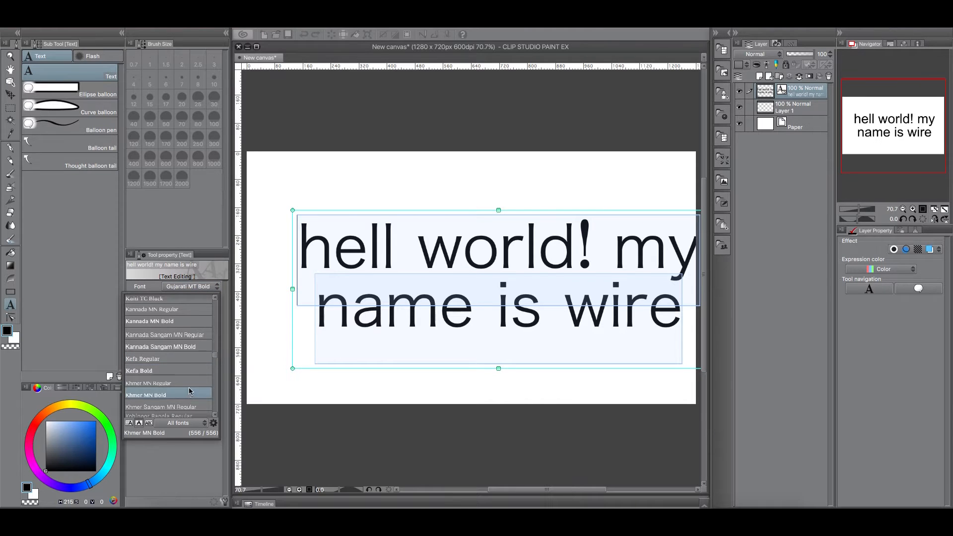
pyautogui.click(187, 411)
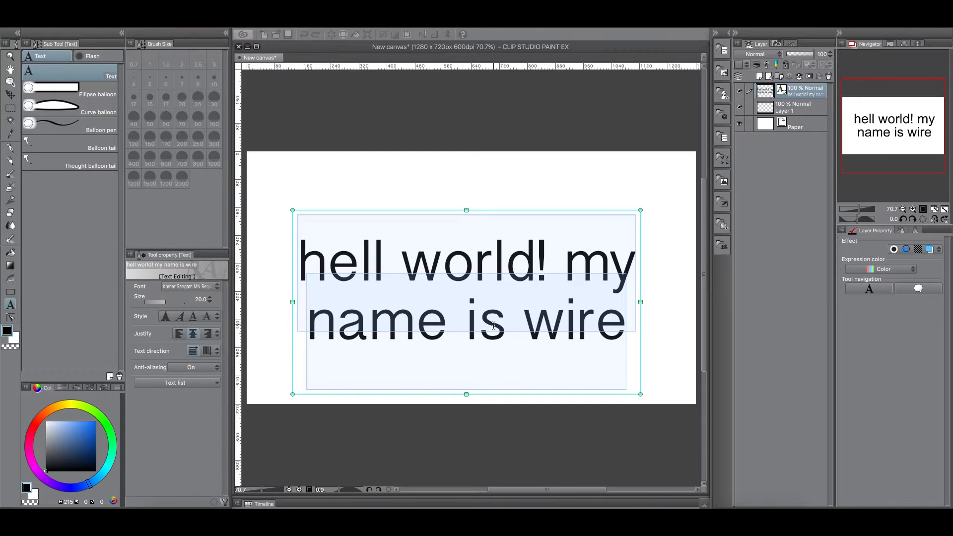
pyautogui.click(218, 286)
pyautogui.moveTo(215, 356); pyautogui.dragTo(217, 363)
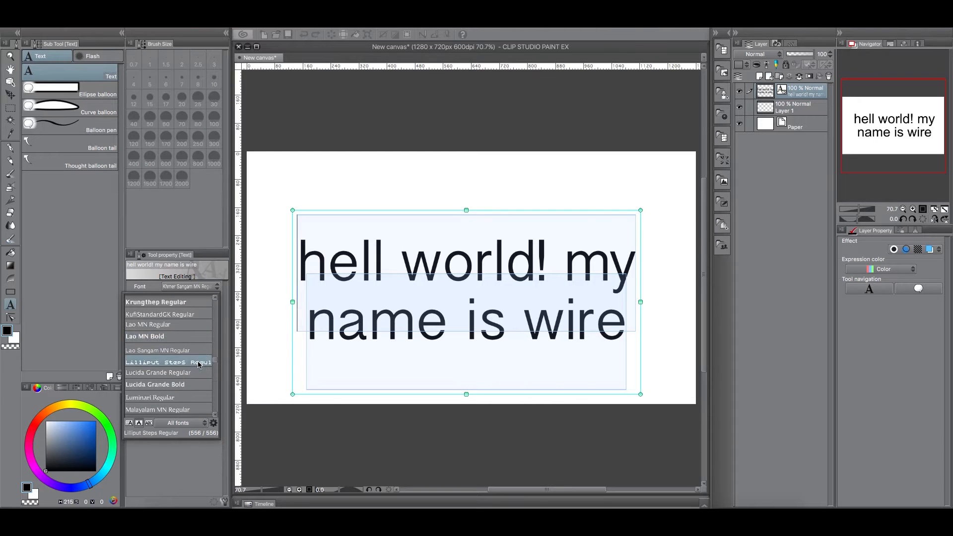
pyautogui.click(200, 363)
# Step: Set the font of both selected lines to Feast of Flesh BB Regular
pyautogui.click(217, 286)
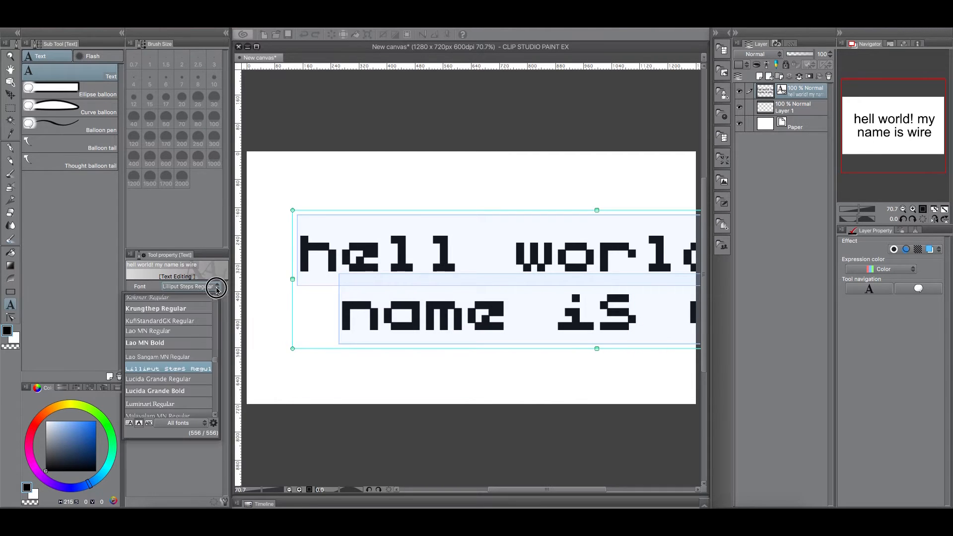
pyautogui.click(217, 362)
pyautogui.moveTo(215, 363); pyautogui.dragTo(217, 366)
pyautogui.click(216, 418)
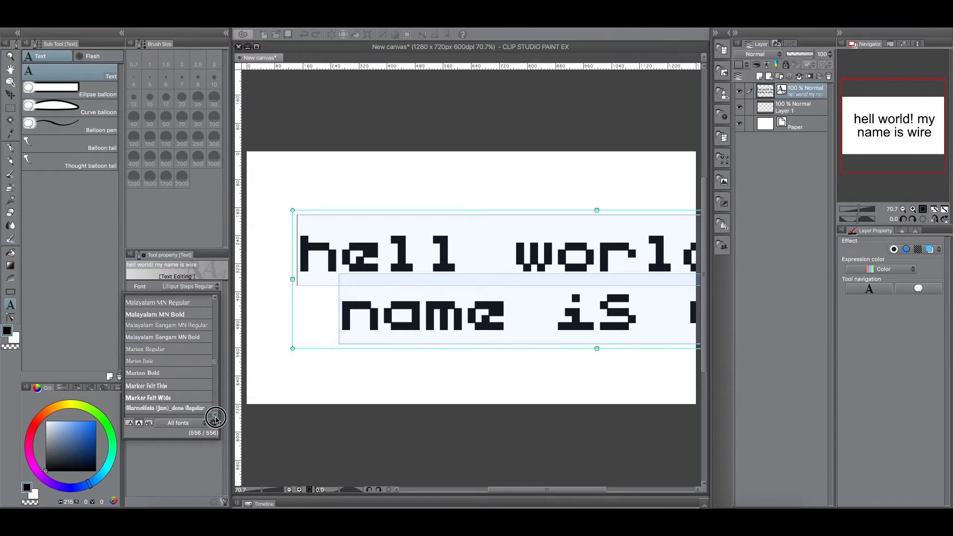
pyautogui.click(216, 417)
pyautogui.moveTo(215, 362); pyautogui.dragTo(213, 333)
pyautogui.click(187, 352)
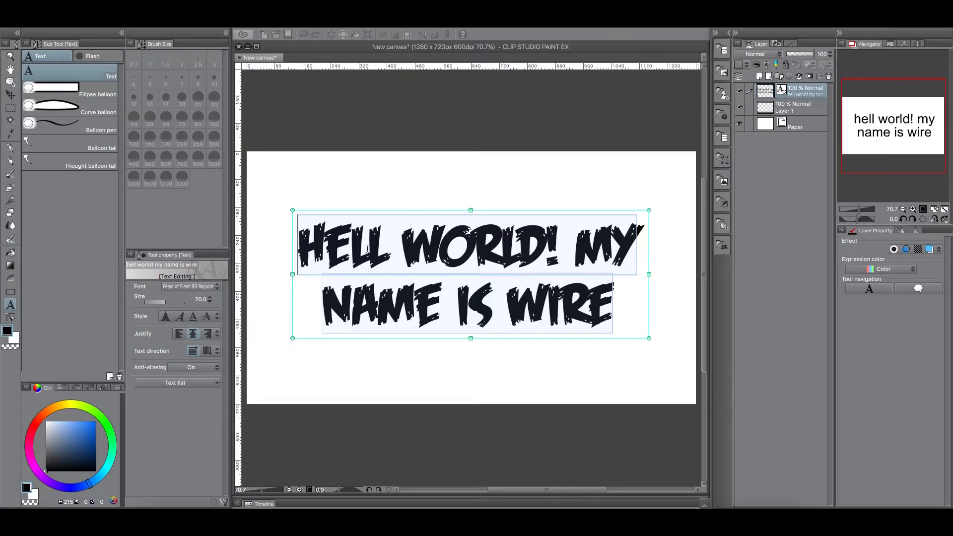
# Step: Insert an "o" after "hell" in the first line to complete the word "hello"
pyautogui.click(387, 255)
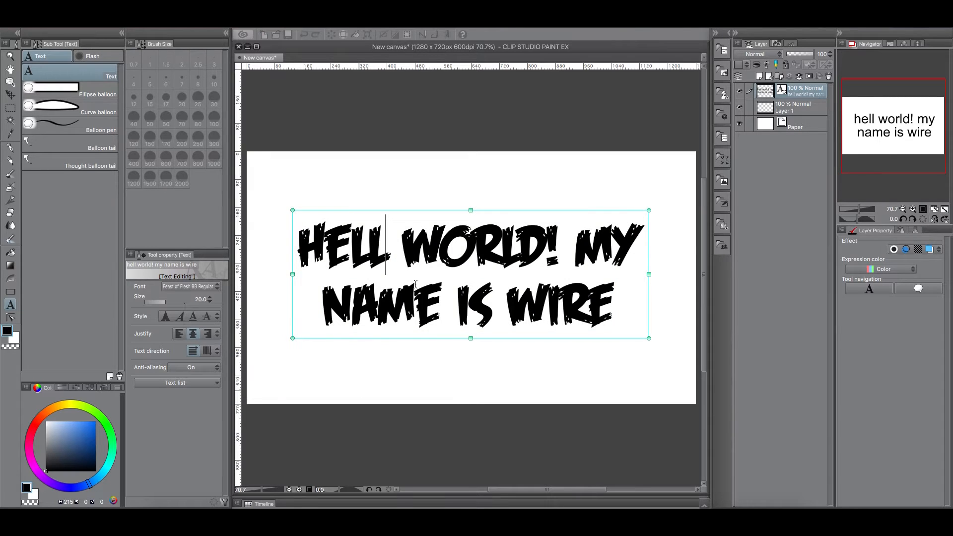
pyautogui.write('o')
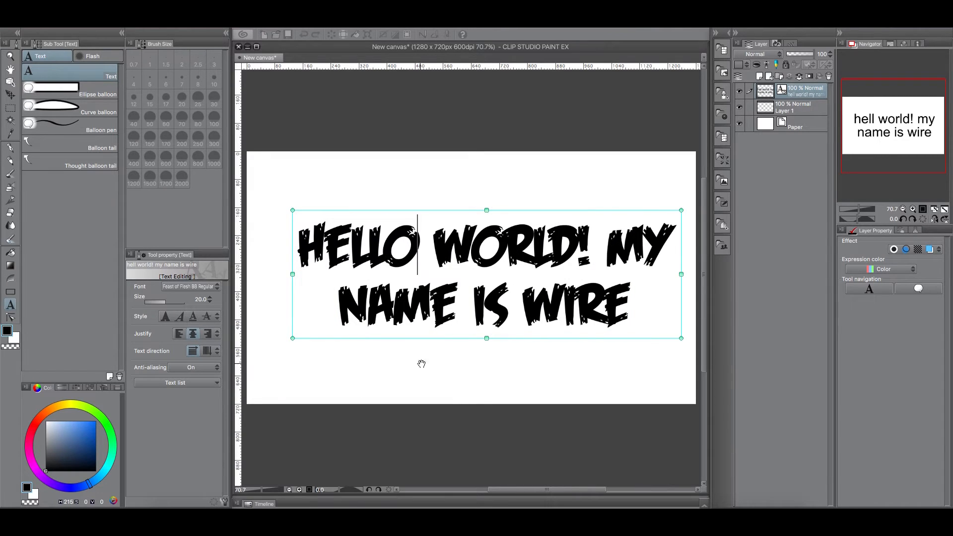
# Step: Try to apply the Double Feature Regular font with only the text cursor placed in the second line
pyautogui.click(468, 303)
pyautogui.click(217, 288)
pyautogui.click(205, 298)
pyautogui.click(216, 288)
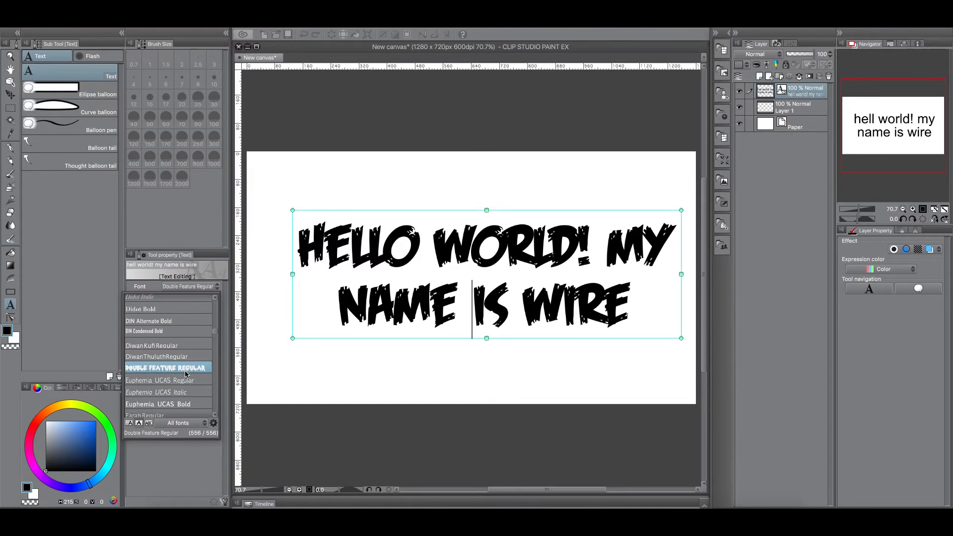
pyautogui.click(616, 301)
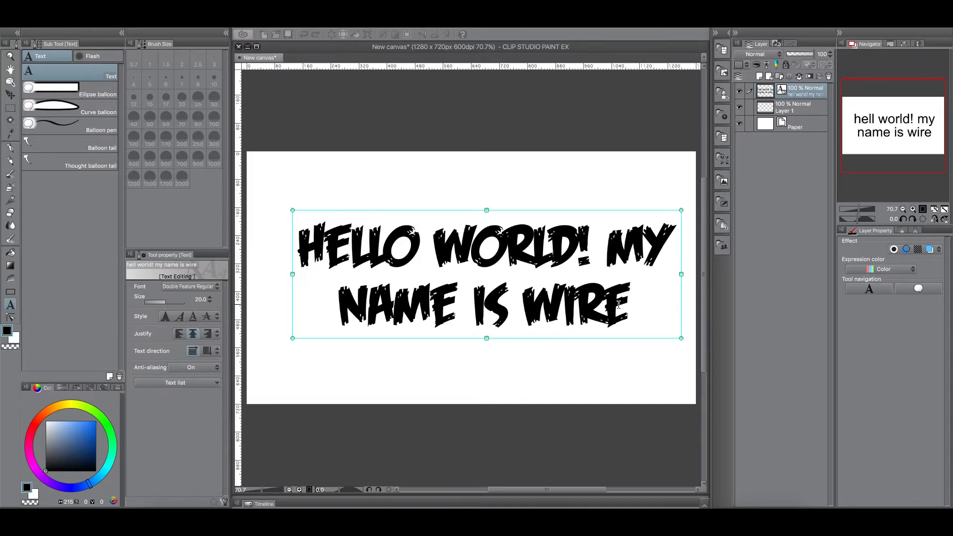
# Step: Select both lines of text and set their font to Double Feature Regular
pyautogui.moveTo(631, 304); pyautogui.dragTo(296, 255)
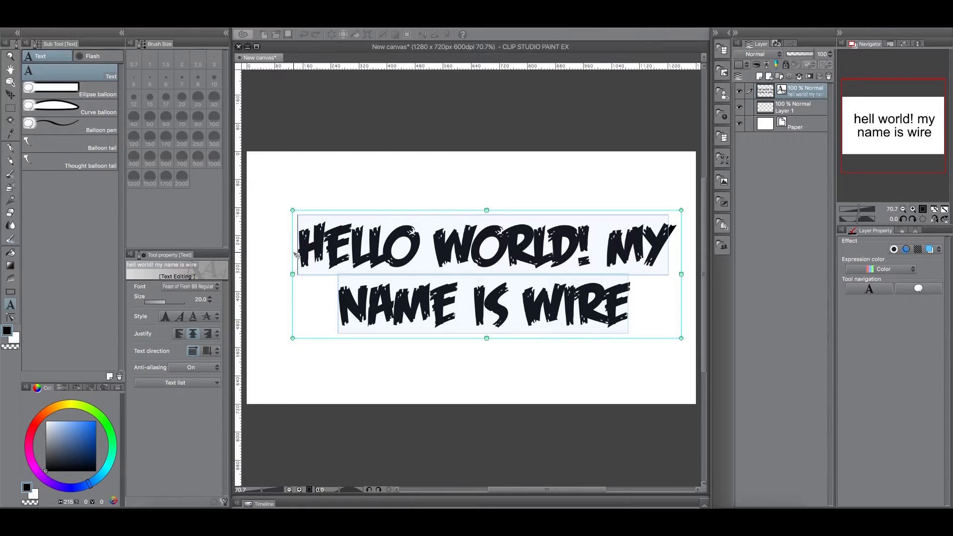
pyautogui.click(208, 287)
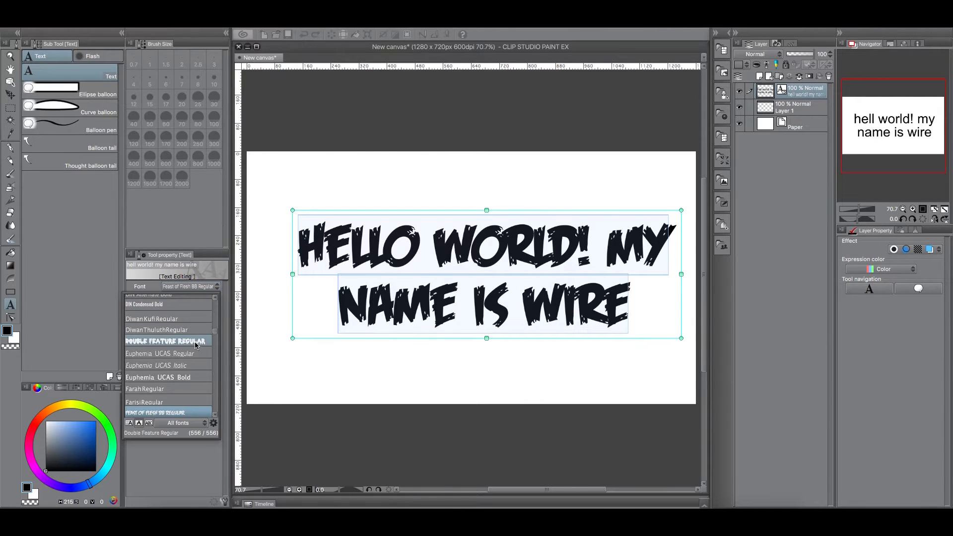
pyautogui.click(202, 420)
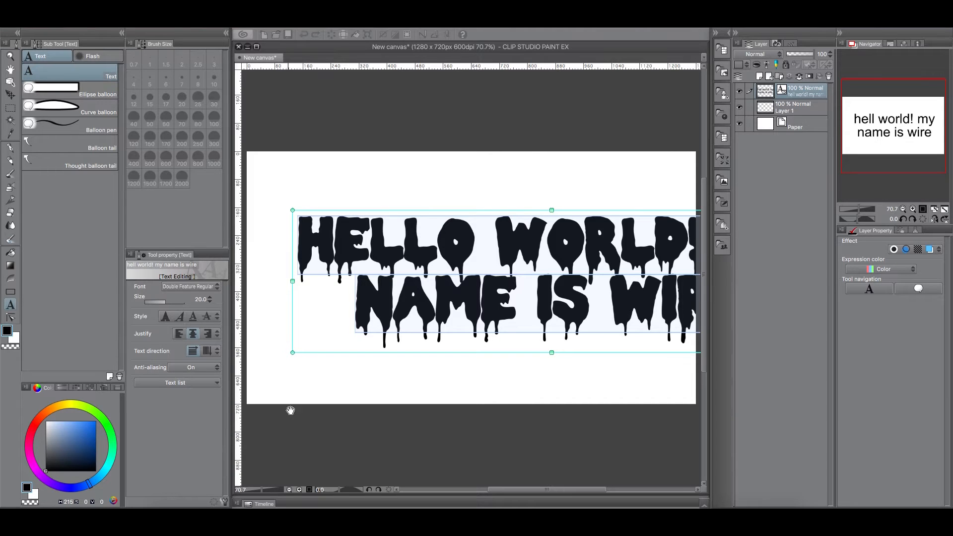
# Step: Scale the text block down to size 11.9 so it fits the upper canvas, commit it and select Layer 1
pyautogui.moveTo(532, 205); pyautogui.dragTo(507, 224)
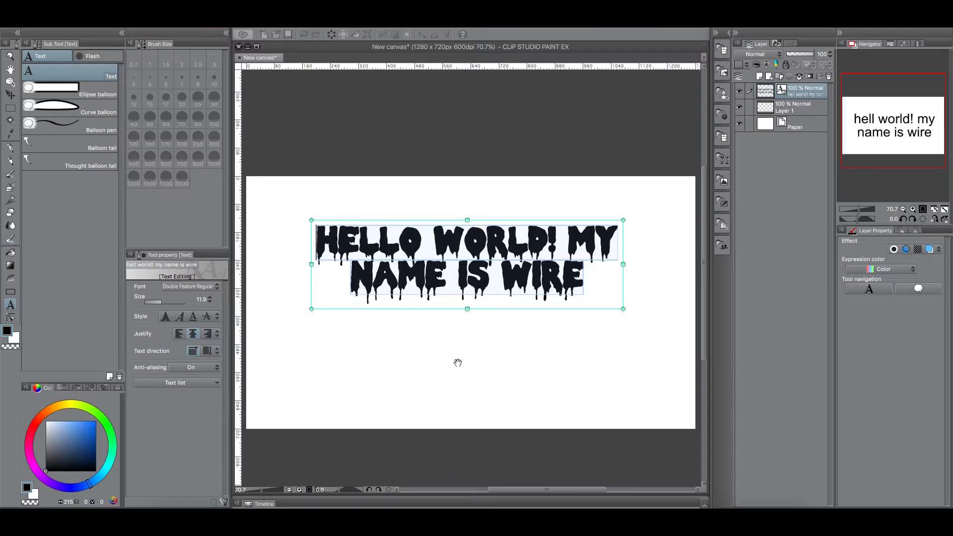
pyautogui.click(524, 343)
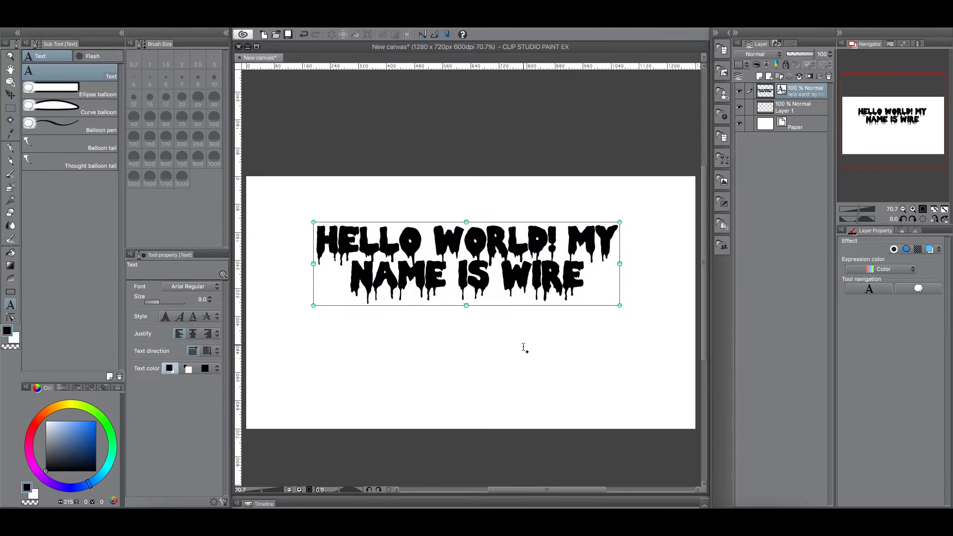
pyautogui.click(794, 107)
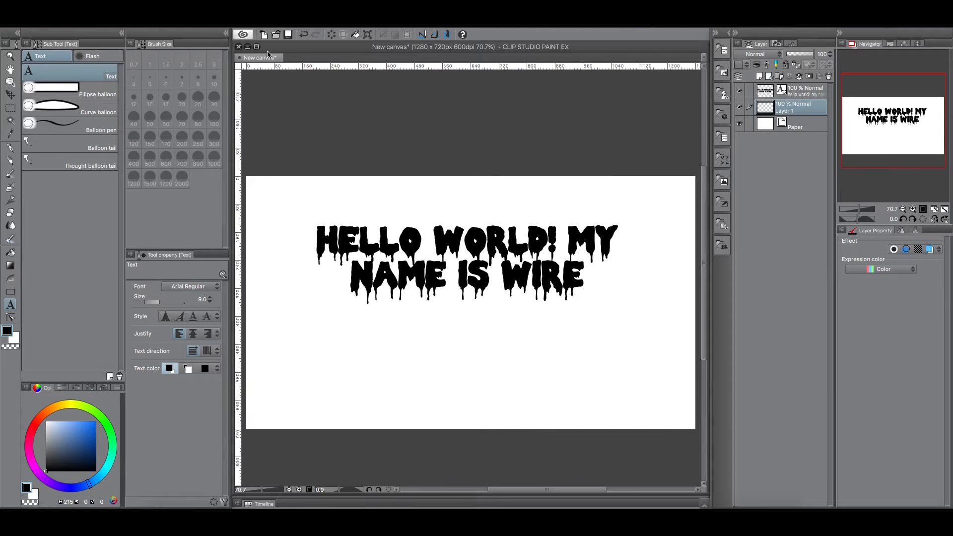
# Step: Switch to the 1001 Fonts website in the browser and search for "scary" fonts
pyautogui.click(248, 47)
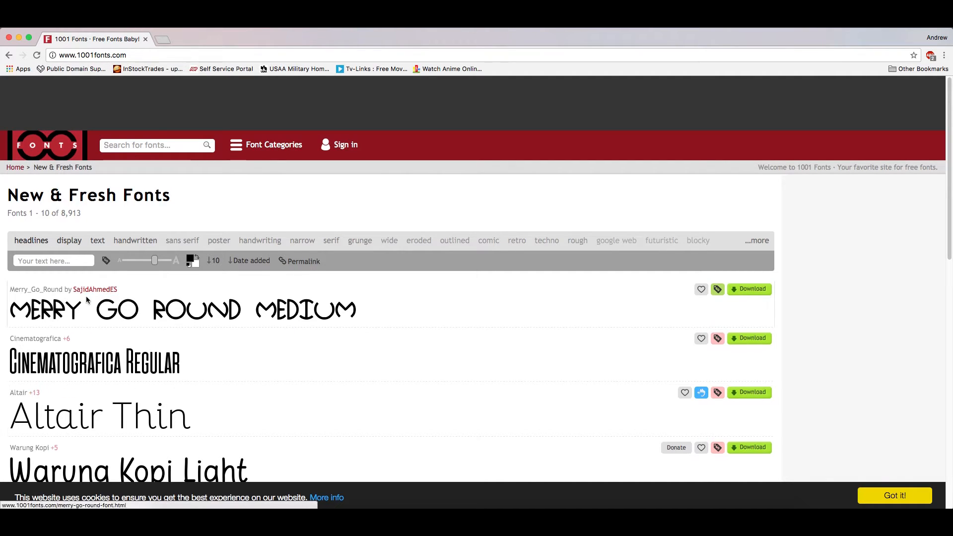
pyautogui.click(160, 145)
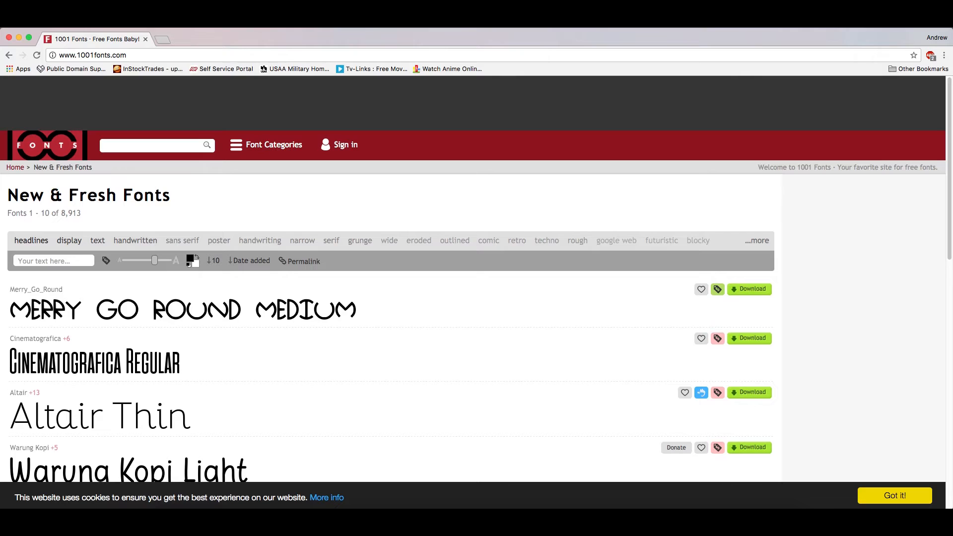
pyautogui.write('scary')
pyautogui.press('Return')
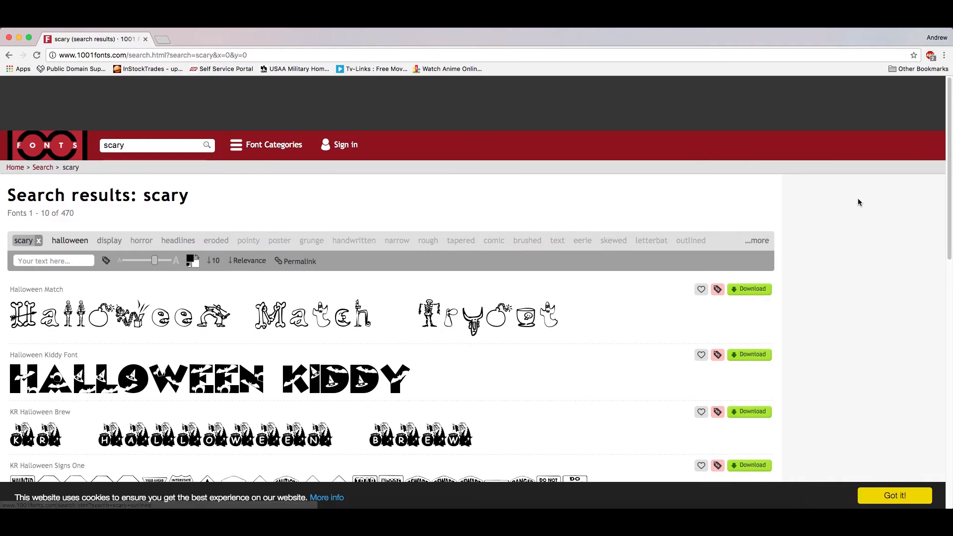
# Step: Look through the scary fonts, add the horror tag to the search and remove the scary tag
pyautogui.scroll(-5, 843, 233)
pyautogui.scroll(-4, 829, 243)
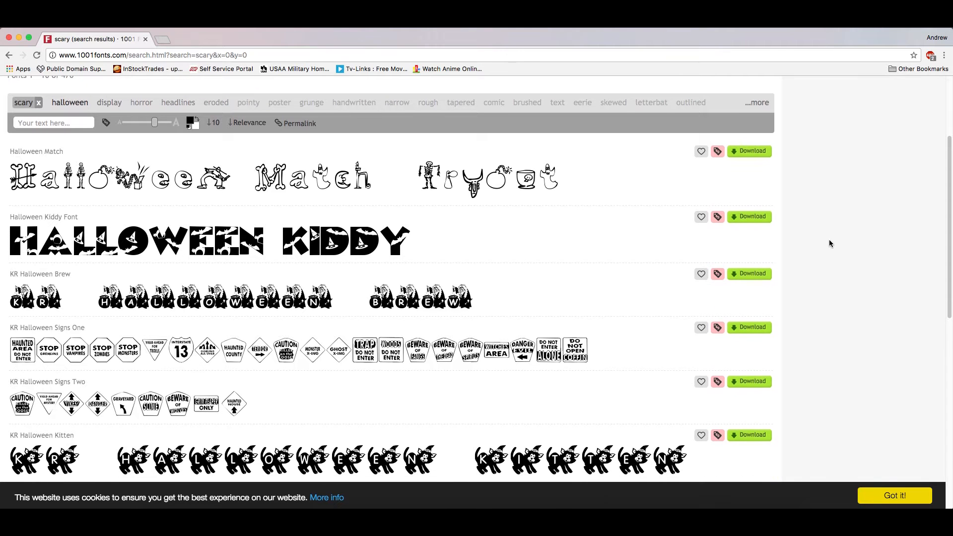
pyautogui.scroll(-5, 829, 243)
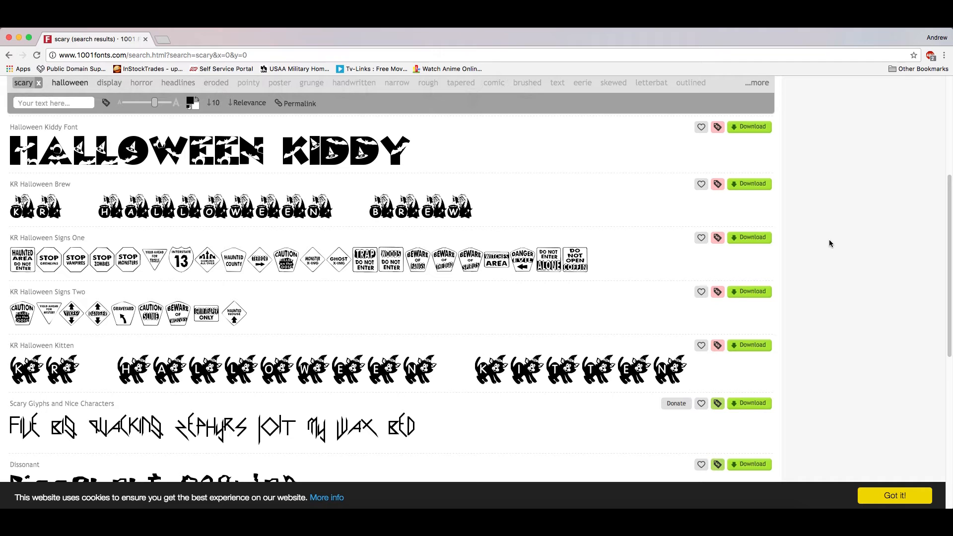
pyautogui.scroll(-7, 829, 243)
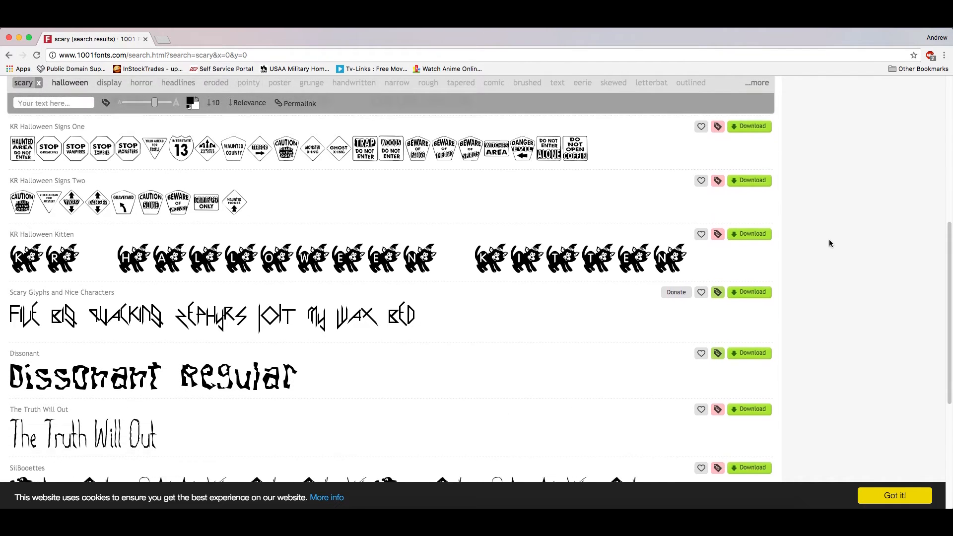
pyautogui.scroll(-5, 384, 241)
pyautogui.scroll(15, 385, 252)
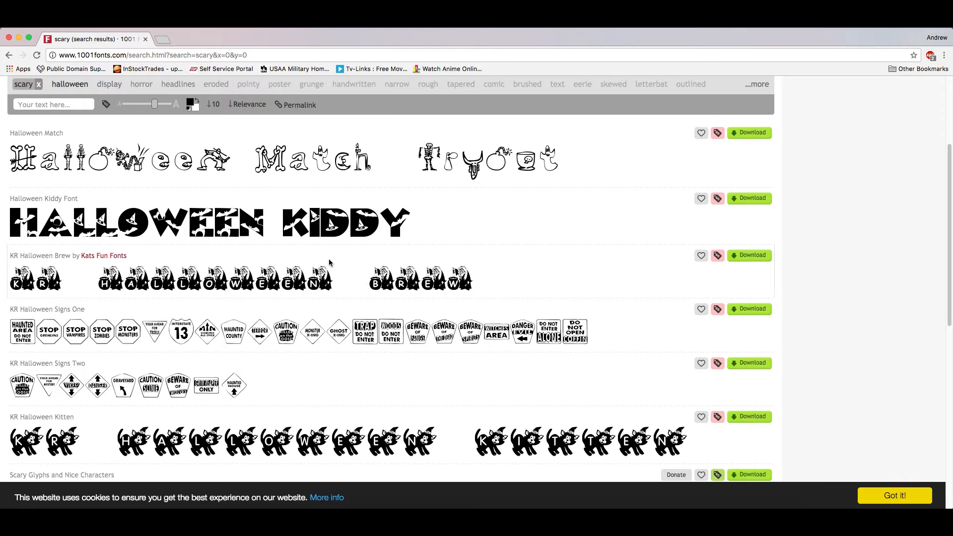
pyautogui.scroll(4, 327, 263)
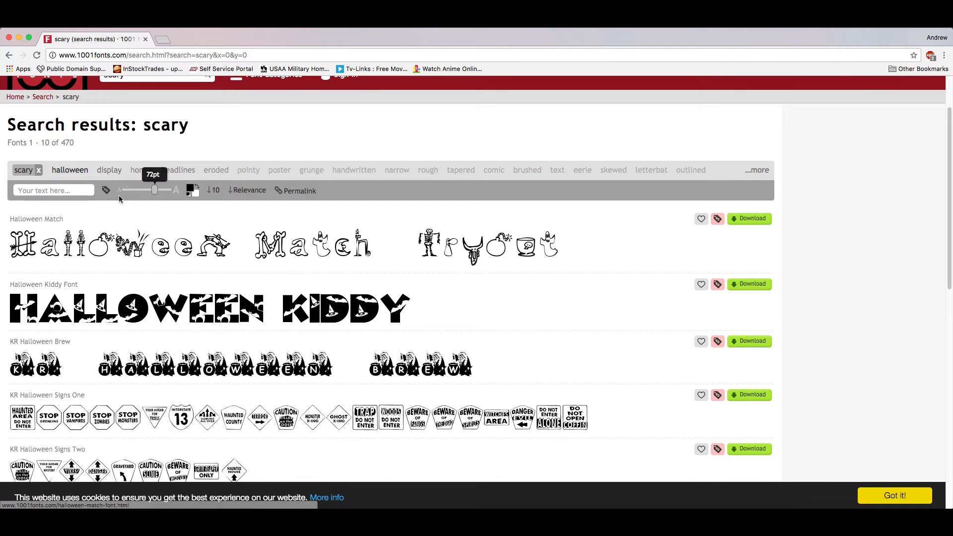
pyautogui.click(147, 175)
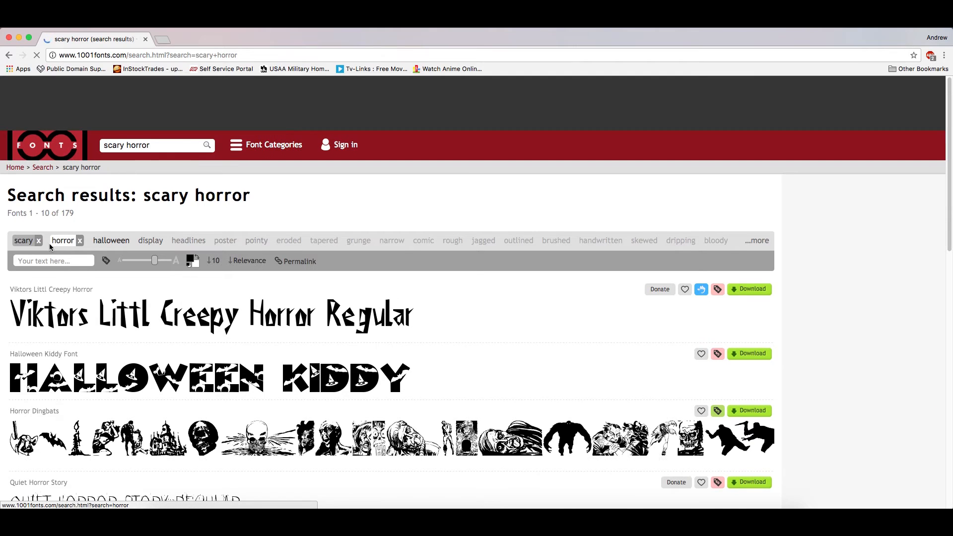
pyautogui.click(39, 241)
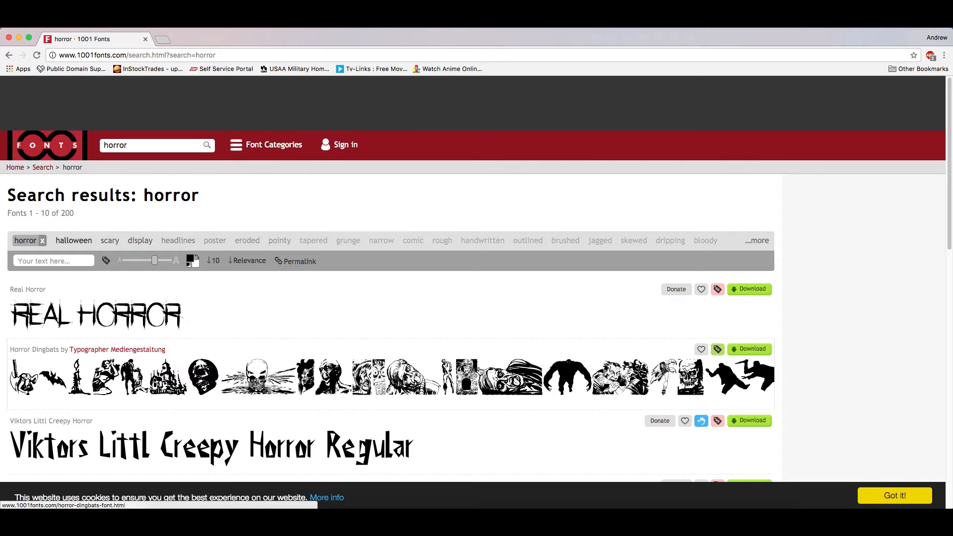
# Step: Browse the horror font results, download the Horror Dingbats font and extract horror-dingbats.zip
pyautogui.scroll(-5, 216, 355)
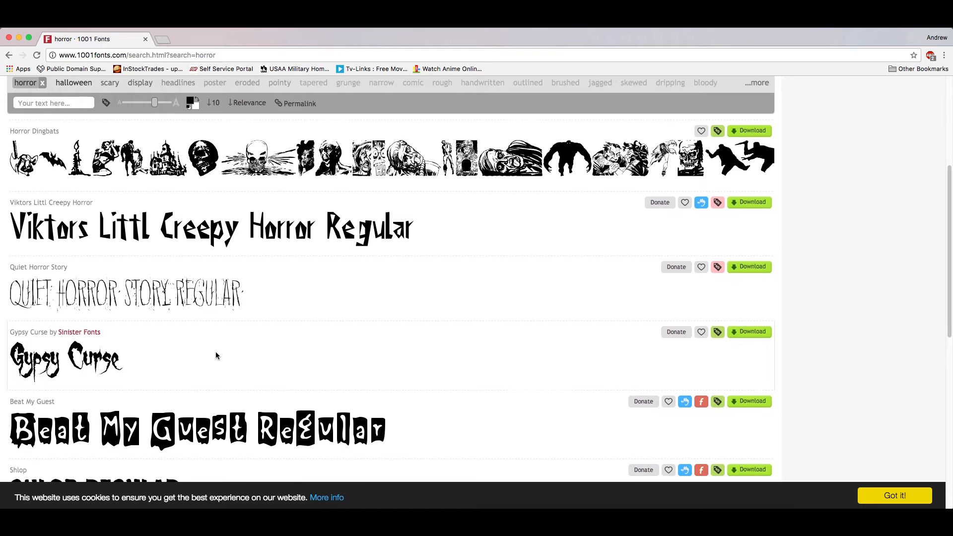
pyautogui.scroll(4, 215, 355)
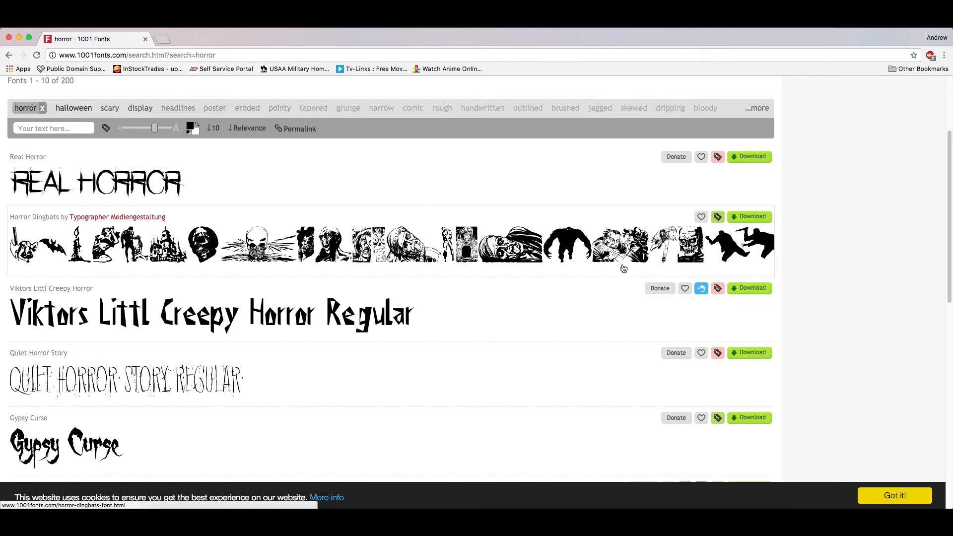
pyautogui.click(751, 217)
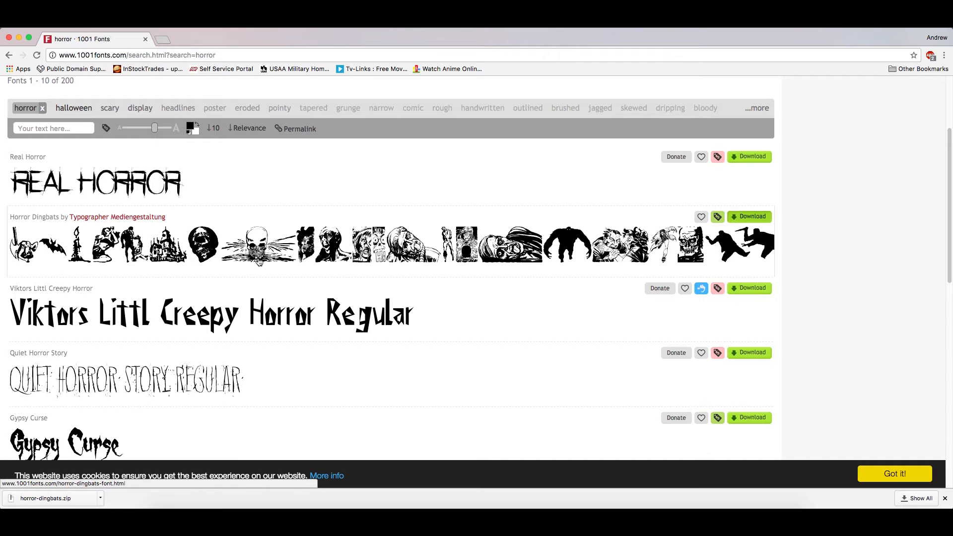
pyautogui.click(64, 498)
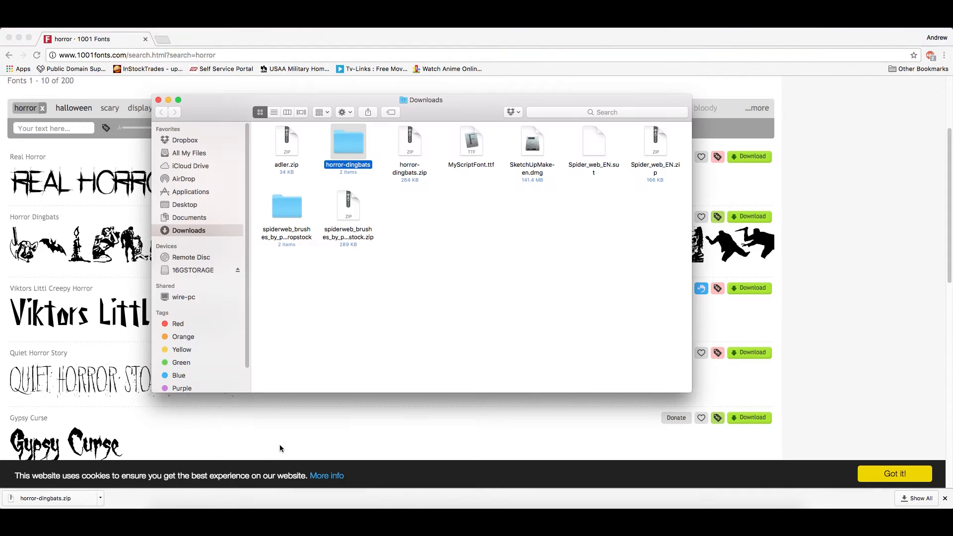
# Step: Open HorrorDingbats.ttf from the extracted horror-dingbats folder and install the font
pyautogui.doubleClick(354, 145)
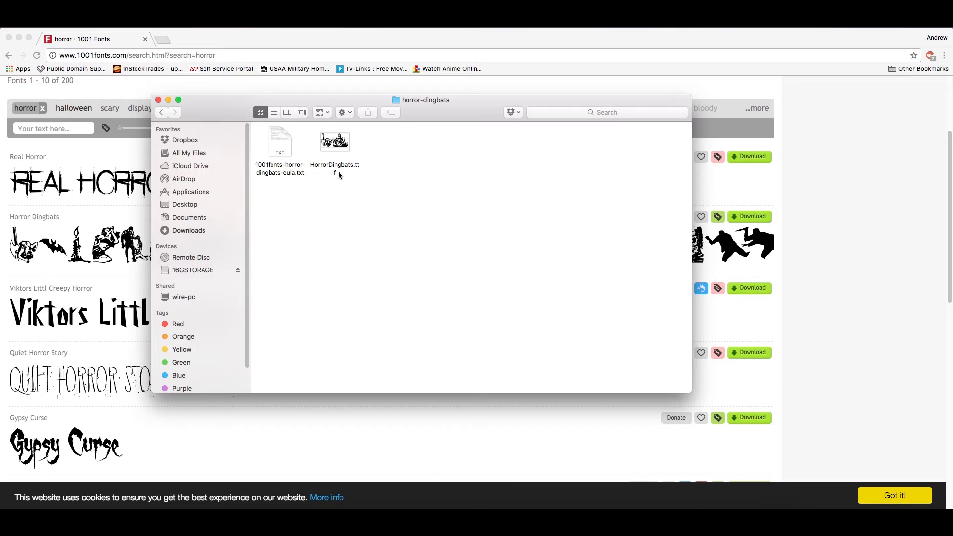
pyautogui.doubleClick(335, 143)
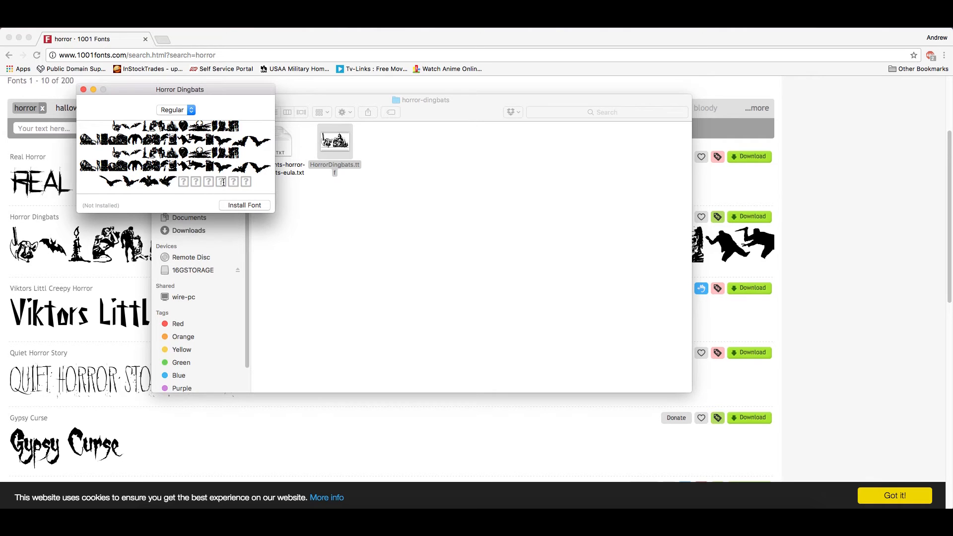
pyautogui.click(238, 206)
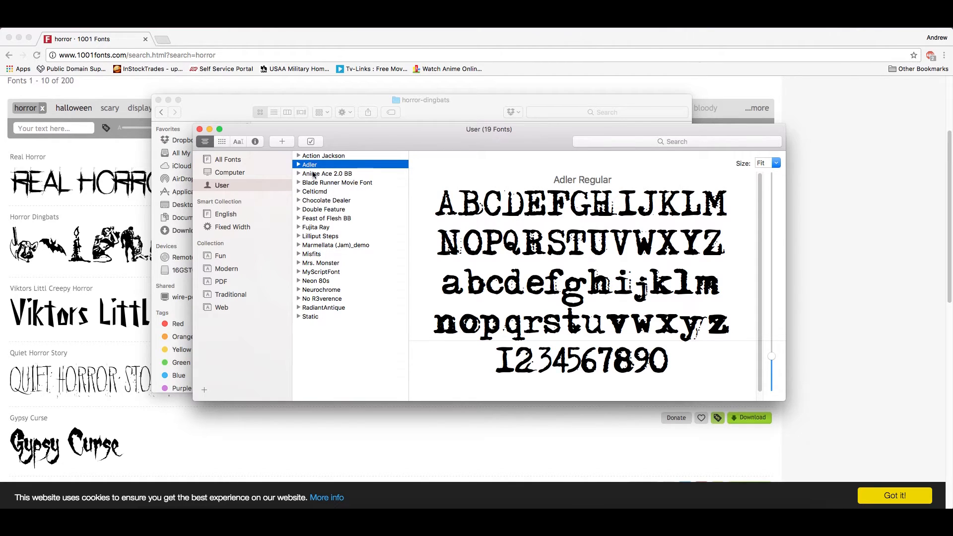
# Step: Preview several installed user fonts, from Action Jackson to Chocolate Dealer, and close the font manager and the horror-dingbats folder
pyautogui.click(320, 157)
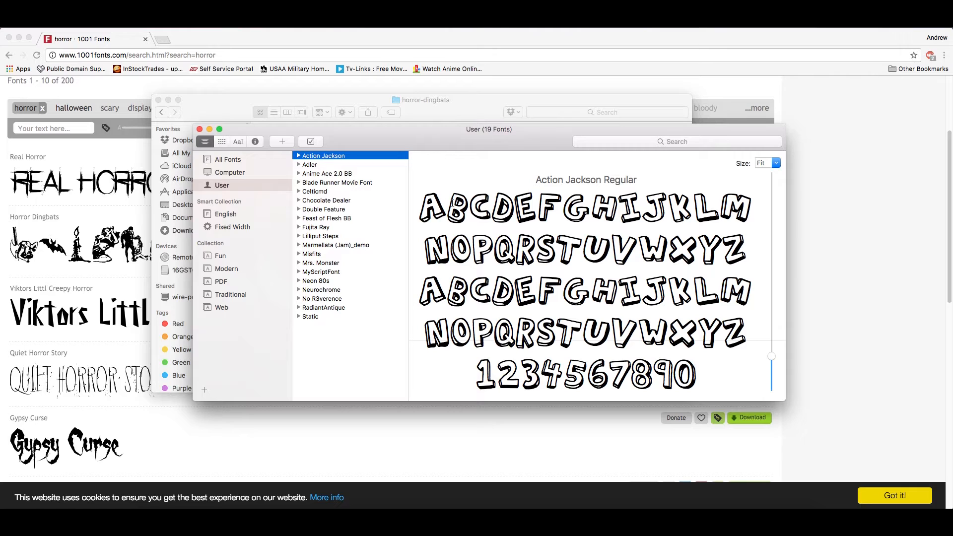
pyautogui.click(323, 174)
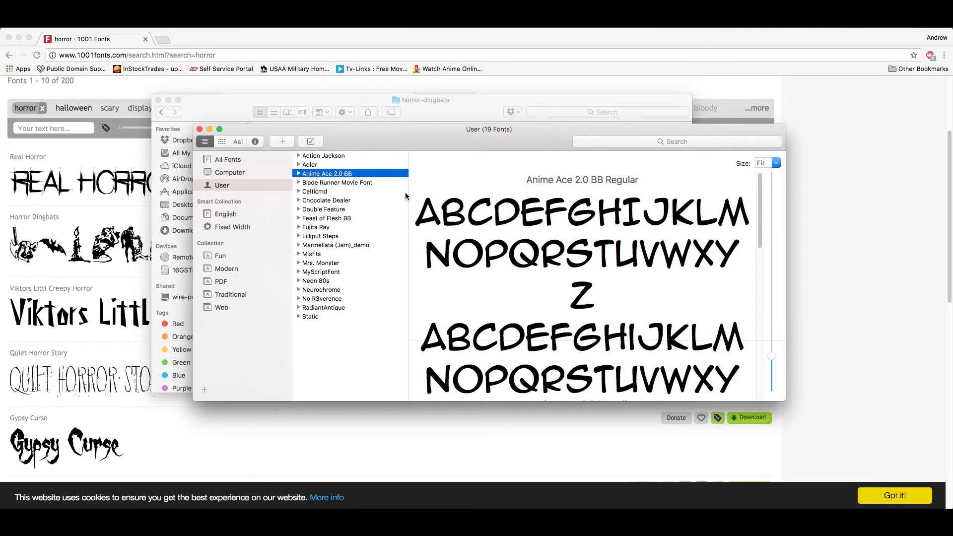
pyautogui.click(332, 183)
pyautogui.click(321, 192)
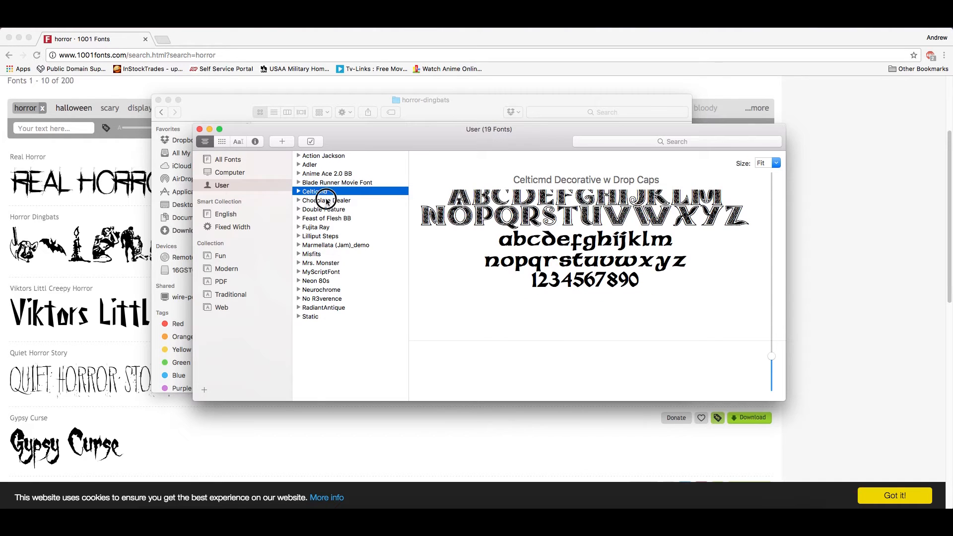
pyautogui.click(329, 200)
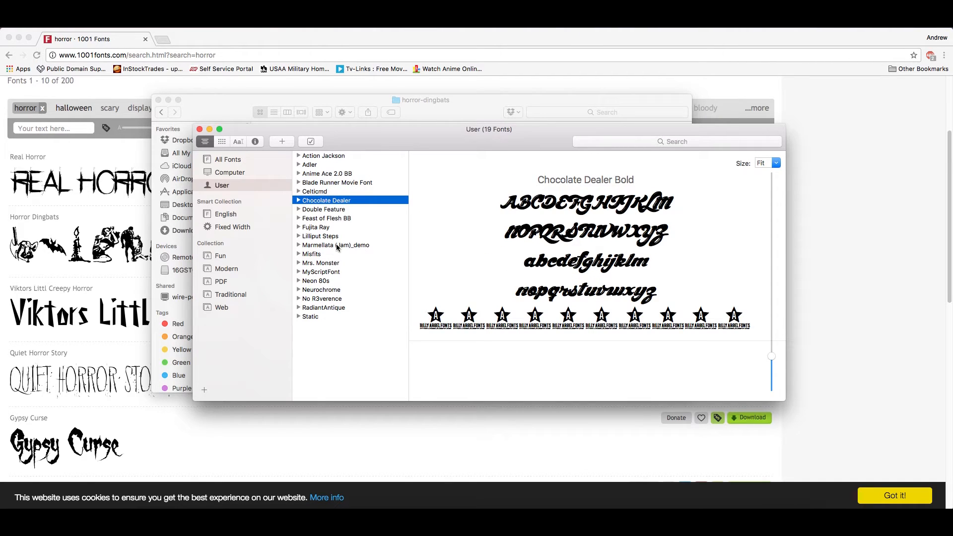
pyautogui.click(200, 130)
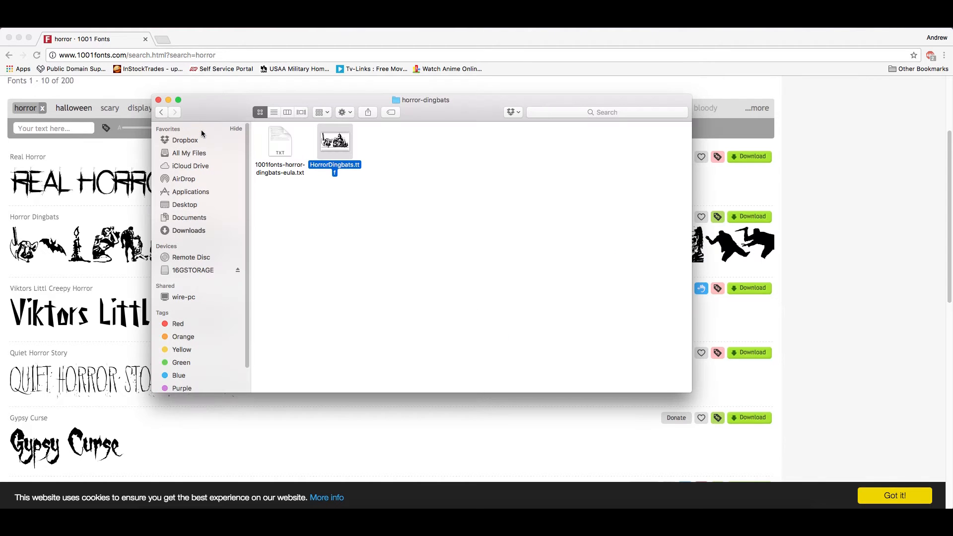
pyautogui.click(159, 100)
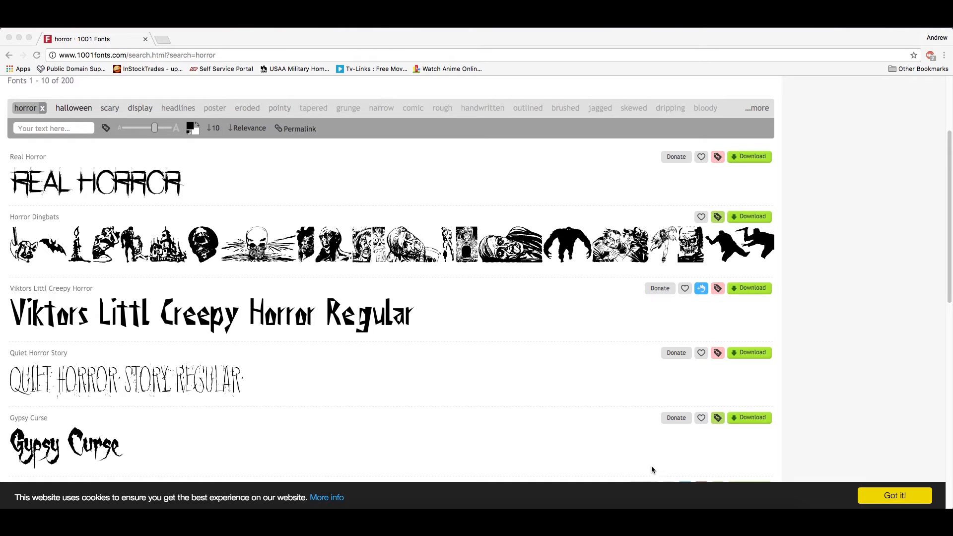
# Step: Switch to Clip Studio Paint and quit it without saving the changed canvas
pyautogui.click(647, 504)
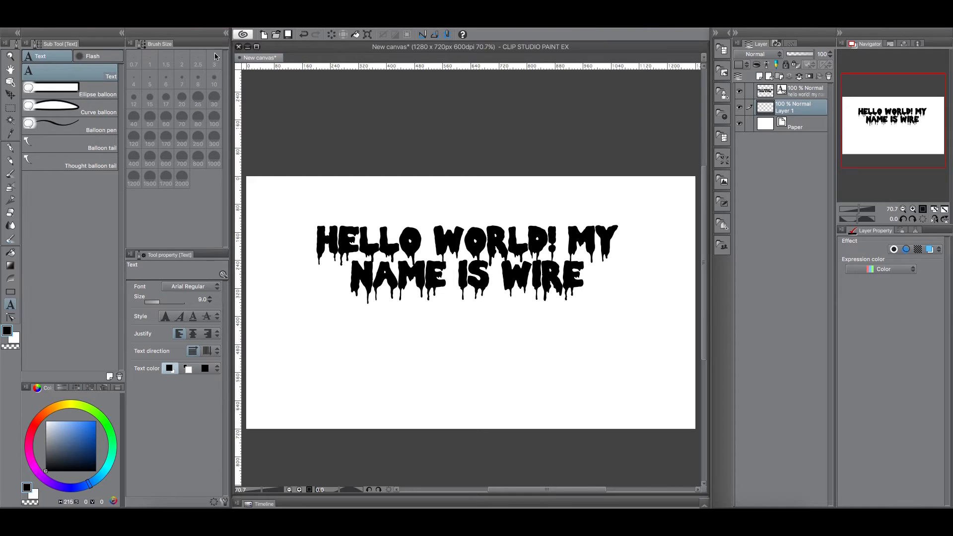
pyautogui.click(80, 29)
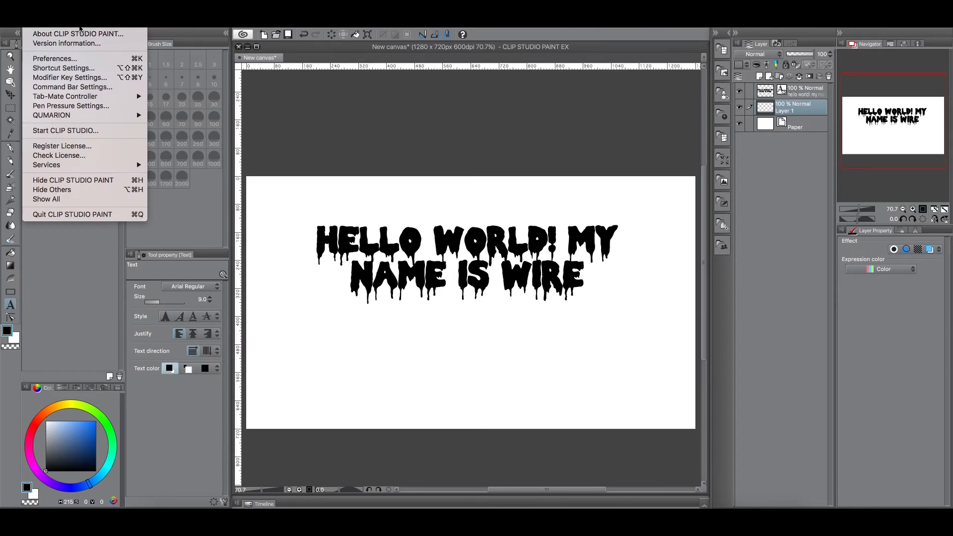
pyautogui.click(83, 215)
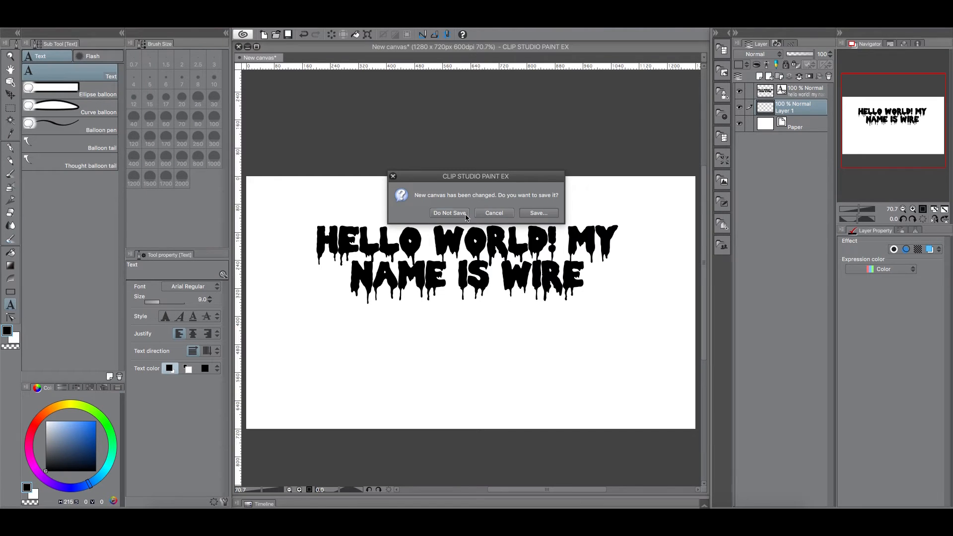
pyautogui.click(466, 217)
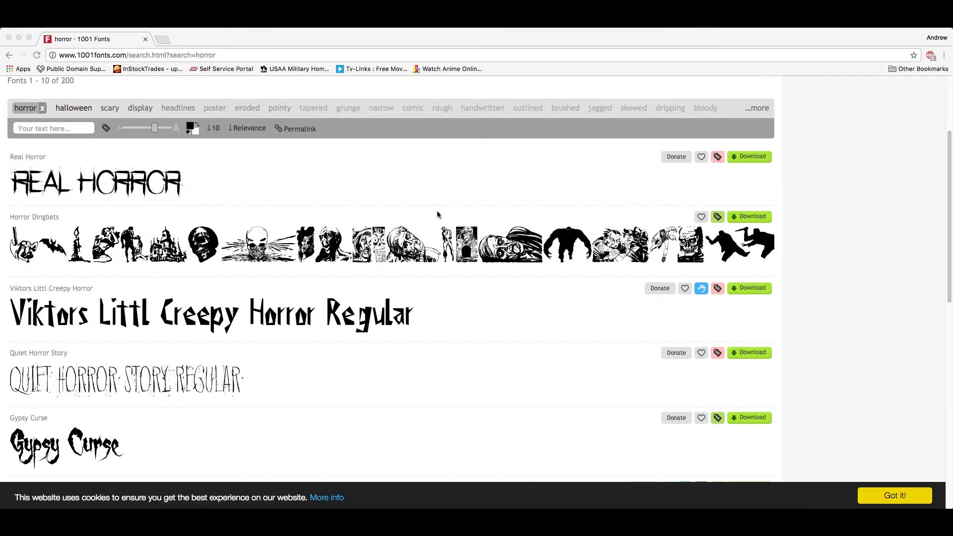
# Step: Relaunch Clip Studio Paint and create a new 1280 × 720 px canvas at 600 dpi
pyautogui.moveTo(645, 506)
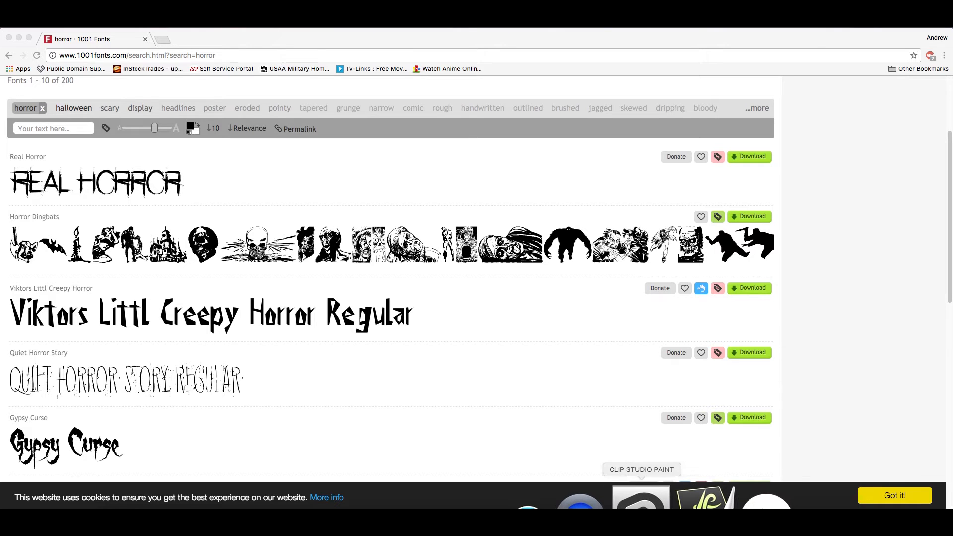
pyautogui.click(645, 502)
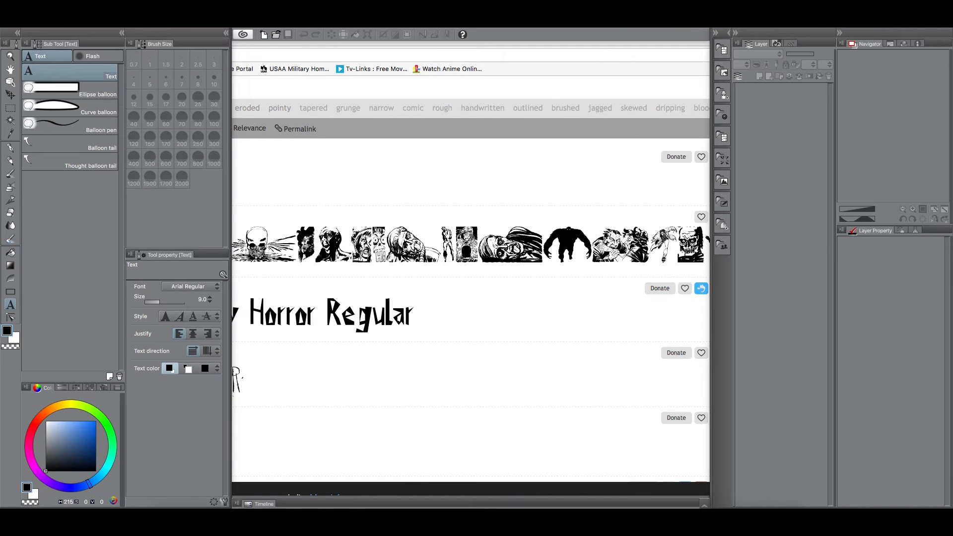
pyautogui.click(263, 34)
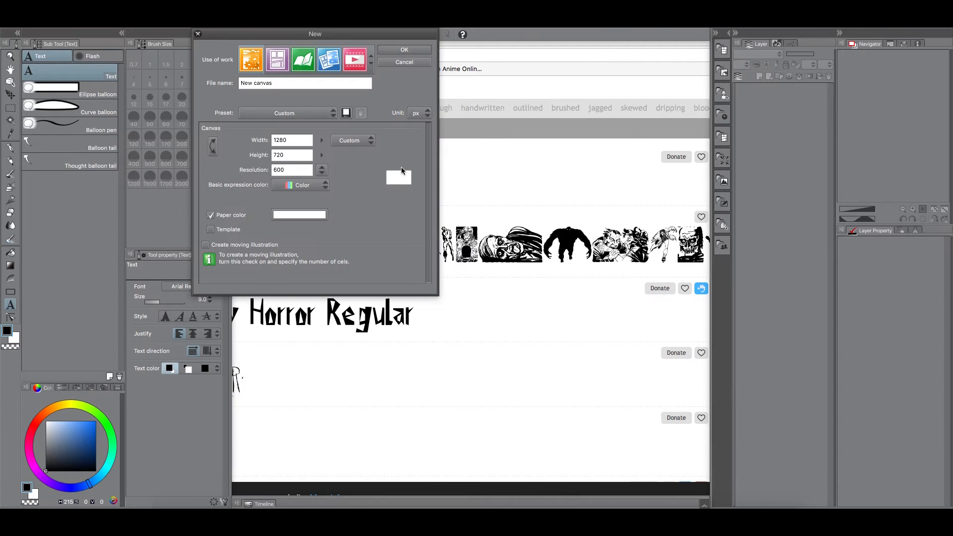
pyautogui.click(397, 49)
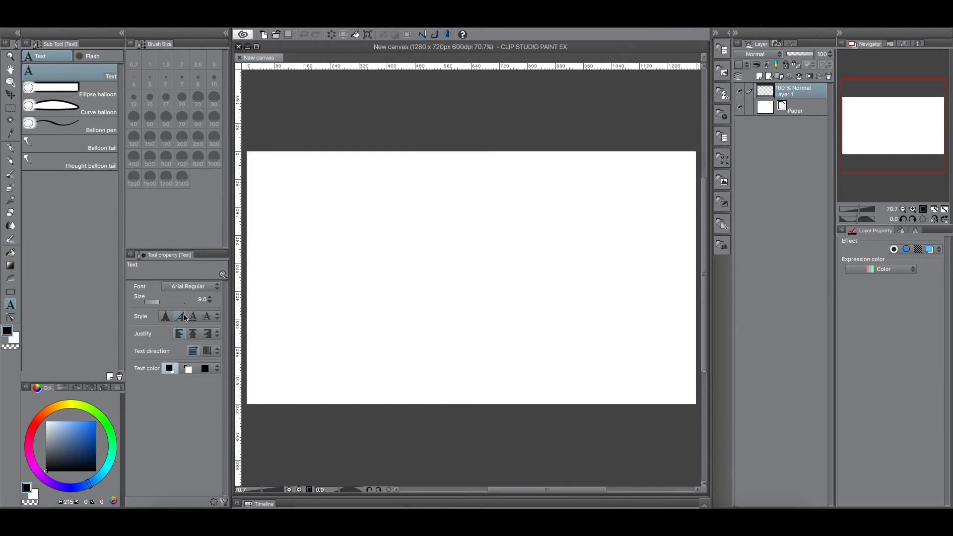
# Step: Open the Text tool's font list, check the Horror Dingbats name on the 1001 Fonts page and return to Clip Studio Paint
pyautogui.click(191, 286)
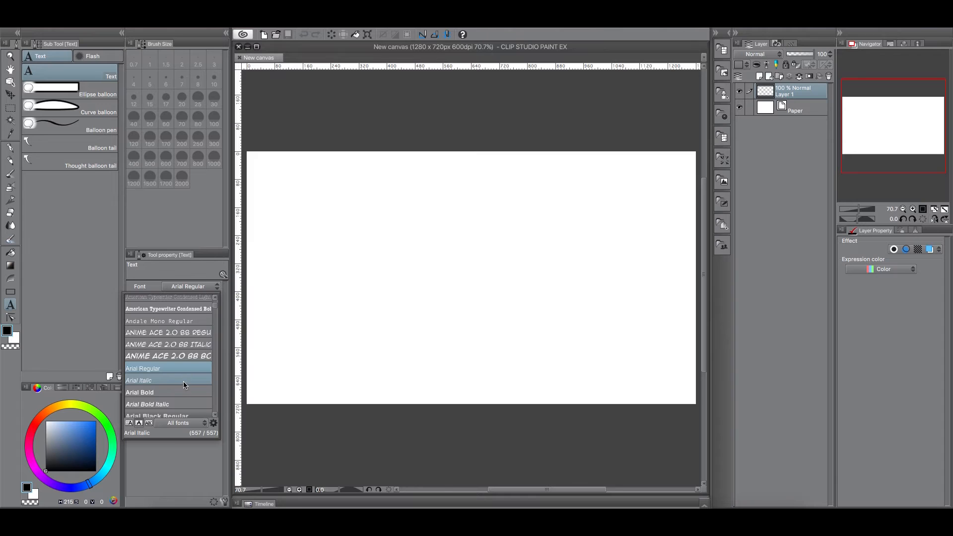
pyautogui.scroll(3, 184, 383)
pyautogui.moveTo(455, 502)
pyautogui.click(362, 502)
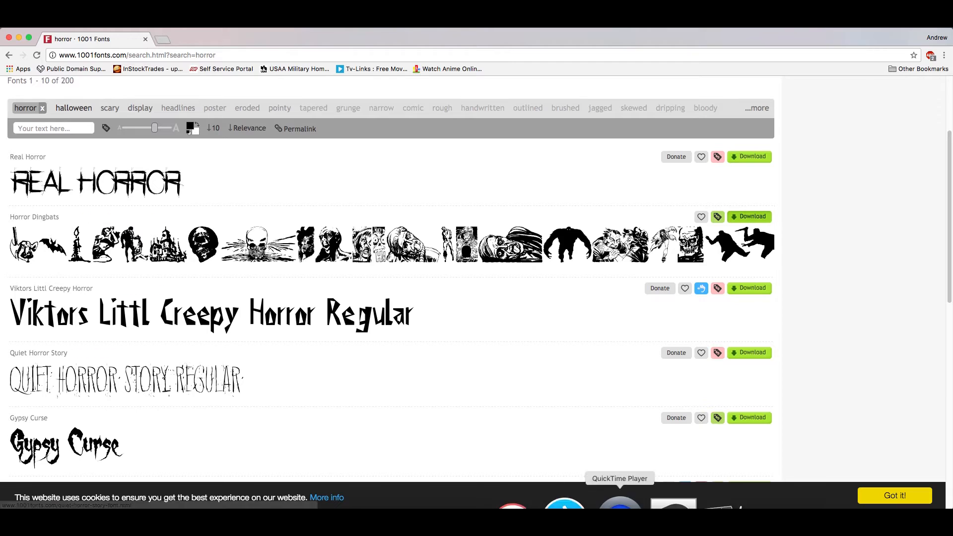
pyautogui.click(655, 501)
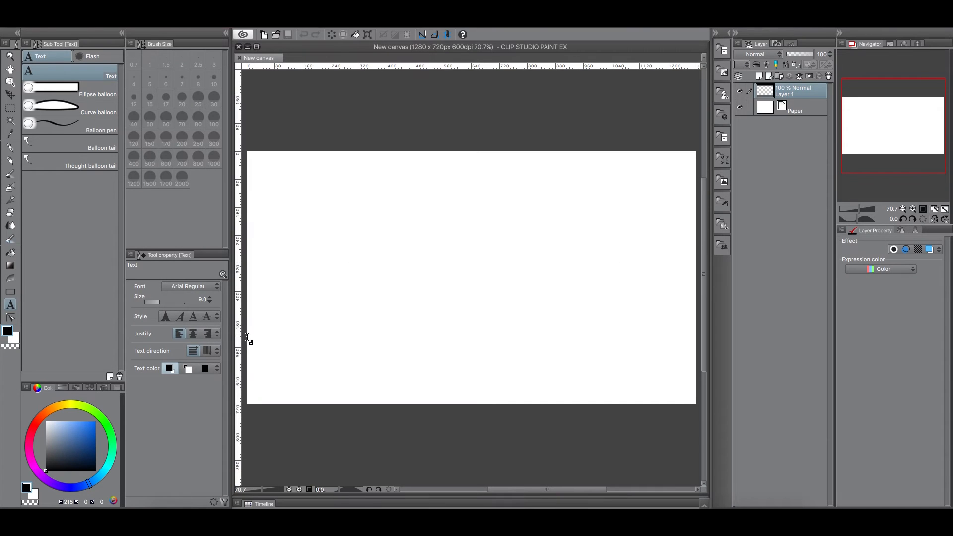
# Step: Look through the Text tool's alphabetical font list for the newly installed Horror Dingbats font
pyautogui.click(191, 286)
pyautogui.scroll(-5, 164, 369)
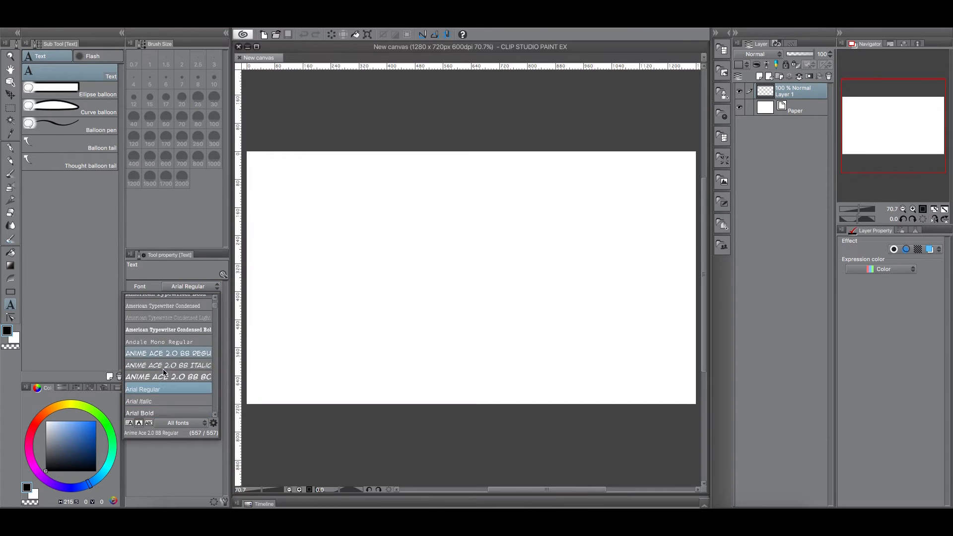
pyautogui.scroll(-15, 162, 368)
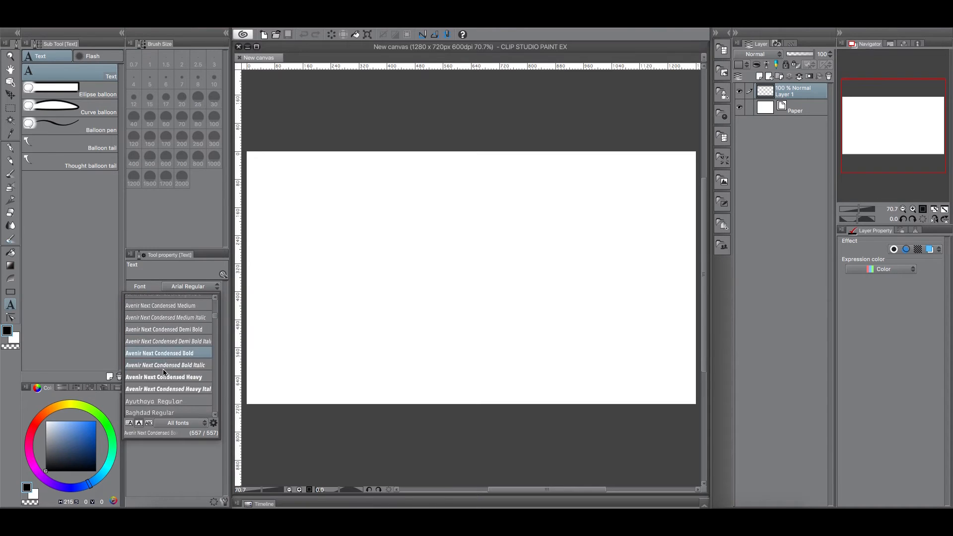
pyautogui.scroll(-1, 163, 368)
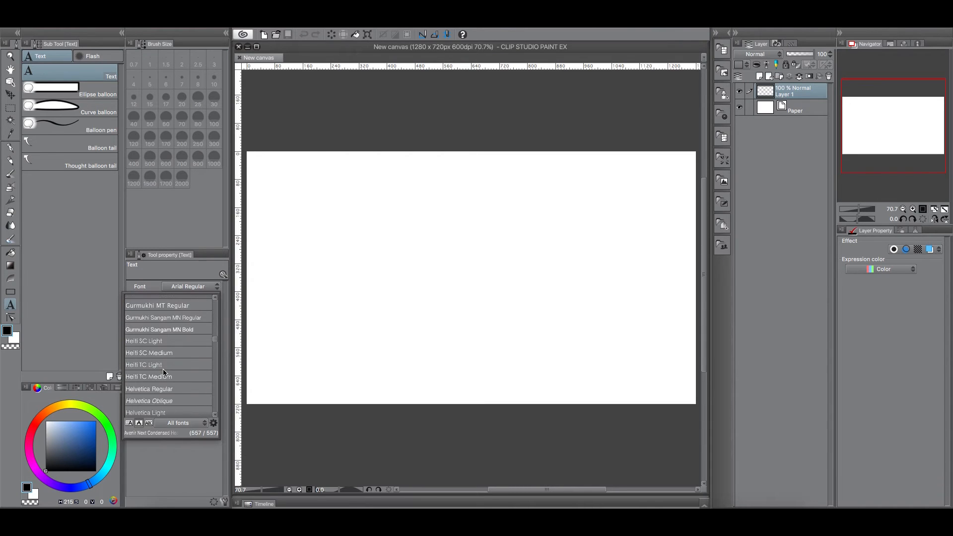
pyautogui.scroll(-2, 164, 371)
pyautogui.scroll(-12, 163, 372)
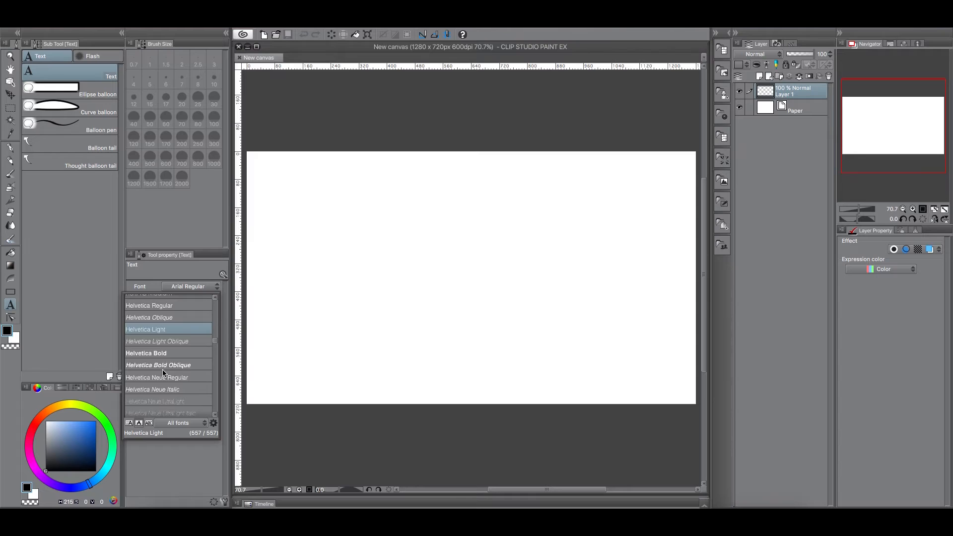
pyautogui.scroll(-6, 163, 372)
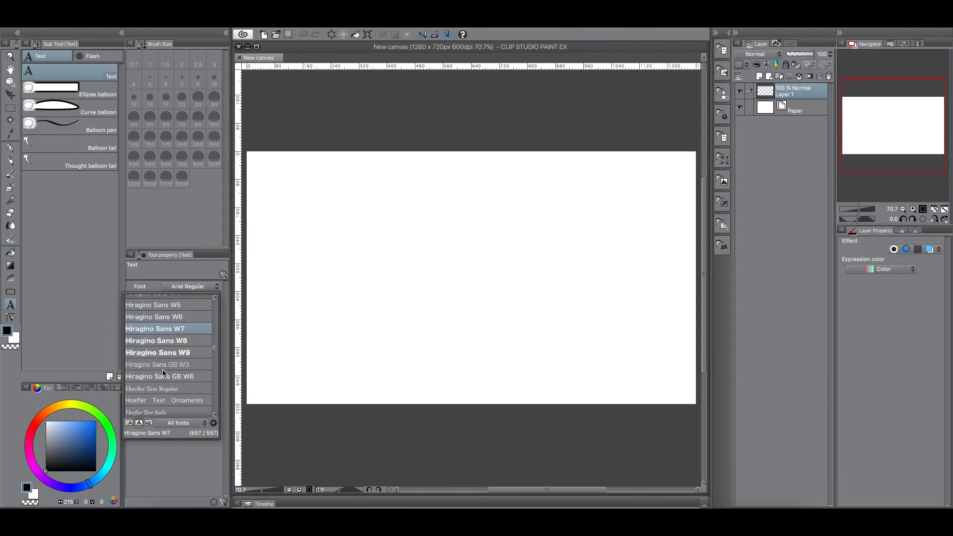
pyautogui.scroll(5, 162, 372)
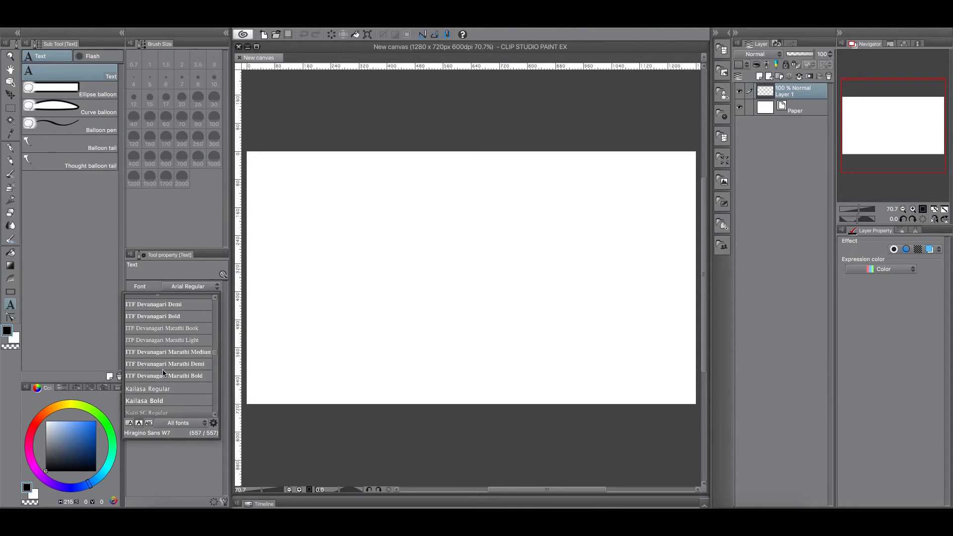
pyautogui.scroll(4, 163, 372)
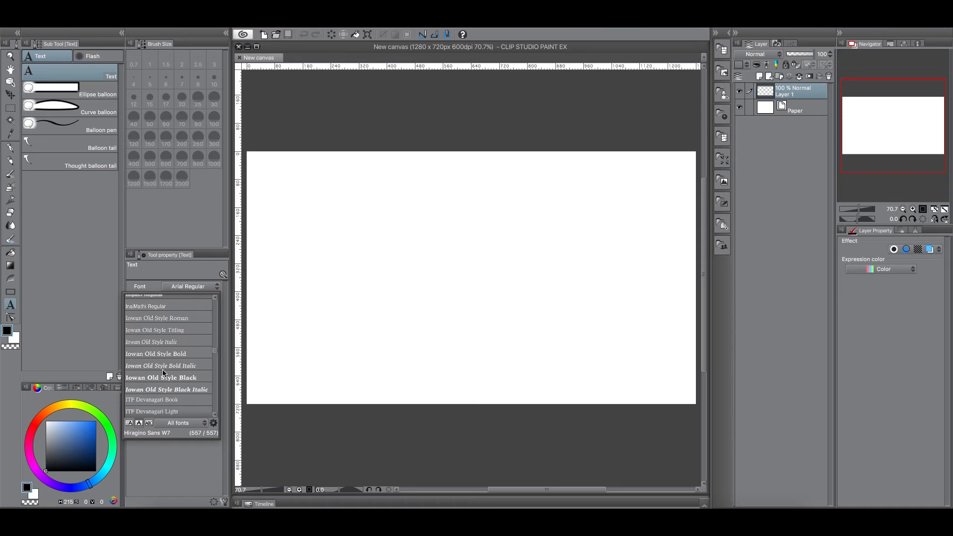
pyautogui.scroll(8, 162, 369)
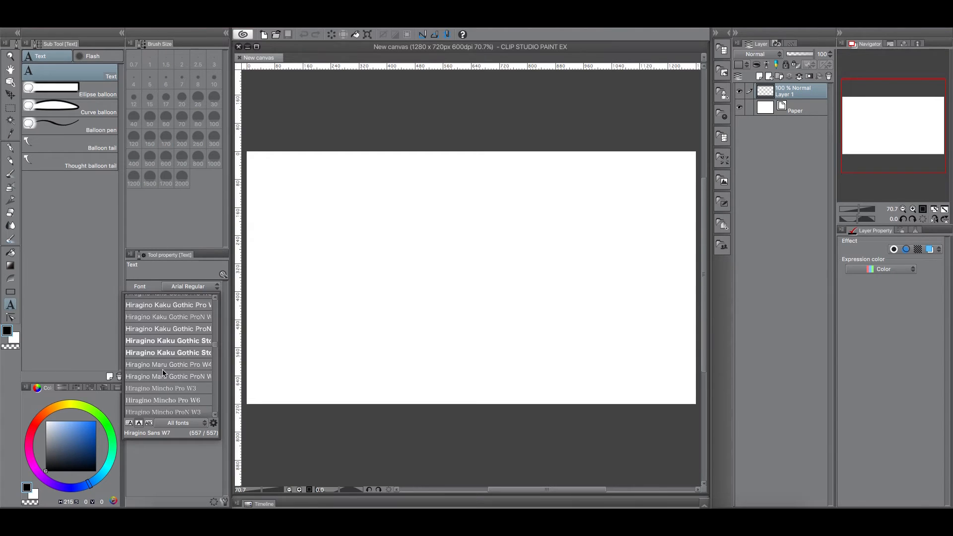
pyautogui.scroll(-3, 163, 375)
pyautogui.press('Down')
pyautogui.press('Down')
pyautogui.press('Down')
pyautogui.press('Down')
pyautogui.press('Down')
pyautogui.press('Down')
pyautogui.press('Down')
pyautogui.press('Down')
pyautogui.press('Down')
pyautogui.press('Down')
pyautogui.press('Down')
pyautogui.press('Down')
pyautogui.press('Down')
pyautogui.press('Down')
pyautogui.press('Down')
pyautogui.press('Down')
pyautogui.press('Down')
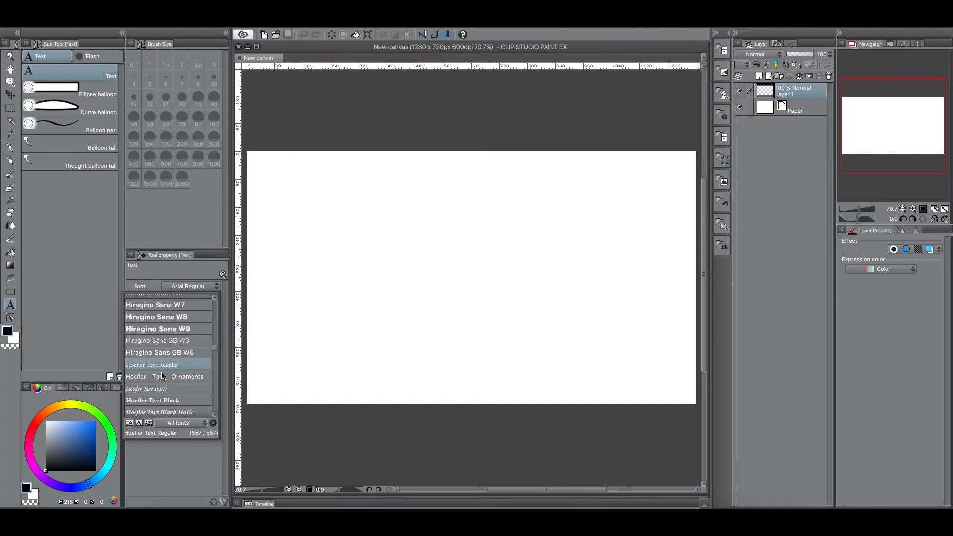
pyautogui.press('Down')
pyautogui.press('Down')
pyautogui.press('Down')
pyautogui.press('Down')
pyautogui.press('Down')
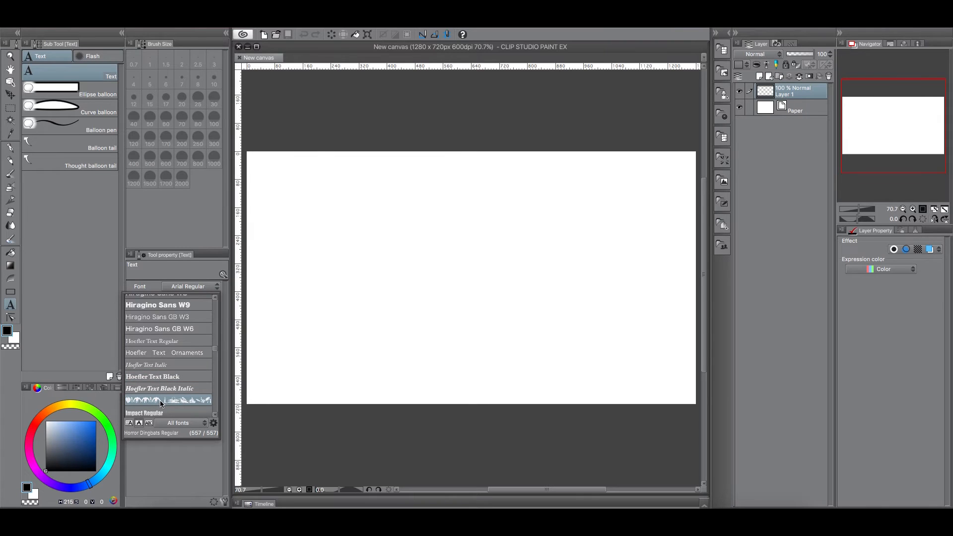
# Step: Set the font list to show the font names in plain lettering instead of in their own typefaces
pyautogui.click(130, 424)
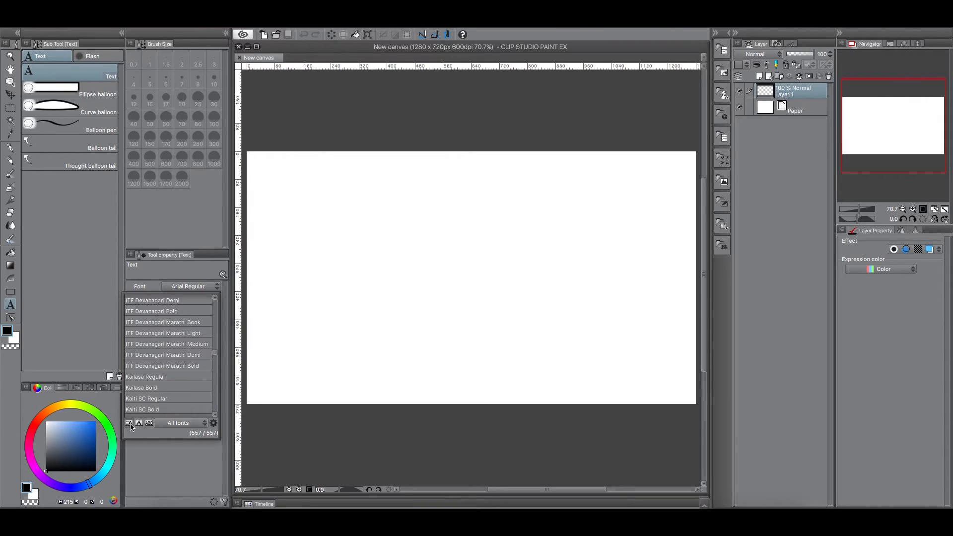
# Step: Find Horror Dingbats Regular in the plain-lettering font list and set it as the Text tool's font
pyautogui.click(156, 388)
pyautogui.scroll(5, 155, 390)
pyautogui.scroll(4, 156, 391)
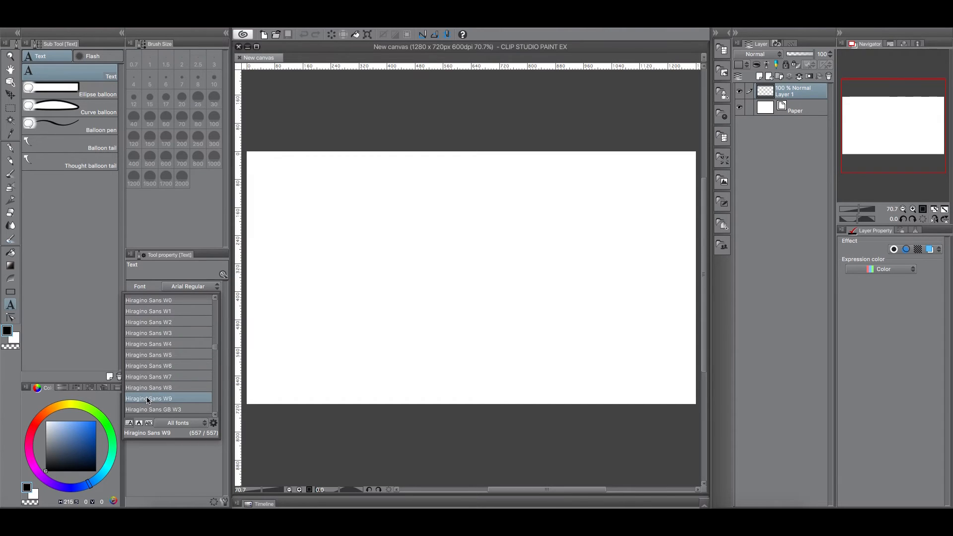
pyautogui.scroll(-2, 147, 401)
pyautogui.scroll(-2, 147, 403)
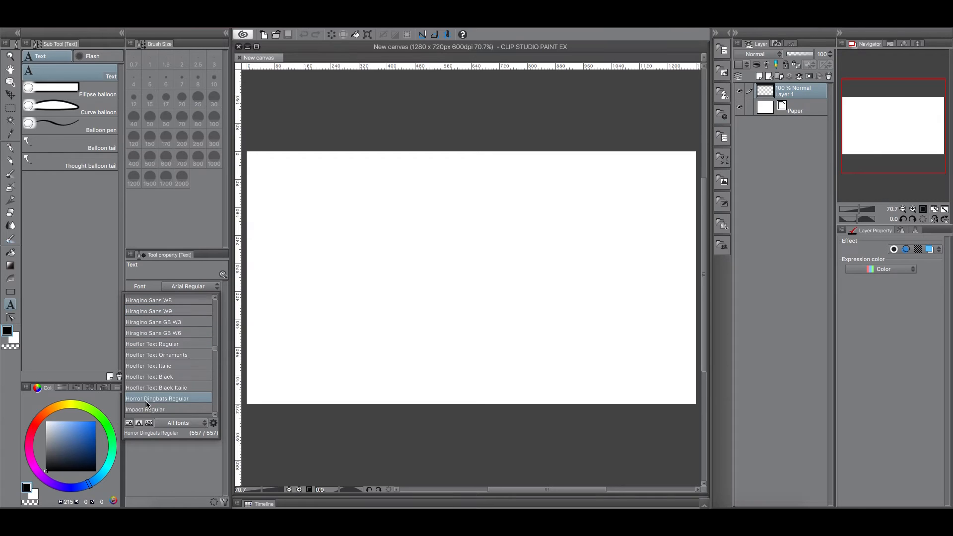
pyautogui.click(140, 400)
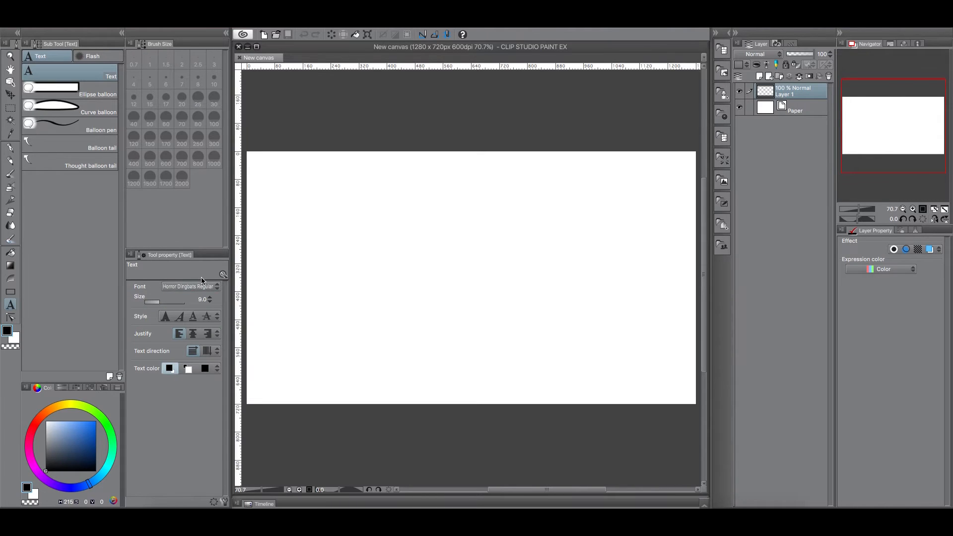
# Step: Show the font list's names in their own typefaces again and locate the Horror Dingbats entry, keeping it as the font
pyautogui.click(193, 287)
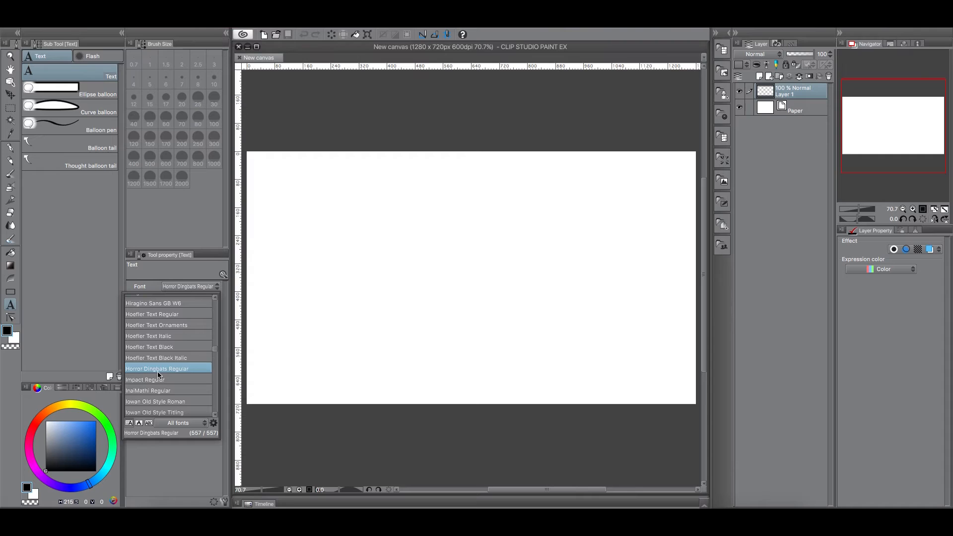
pyautogui.click(139, 423)
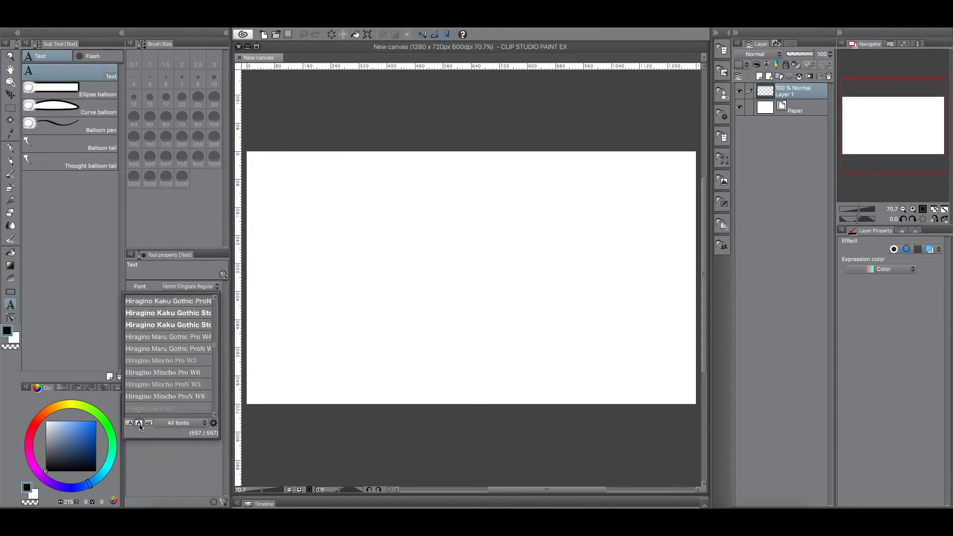
pyautogui.scroll(-5, 163, 387)
pyautogui.scroll(-4, 163, 387)
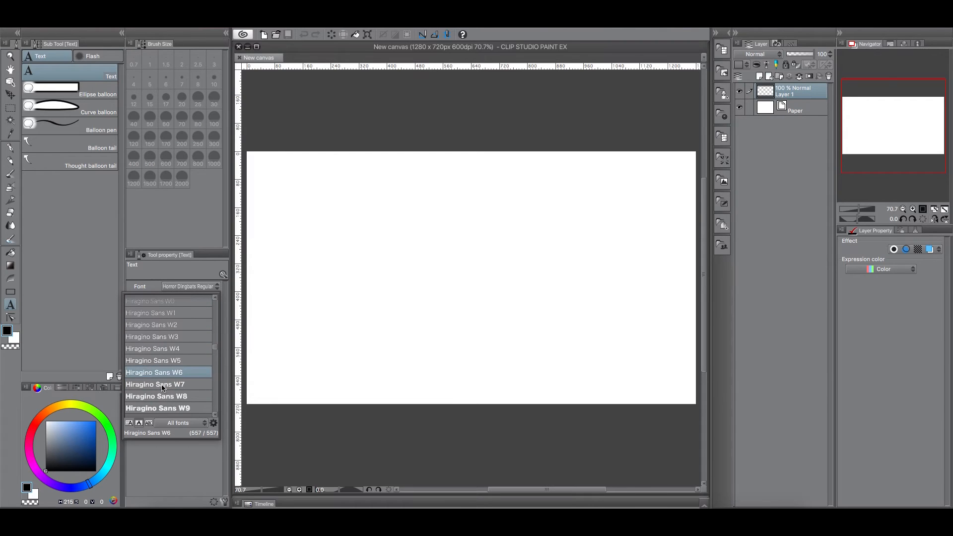
pyautogui.scroll(-2, 162, 388)
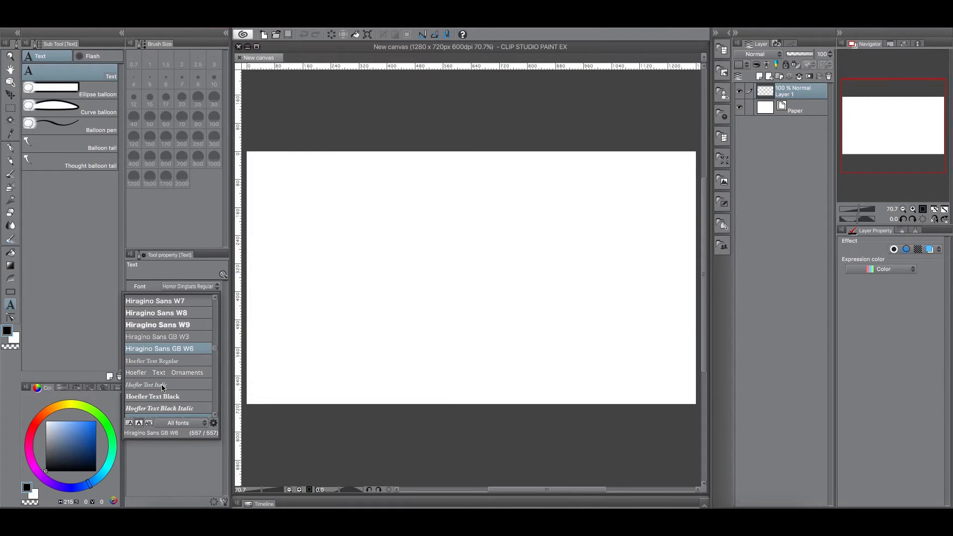
pyautogui.click(158, 400)
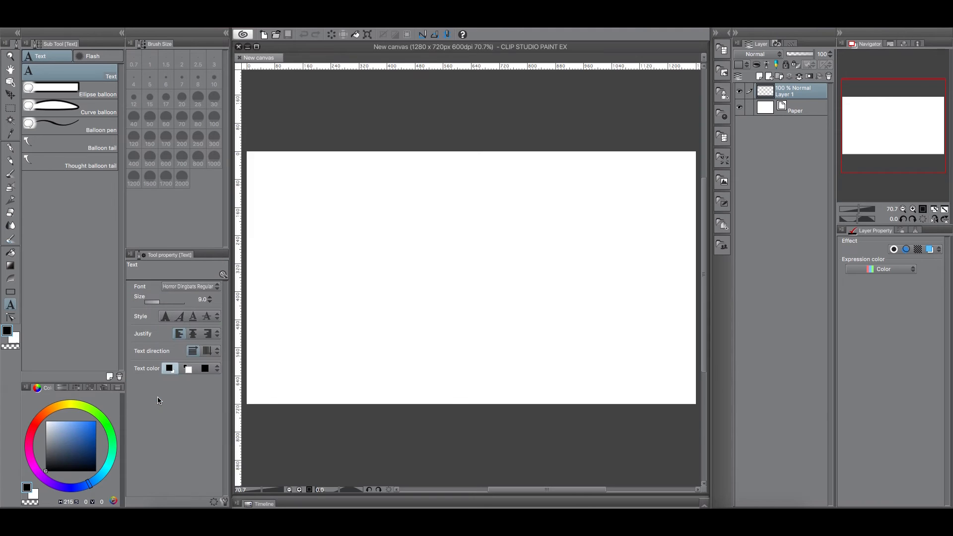
# Step: Write "Hello world! My name is" followed by the name on the canvas in the Horror Dingbats font
pyautogui.click(300, 239)
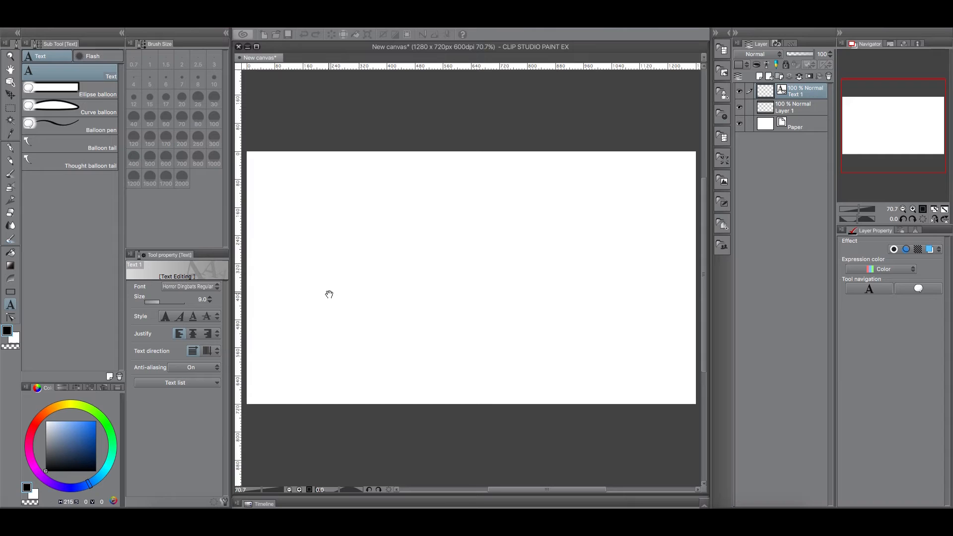
pyautogui.write('ab')
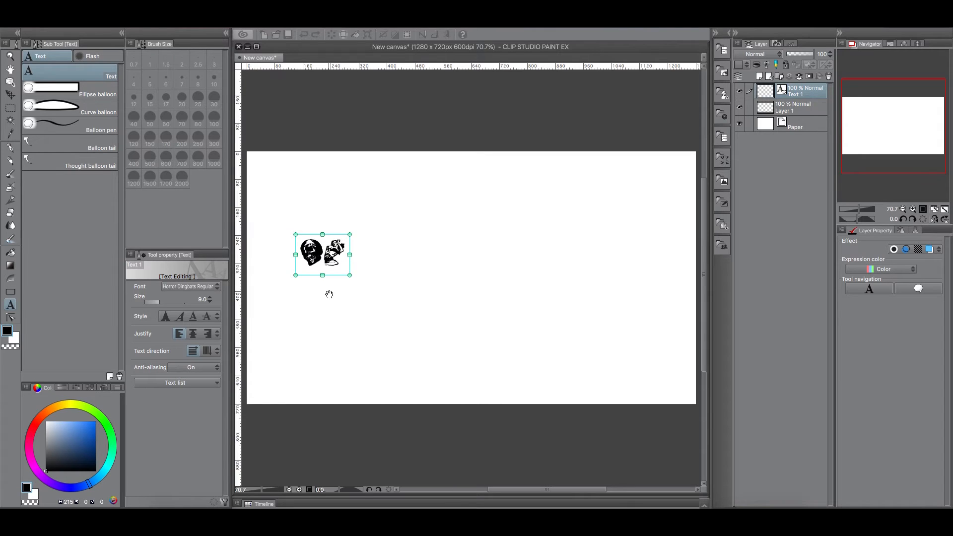
pyautogui.write('llo world')
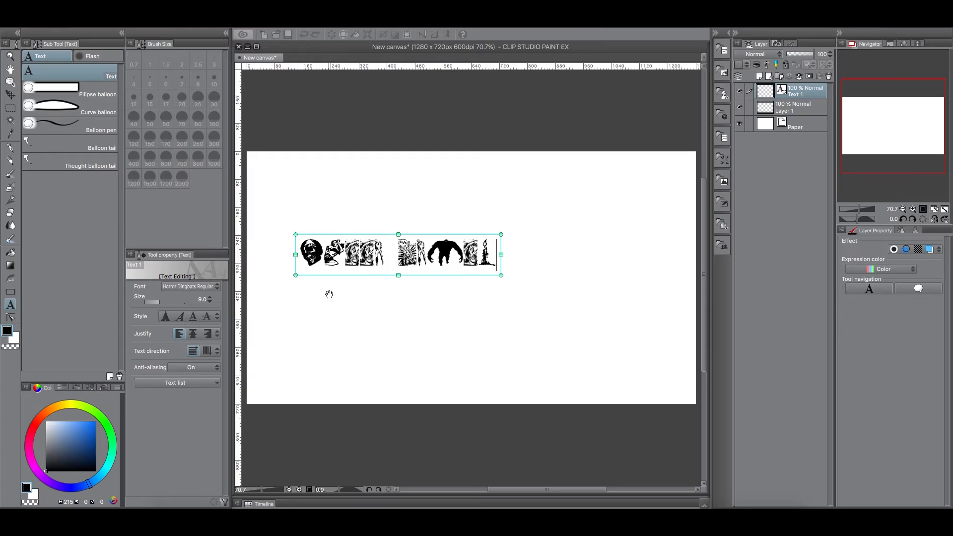
pyautogui.write('! My name')
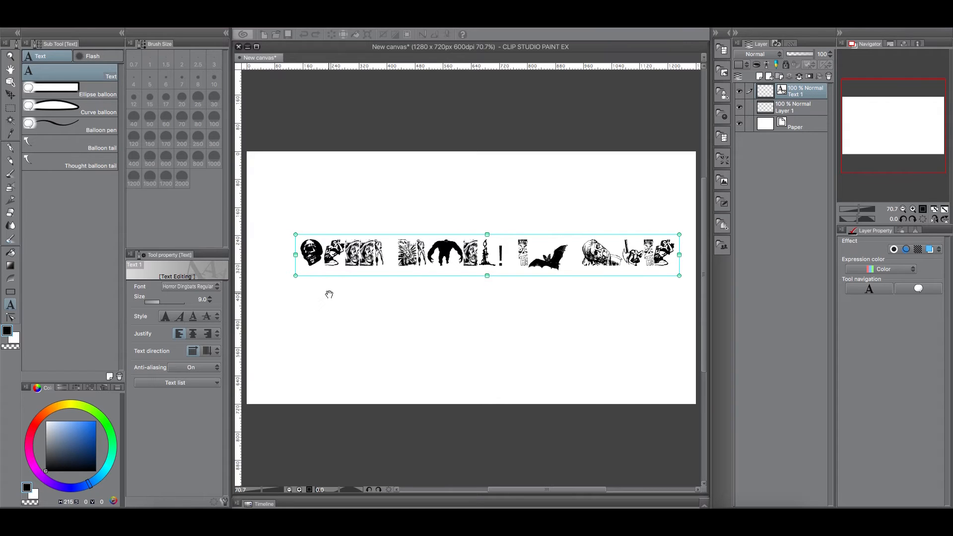
pyautogui.write(' is')
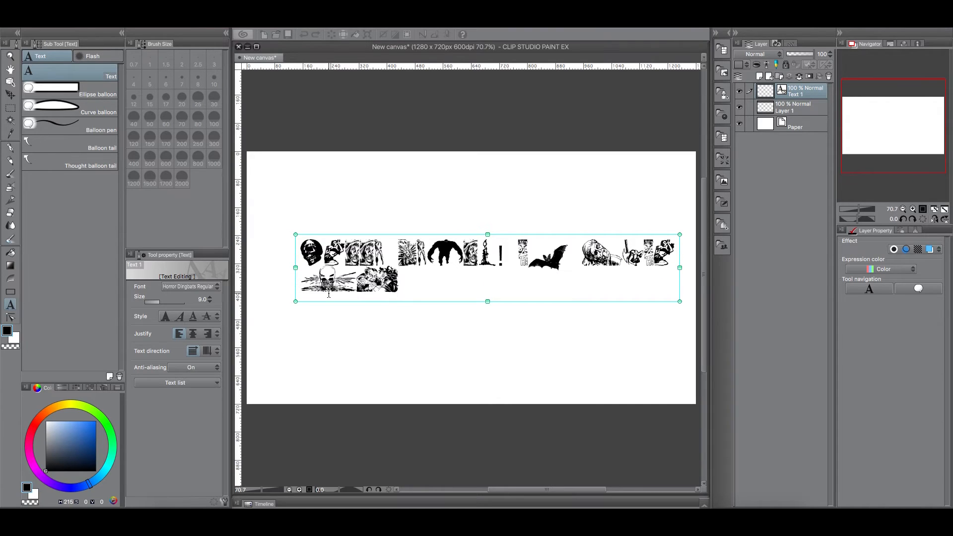
pyautogui.write(' wire')
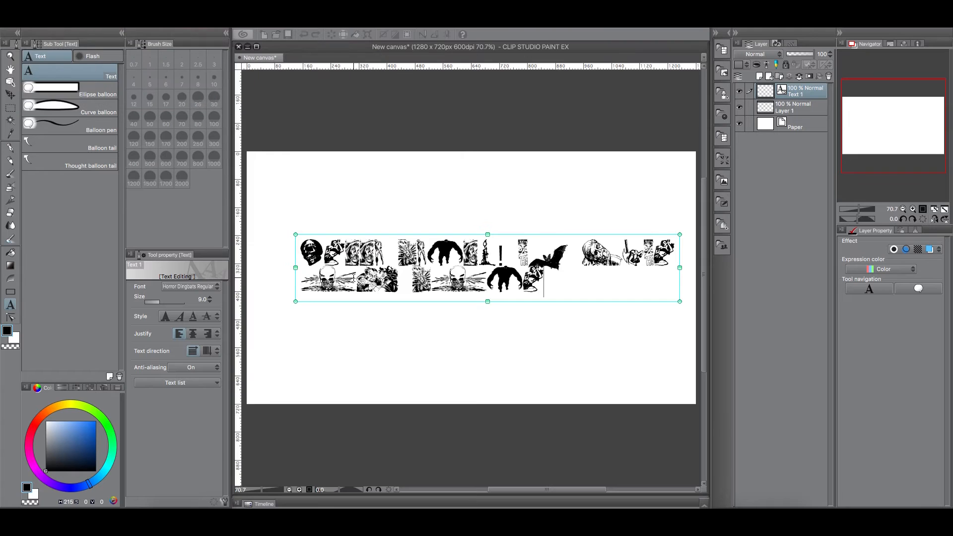
# Step: Scale the text down to size 7.7 and change all of its lettering to the Anime Ace 2.0 BB Regular font
pyautogui.moveTo(679, 268); pyautogui.dragTo(624, 269)
pyautogui.moveTo(508, 280); pyautogui.dragTo(291, 267)
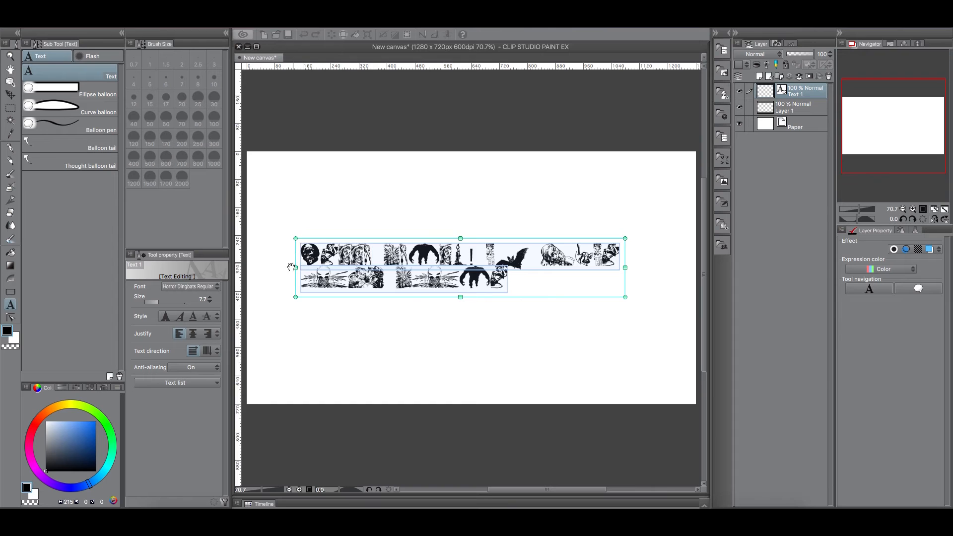
pyautogui.click(208, 287)
pyautogui.moveTo(214, 351); pyautogui.dragTo(215, 295)
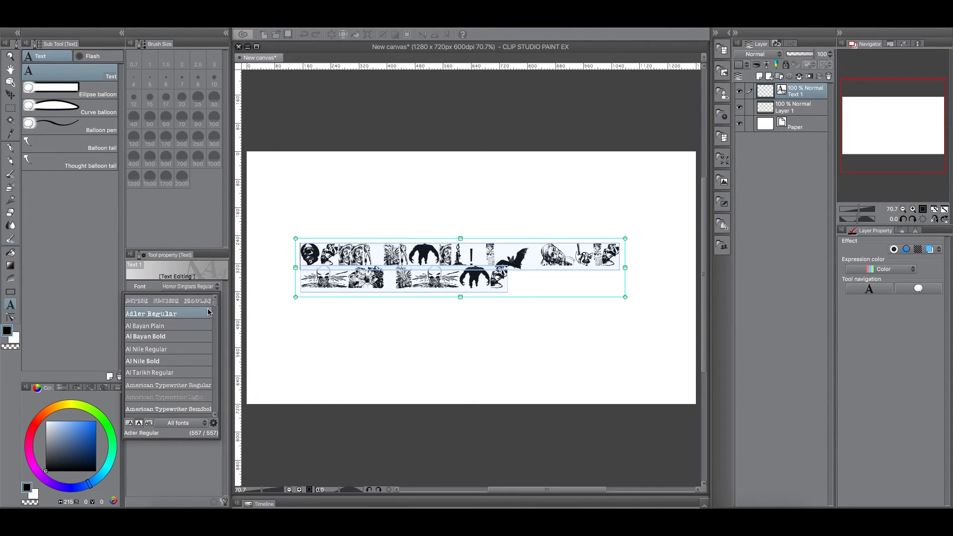
pyautogui.click(215, 417)
pyautogui.click(216, 416)
pyautogui.click(215, 416)
pyautogui.click(216, 417)
pyautogui.click(215, 417)
pyautogui.click(215, 417)
pyautogui.click(215, 417)
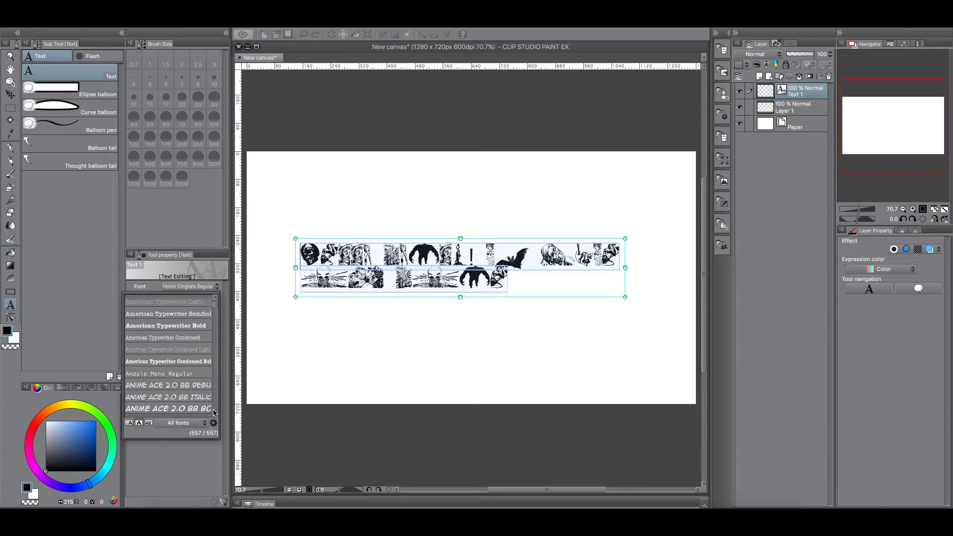
pyautogui.click(194, 386)
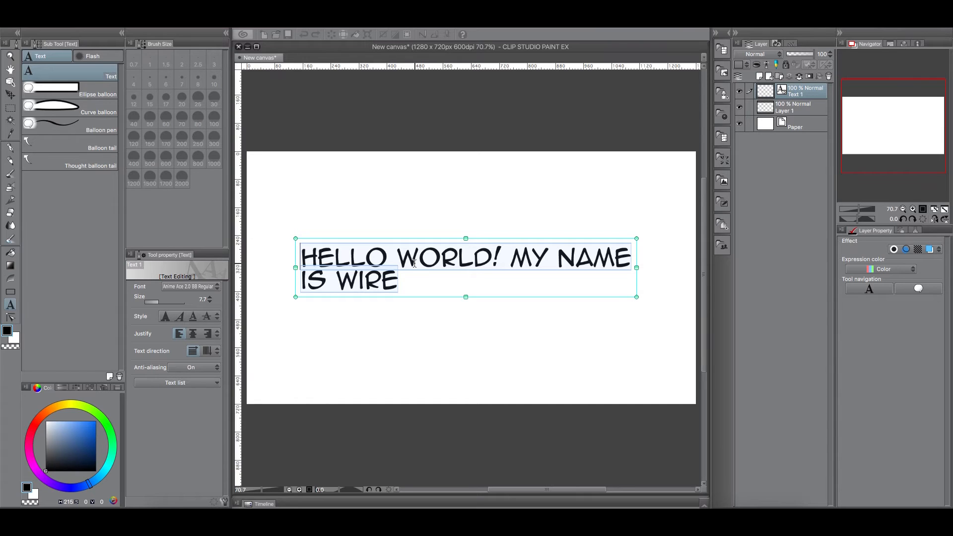
# Step: Centre the text's justification and break the line before "My name"
pyautogui.click(193, 335)
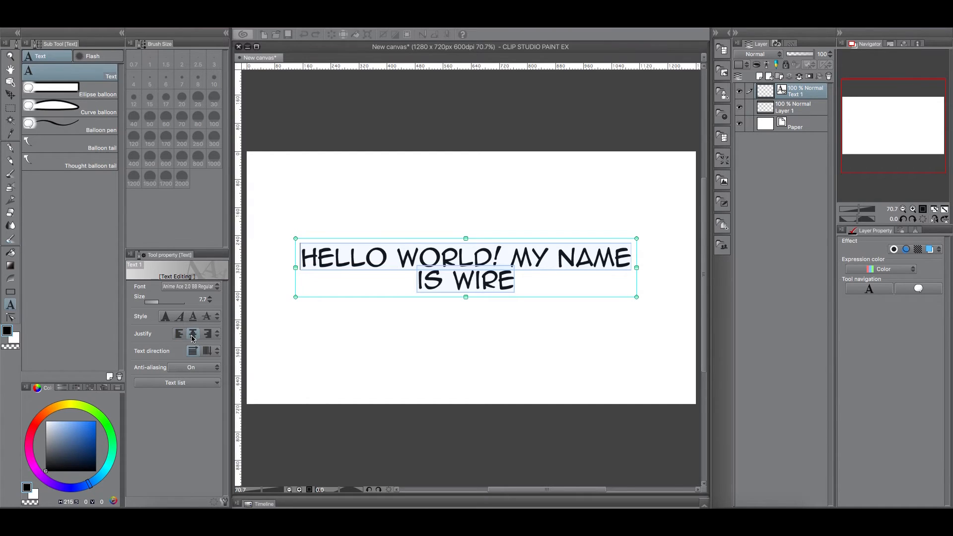
pyautogui.click(506, 262)
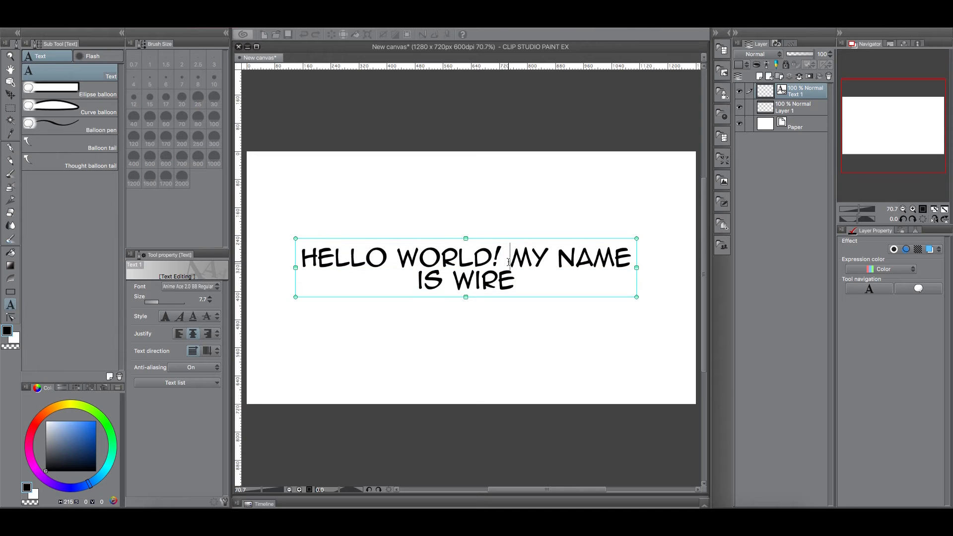
pyautogui.press('Return')
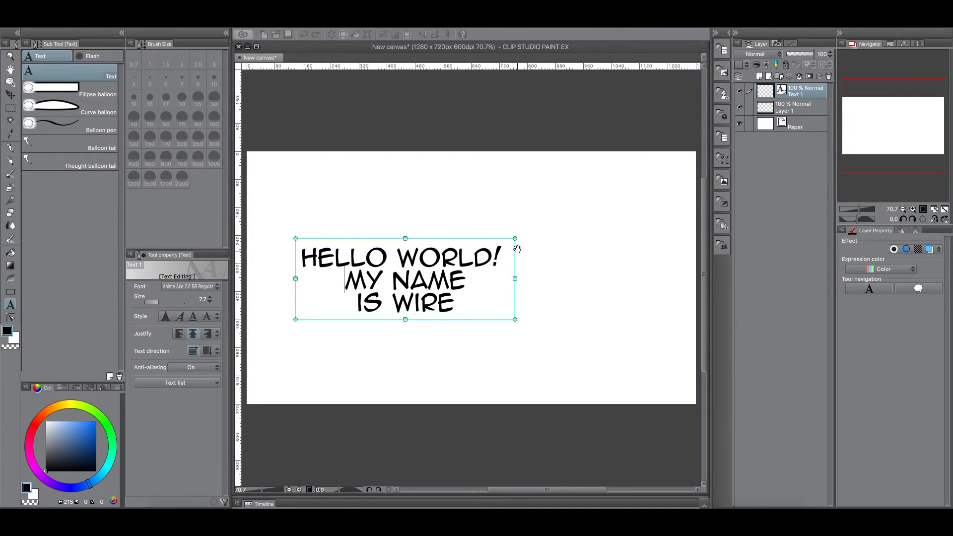
# Step: Break the line between "Hello" and "world!", scale the text down to size 4.8 and move it near the canvas's upper-left corner
pyautogui.moveTo(514, 239); pyautogui.dragTo(465, 226)
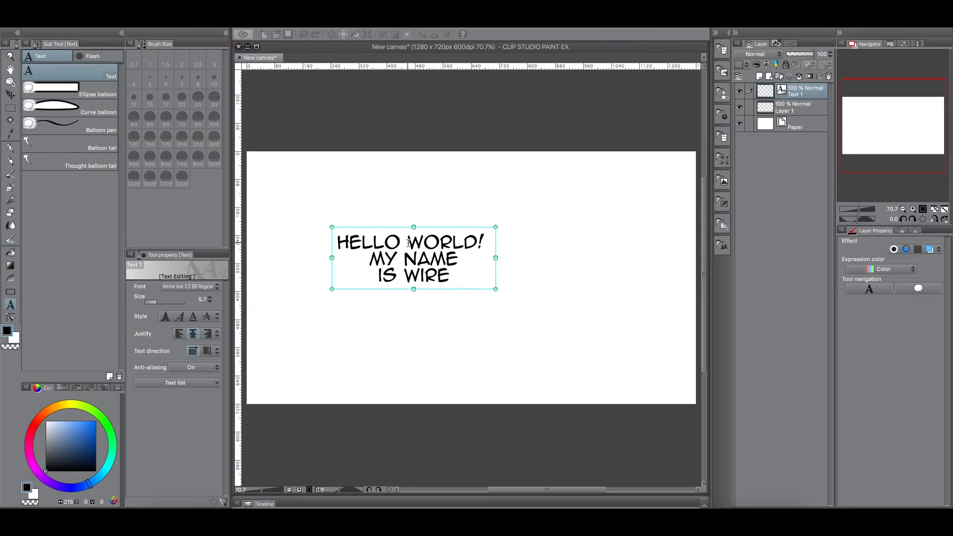
pyautogui.press('Return')
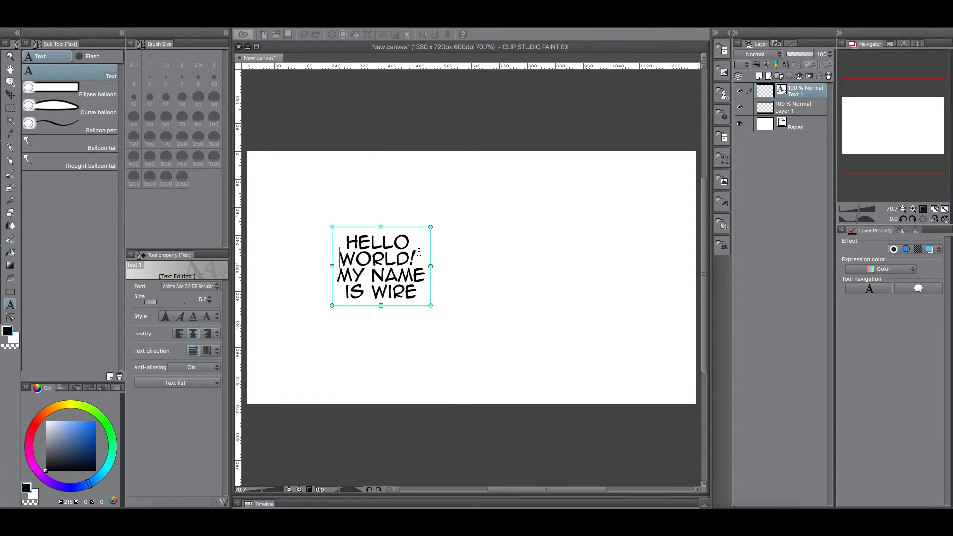
pyautogui.moveTo(428, 228); pyautogui.dragTo(360, 186)
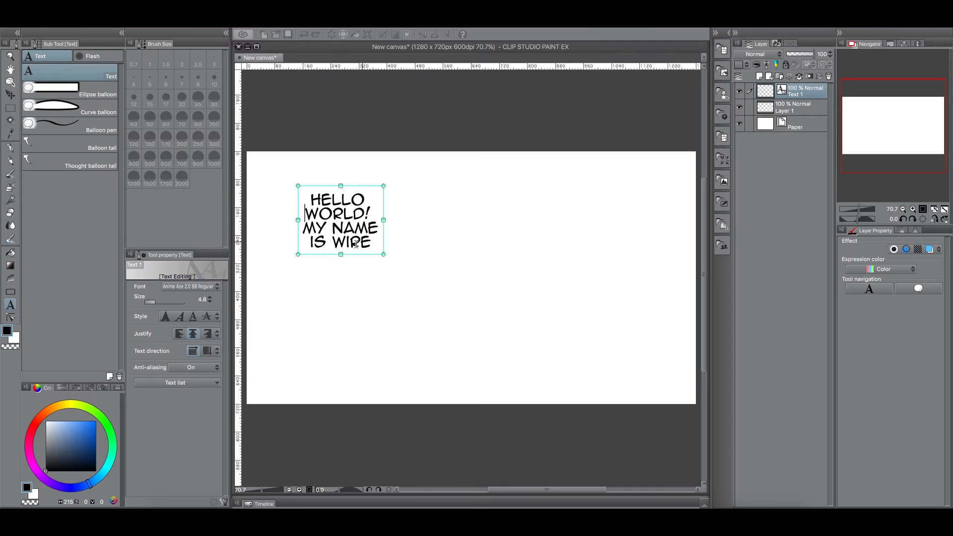
# Step: Draw a rectangular balloon with a black outline and white fill around the text using the Ellipse balloon sub tool
pyautogui.click(99, 91)
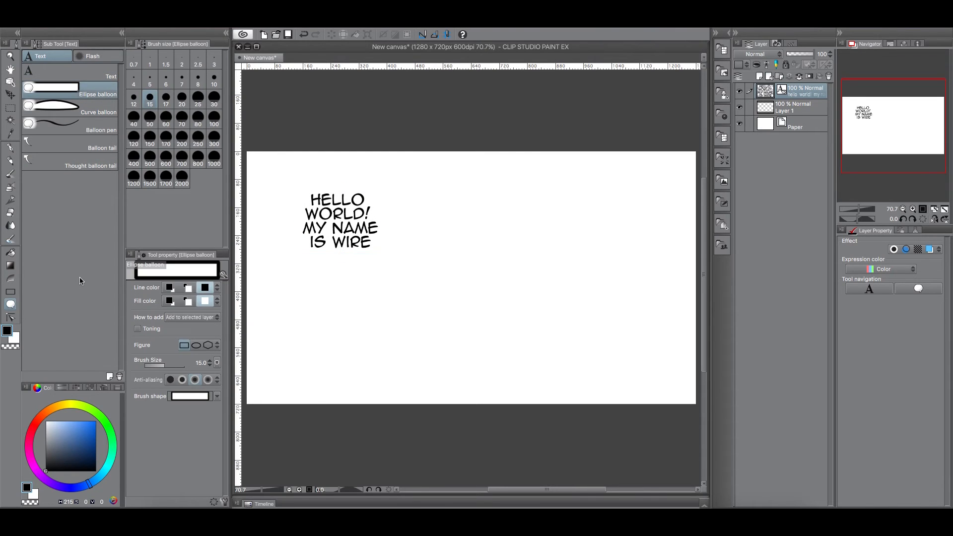
pyautogui.moveTo(297, 181); pyautogui.dragTo(385, 258)
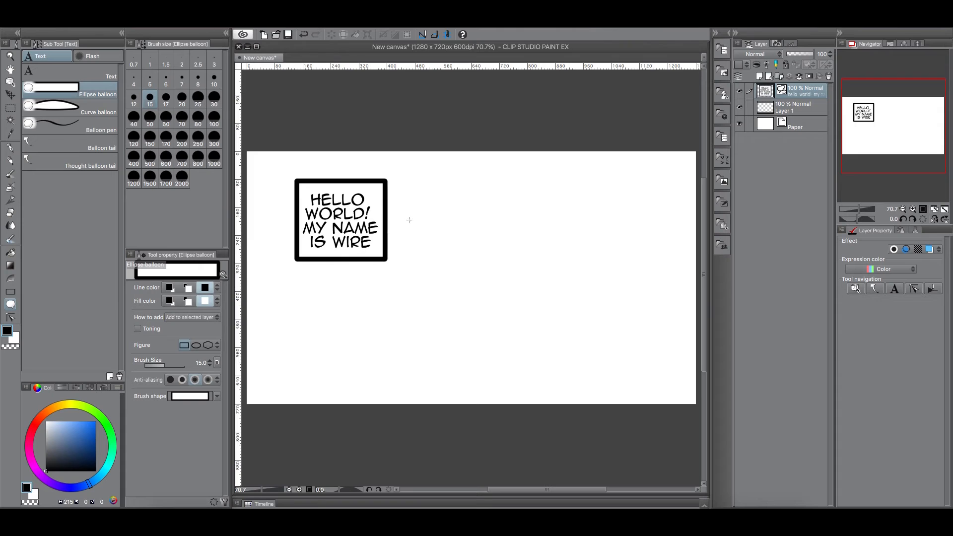
# Step: Fill Layer 1 behind the balloon with a bright blue colour
pyautogui.click(796, 112)
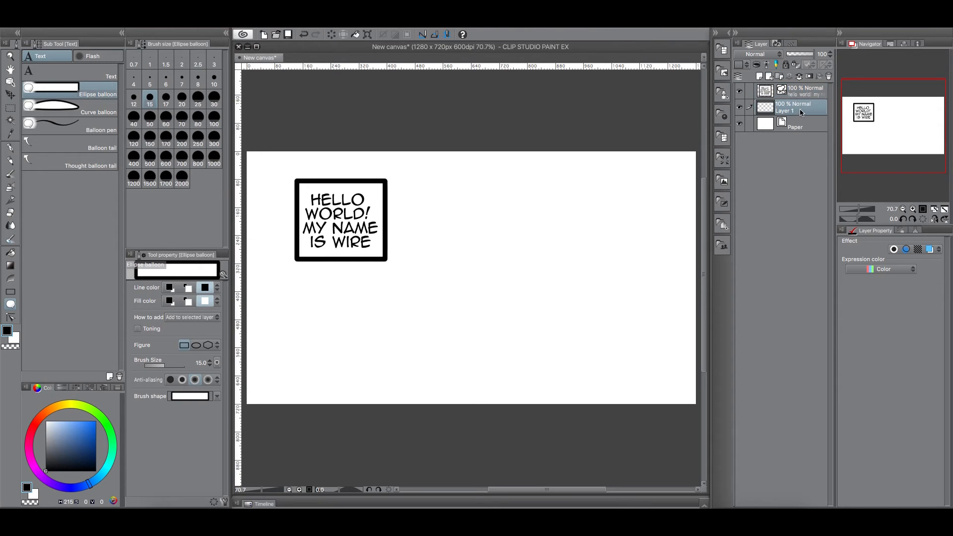
pyautogui.moveTo(87, 439); pyautogui.dragTo(119, 407)
pyautogui.click(11, 252)
pyautogui.click(346, 327)
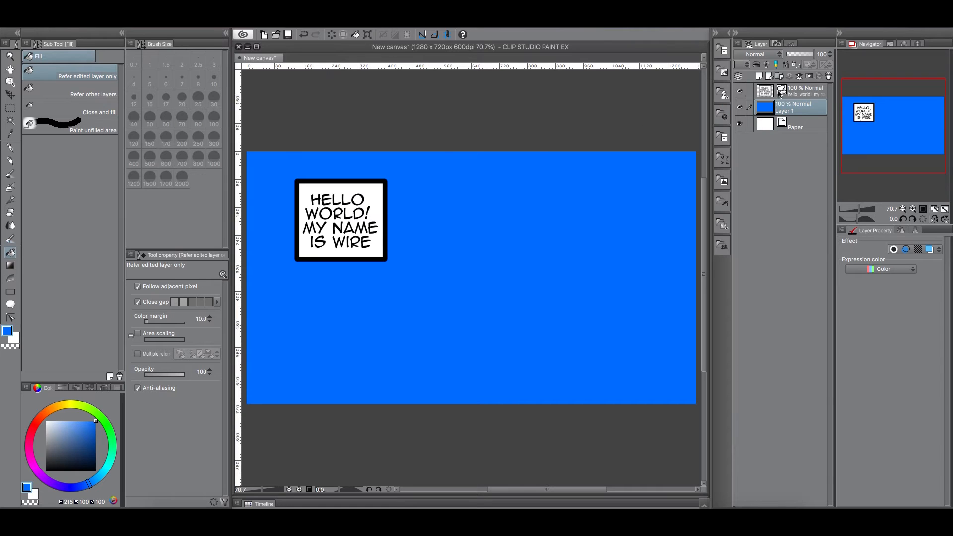
# Step: Select the balloon on the text layer for object editing and view its ground colour picker without changing the colour
pyautogui.click(805, 94)
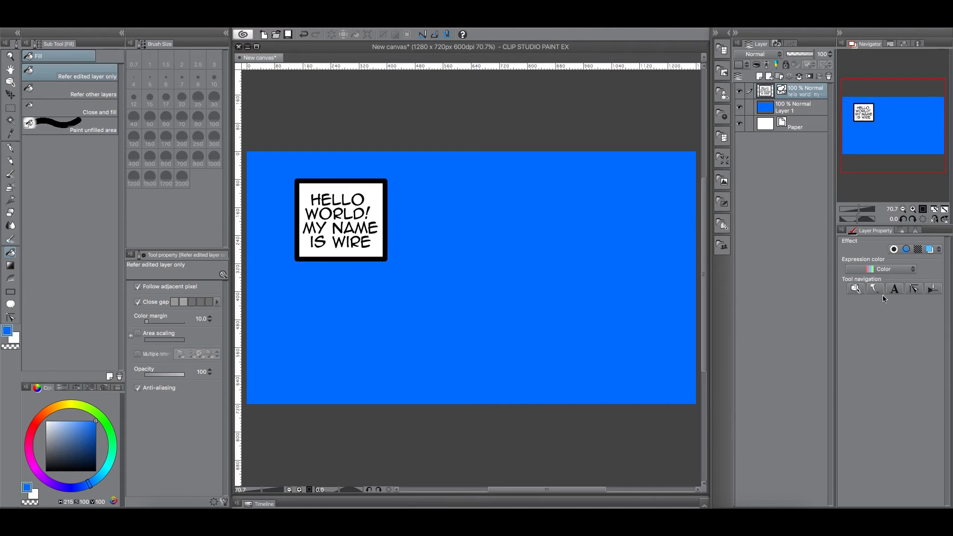
pyautogui.click(856, 289)
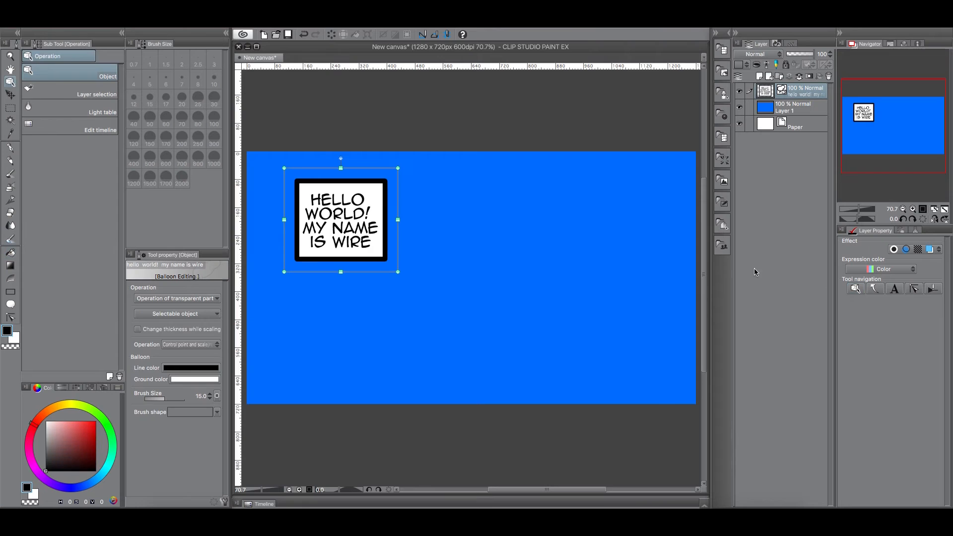
pyautogui.click(197, 379)
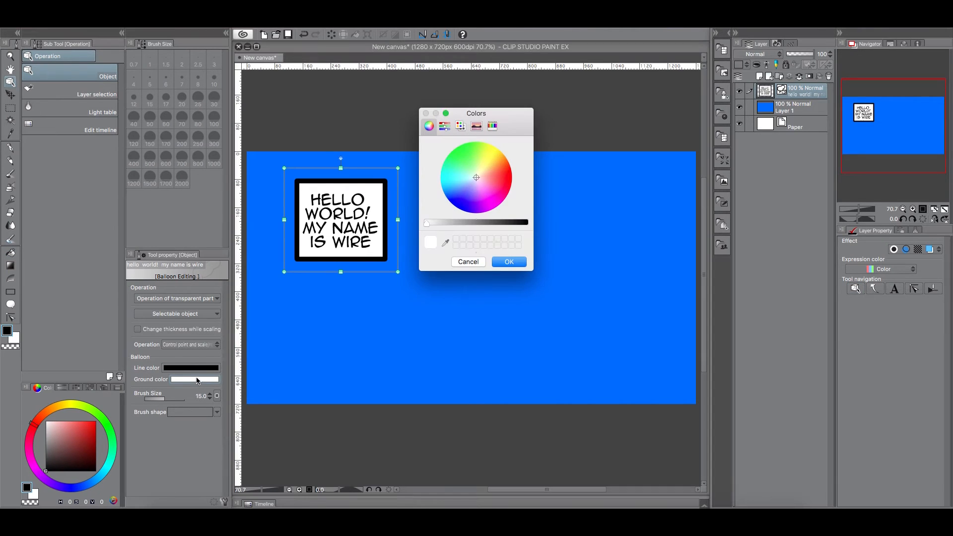
pyautogui.click(465, 262)
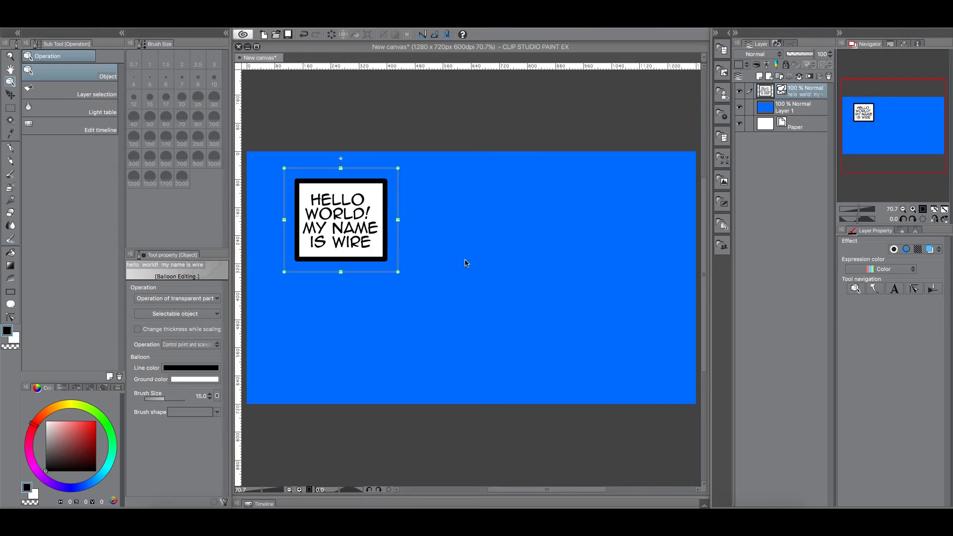
# Step: Nudge the text slightly right and down to centre it inside the balloon, and return to the Ellipse balloon tool
pyautogui.click(365, 245)
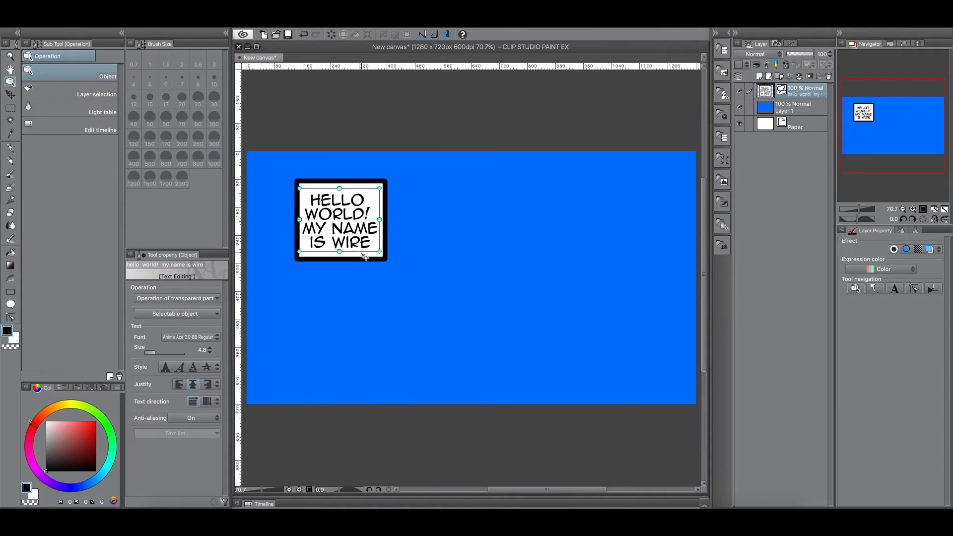
pyautogui.click(363, 183)
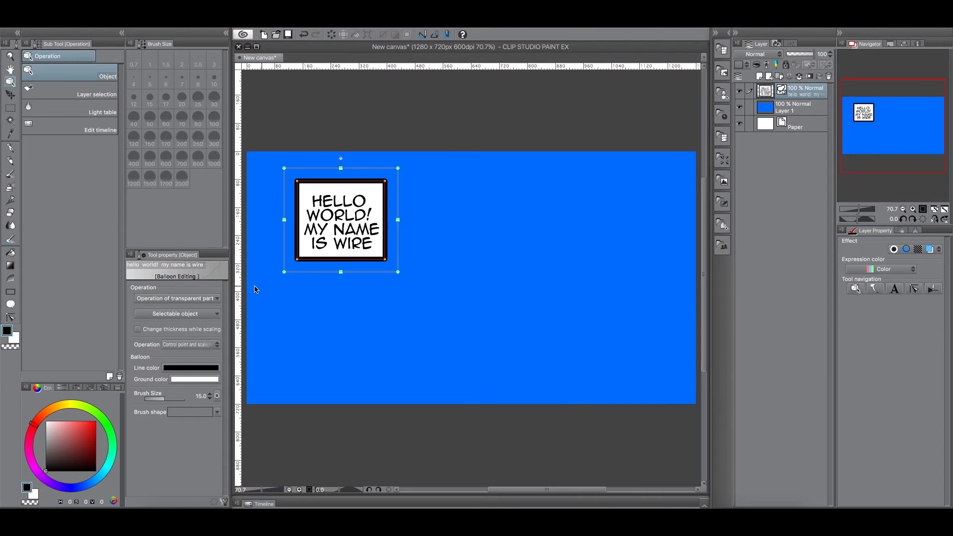
pyautogui.click(10, 305)
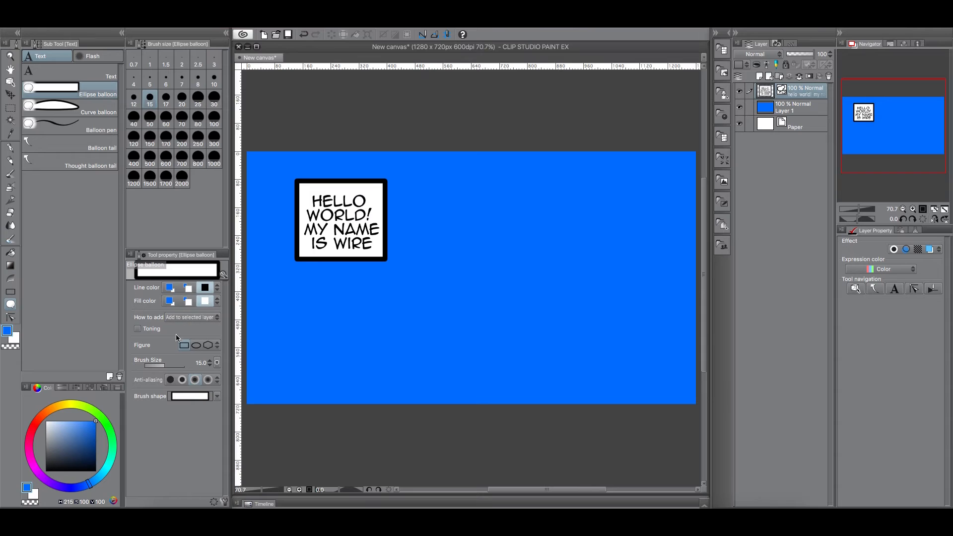
# Step: Try a blue user fill color for the Ellipse balloon tool, and reset it to white
pyautogui.click(204, 301)
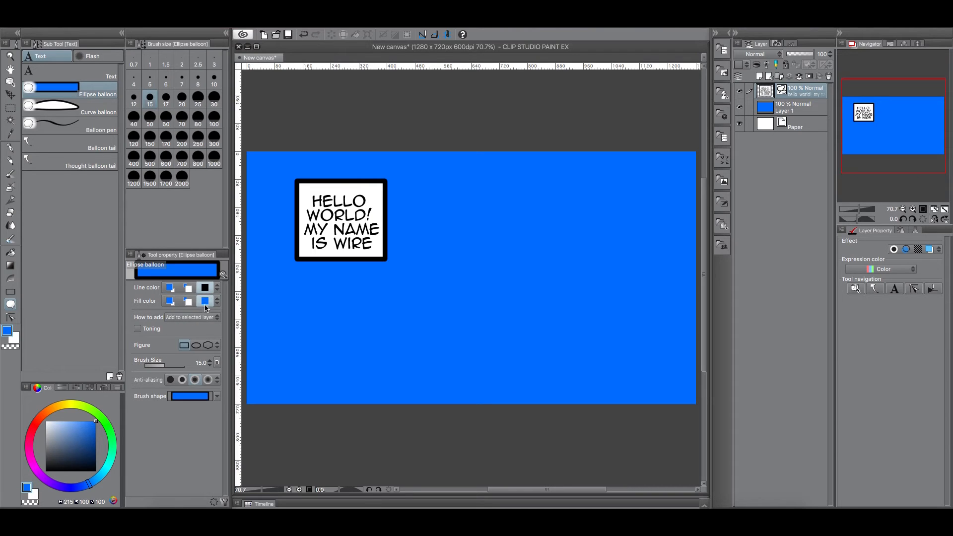
pyautogui.click(207, 302)
pyautogui.click(46, 421)
pyautogui.click(203, 299)
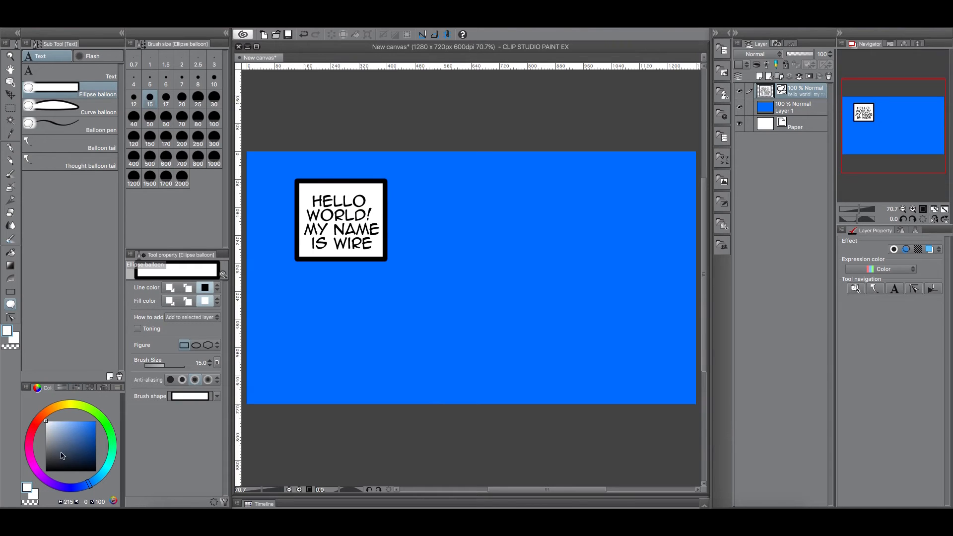
# Step: Set the main drawing color to black and the sub drawing color to bright blue
pyautogui.moveTo(54, 466); pyautogui.dragTo(45, 478)
pyautogui.click(16, 341)
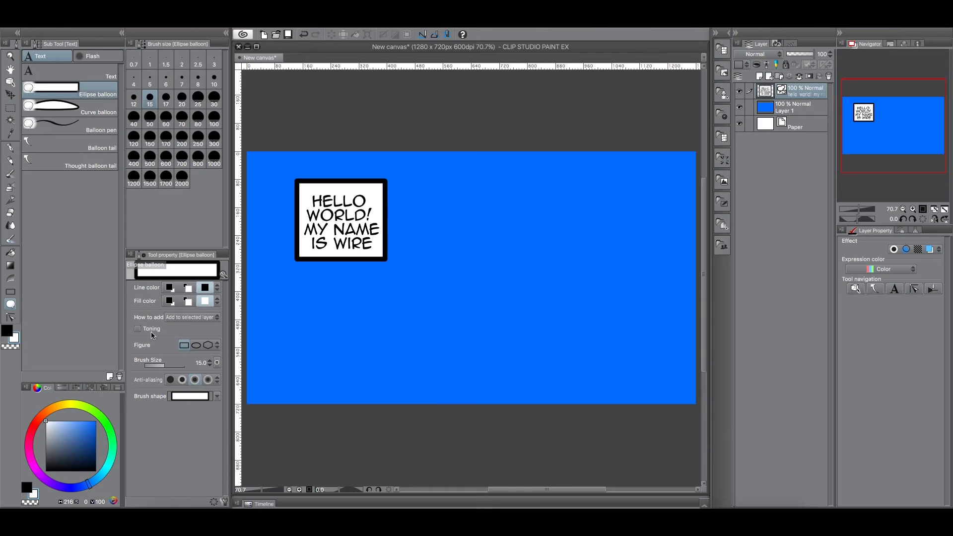
pyautogui.click(96, 421)
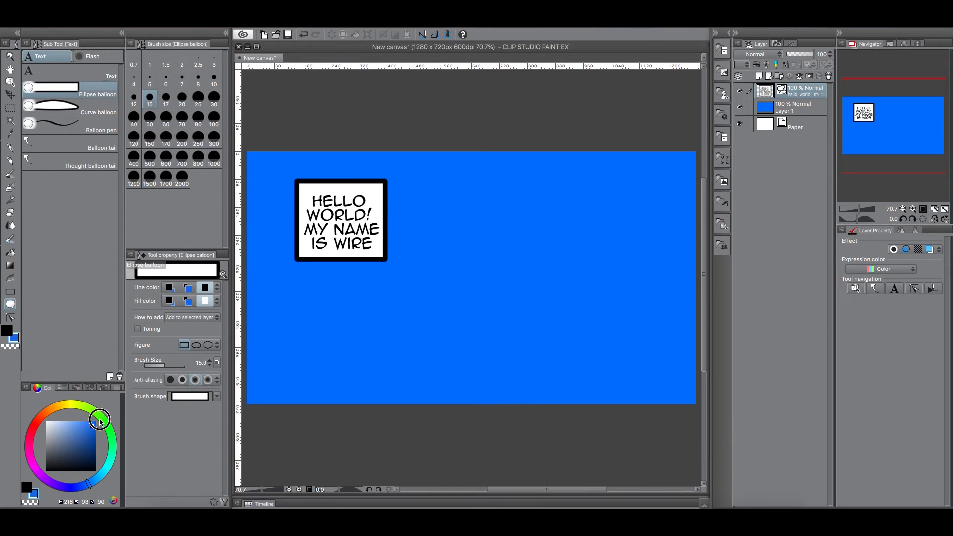
# Step: Try a rectangular balloon with a sub-color blue fill below the text balloon, and undo it
pyautogui.click(191, 304)
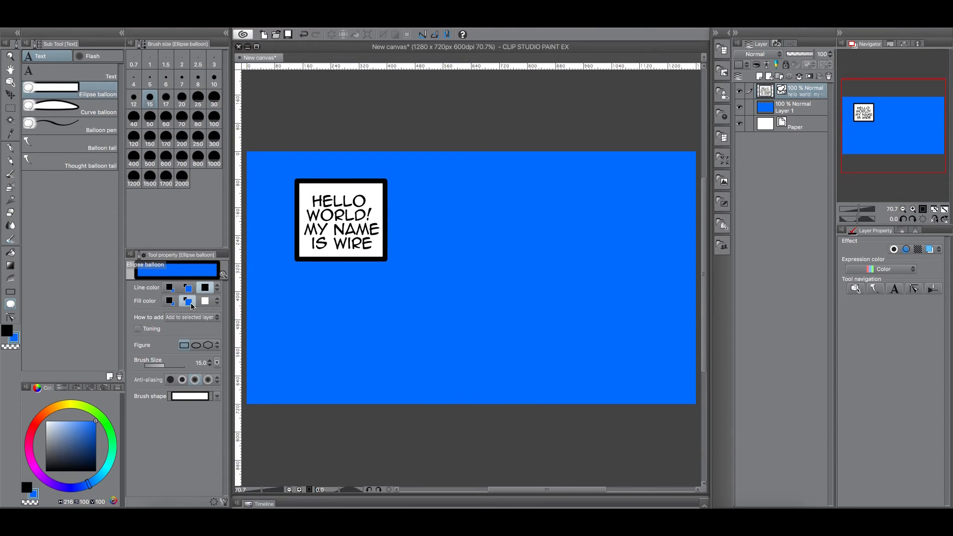
pyautogui.moveTo(286, 275); pyautogui.dragTo(371, 348)
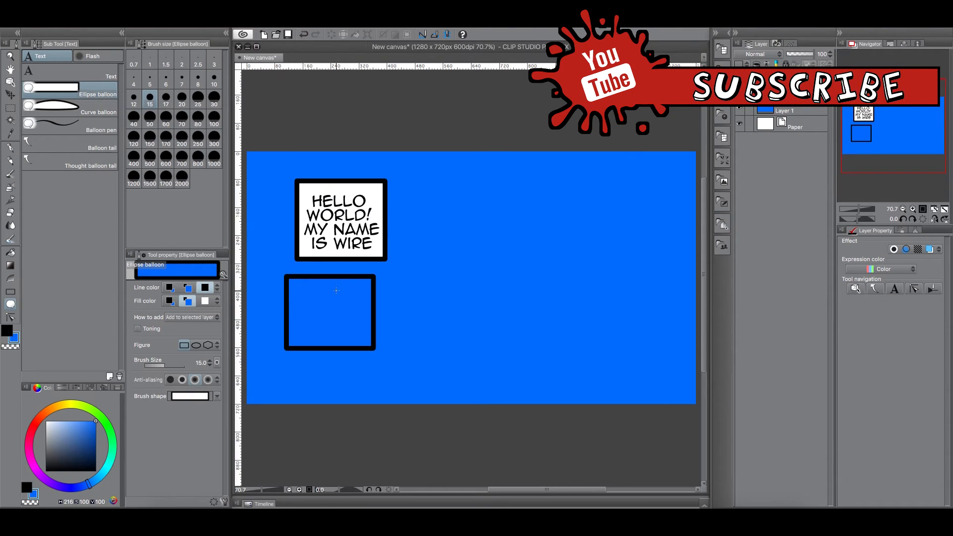
pyautogui.click(303, 34)
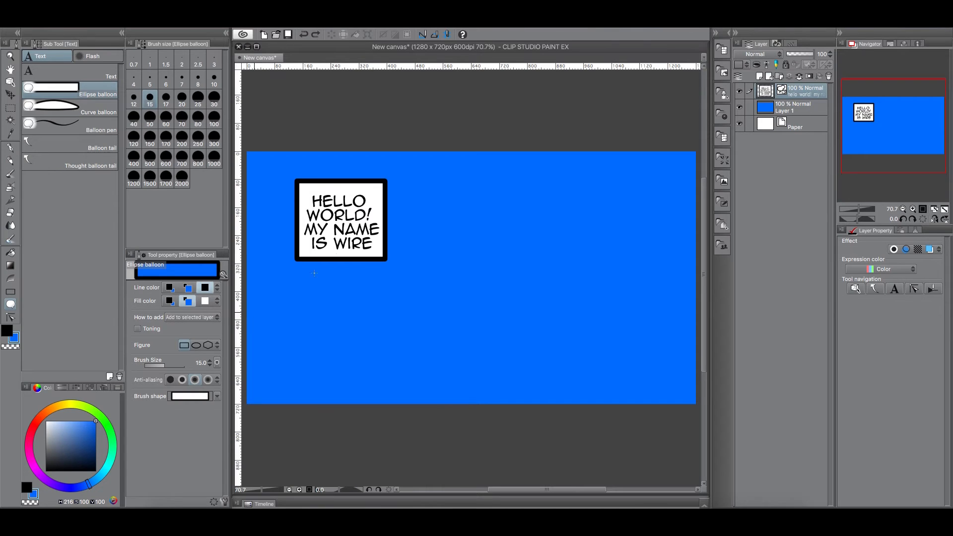
# Step: Try a straight balloon tail of width 50 running diagonally down from the text balloon's lower edge, and undo it
pyautogui.click(100, 145)
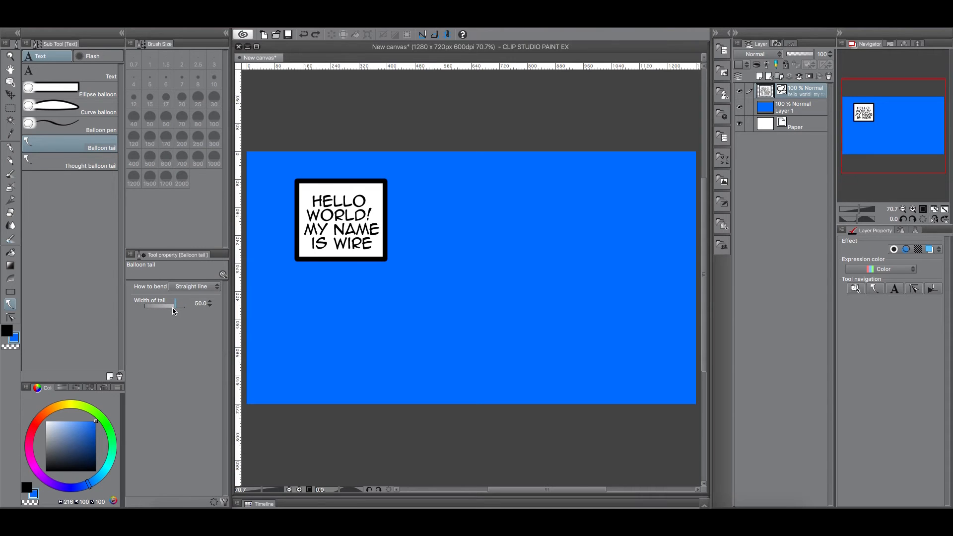
pyautogui.moveTo(359, 257); pyautogui.dragTo(400, 324)
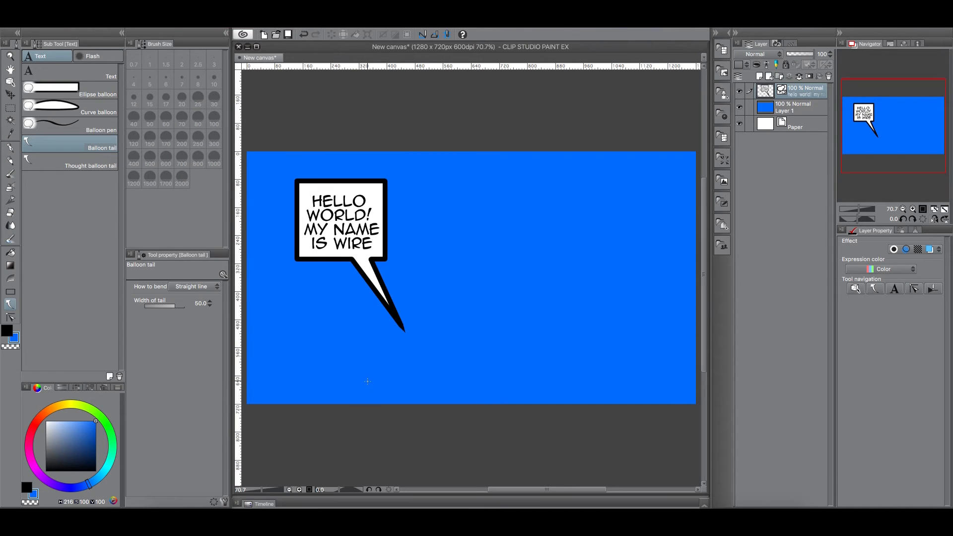
pyautogui.click(304, 38)
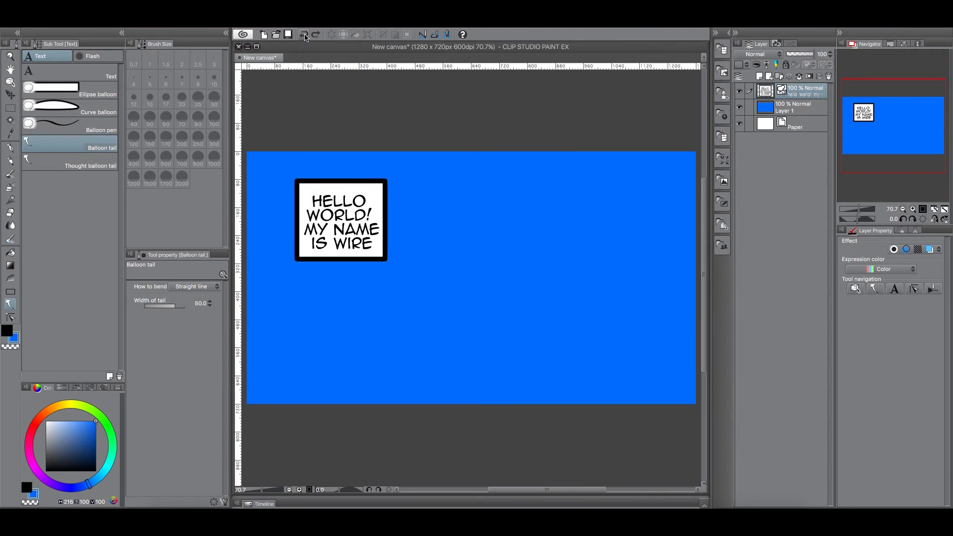
# Step: Set the balloon tail width to 10 and draw a straight vertical tail below the text balloon
pyautogui.click(200, 304)
pyautogui.write('10')
pyautogui.press('Return')
pyautogui.moveTo(312, 256); pyautogui.dragTo(312, 319)
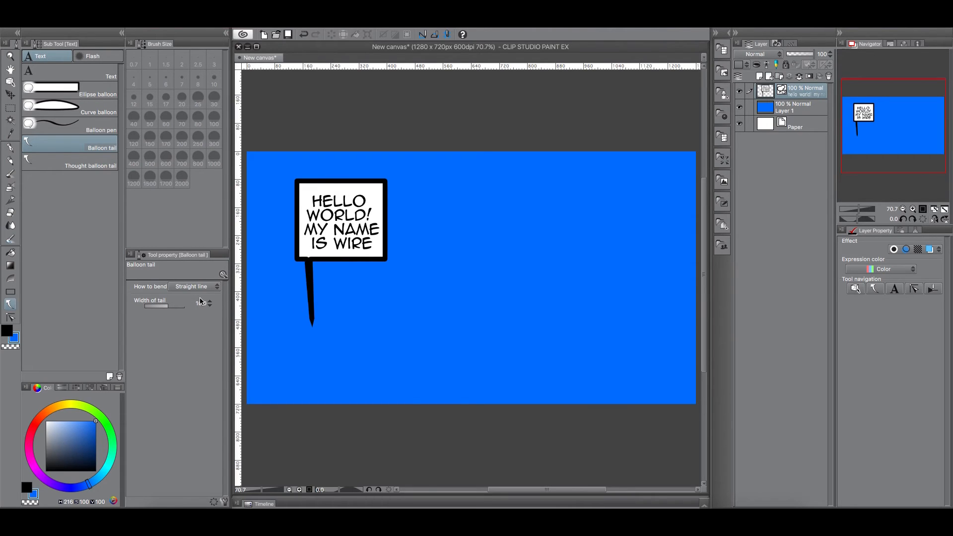
# Step: Draw a second straight tail of width 100 below the text balloon, undo both test tails, and choose the Thought balloon tail
pyautogui.write('100')
pyautogui.moveTo(352, 256); pyautogui.dragTo(356, 331)
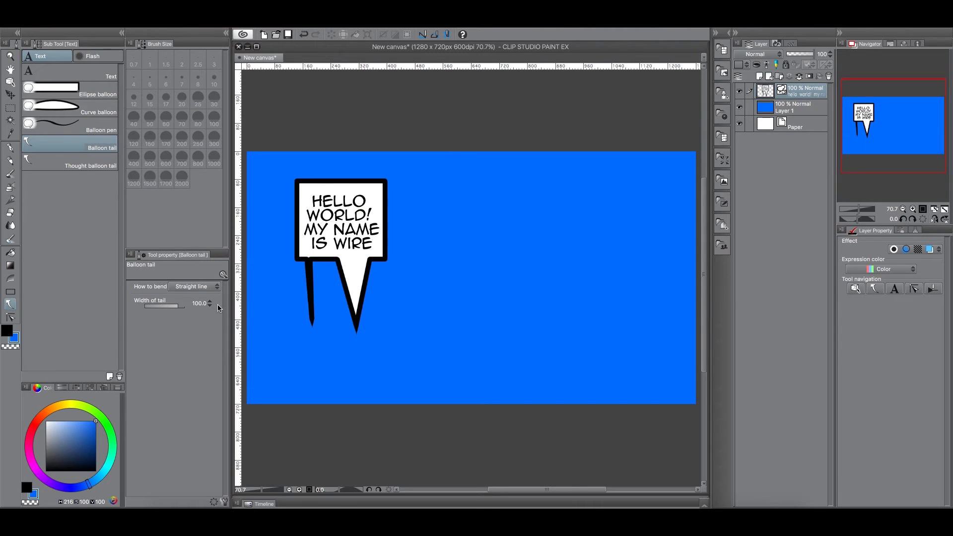
pyautogui.click(92, 162)
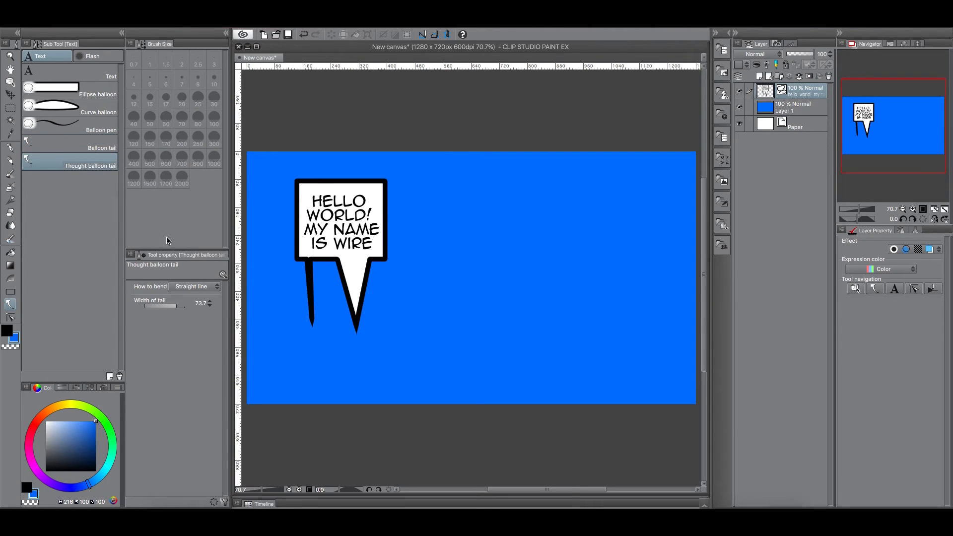
pyautogui.click(303, 35)
pyautogui.click(304, 34)
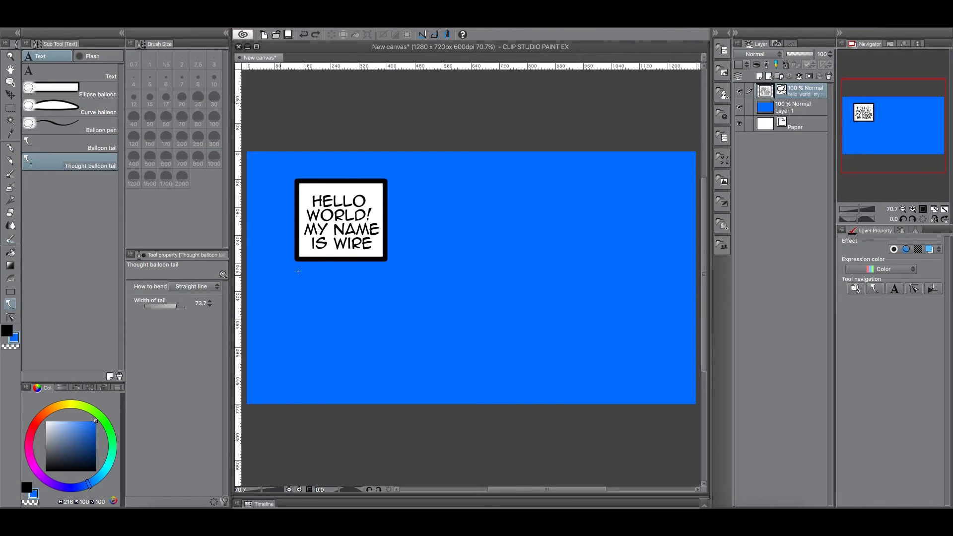
# Step: Try one short and one long straight thought balloon tail from the text balloon's lower edge, and undo both
pyautogui.moveTo(322, 257); pyautogui.dragTo(345, 296)
pyautogui.moveTo(371, 254); pyautogui.dragTo(469, 350)
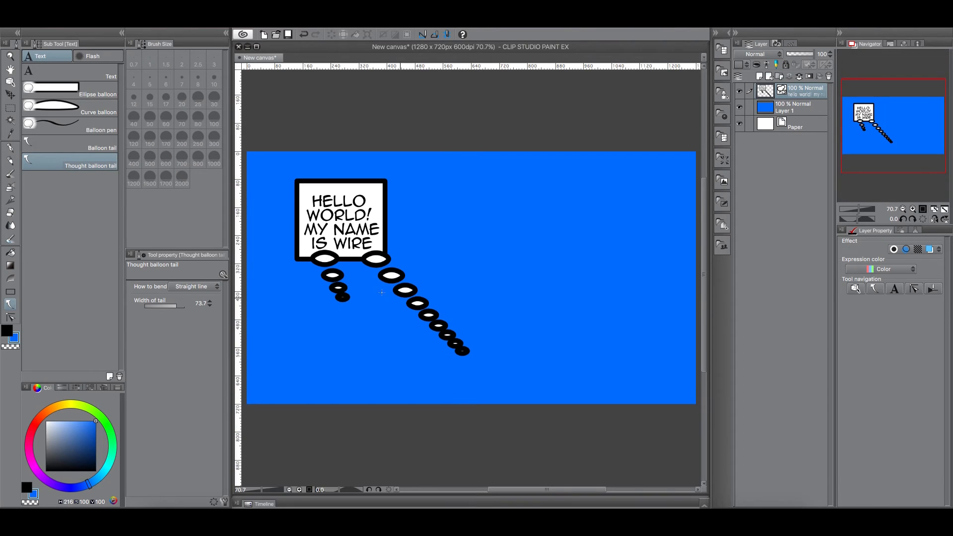
pyautogui.click(303, 35)
pyautogui.click(304, 34)
# Step: Try a winding thought balloon tail with the Polyline bend method below the text balloon, and undo it
pyautogui.click(192, 287)
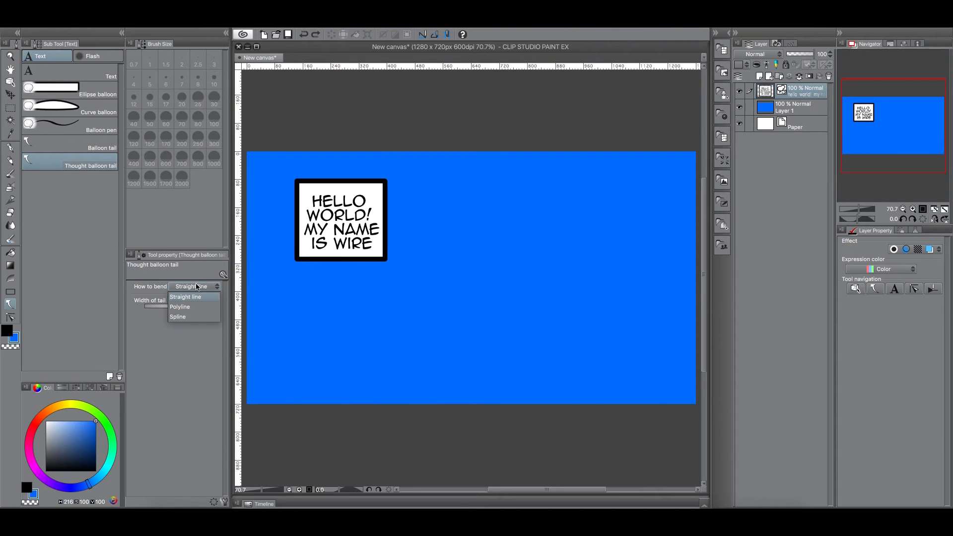
pyautogui.click(191, 300)
pyautogui.click(323, 251)
pyautogui.click(334, 291)
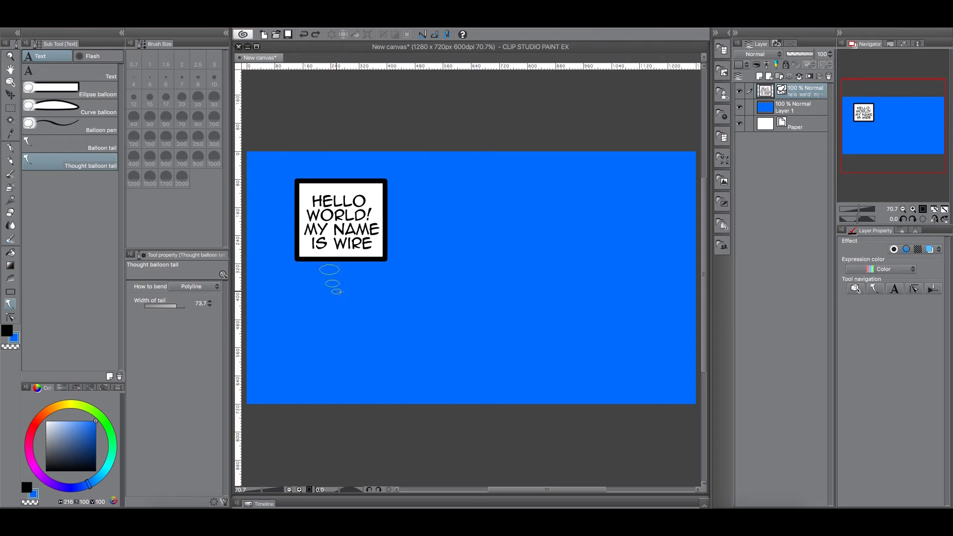
pyautogui.click(366, 304)
pyautogui.click(407, 291)
pyautogui.click(449, 320)
pyautogui.click(440, 352)
pyautogui.doubleClick(374, 360)
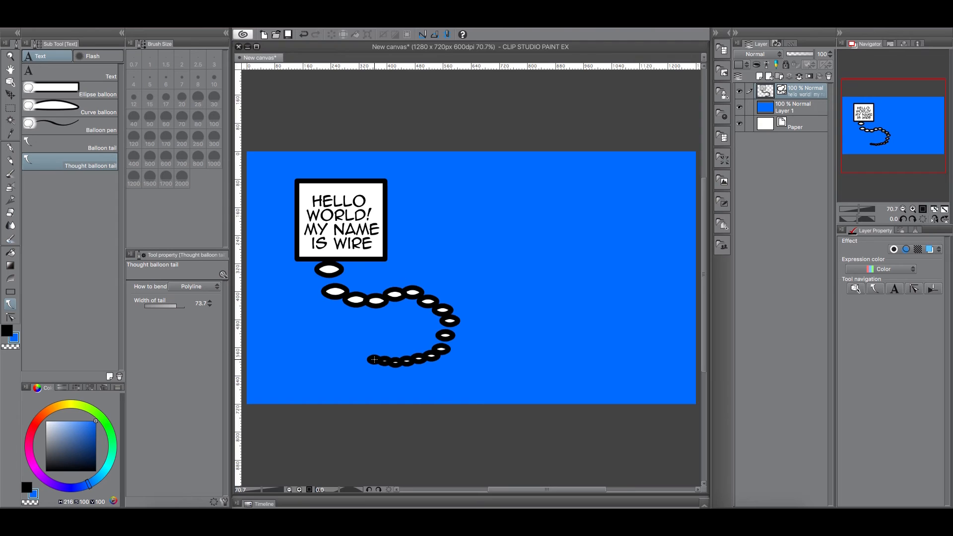
pyautogui.click(303, 34)
# Step: Try a curving thought balloon tail with the Spline bend method below the text balloon, and undo it
pyautogui.click(201, 287)
pyautogui.click(188, 317)
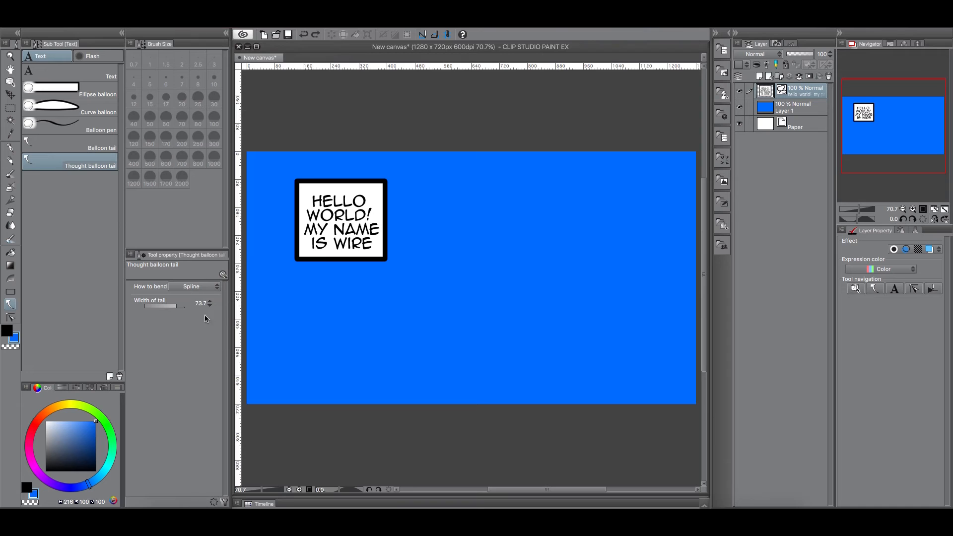
pyautogui.click(303, 256)
pyautogui.click(304, 295)
pyautogui.click(344, 319)
pyautogui.click(399, 286)
pyautogui.click(459, 317)
pyautogui.doubleClick(418, 353)
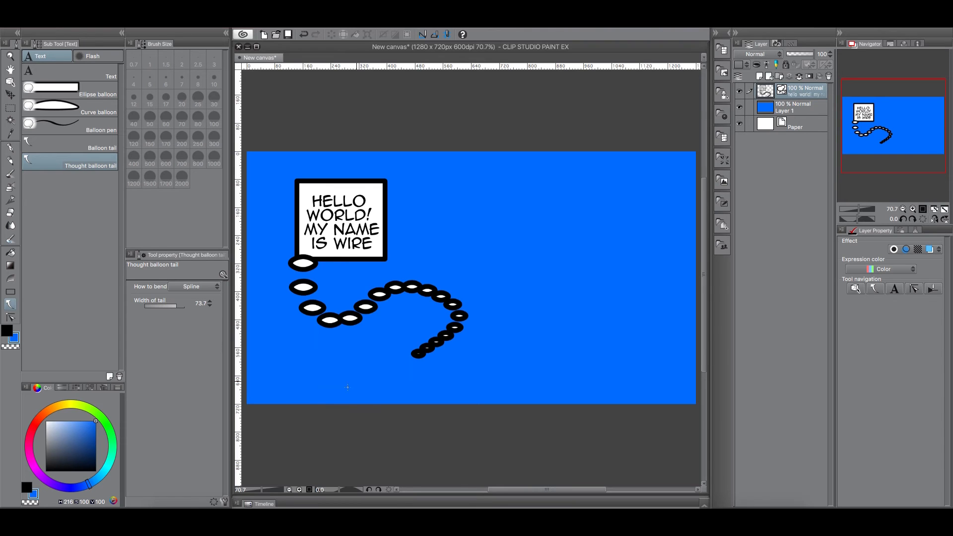
pyautogui.click(304, 35)
# Step: Set the thought balloon tail's bend method back to Straight line and check the bend methods offered for the Balloon tail
pyautogui.click(208, 287)
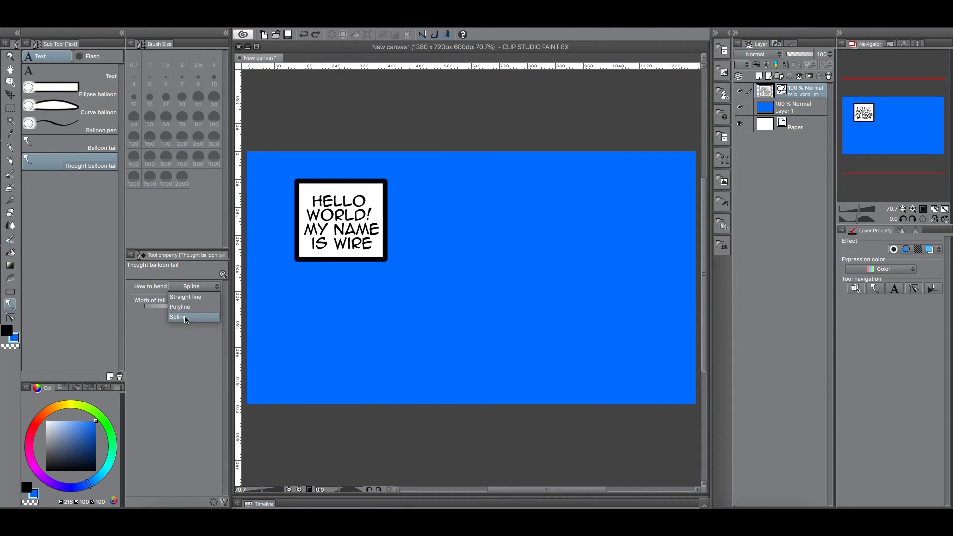
pyautogui.click(191, 297)
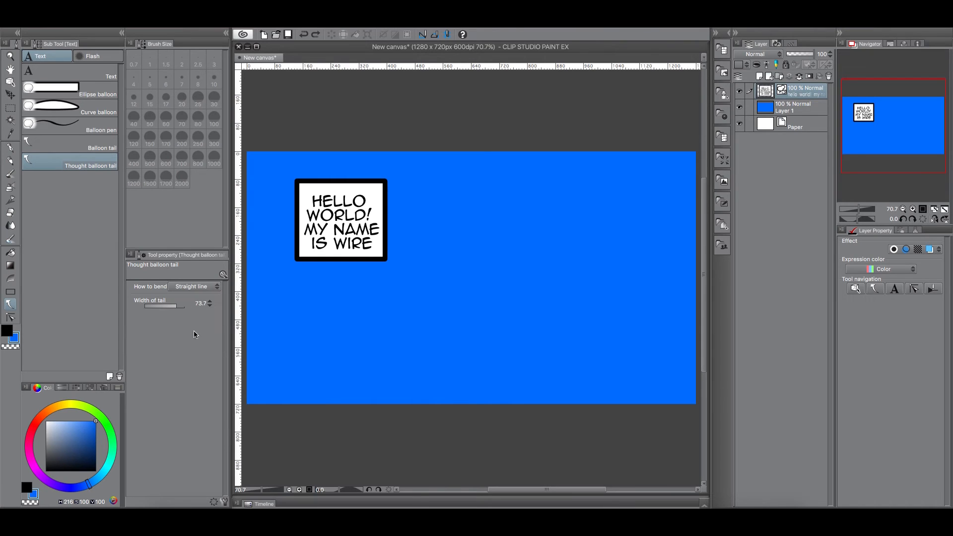
pyautogui.click(69, 145)
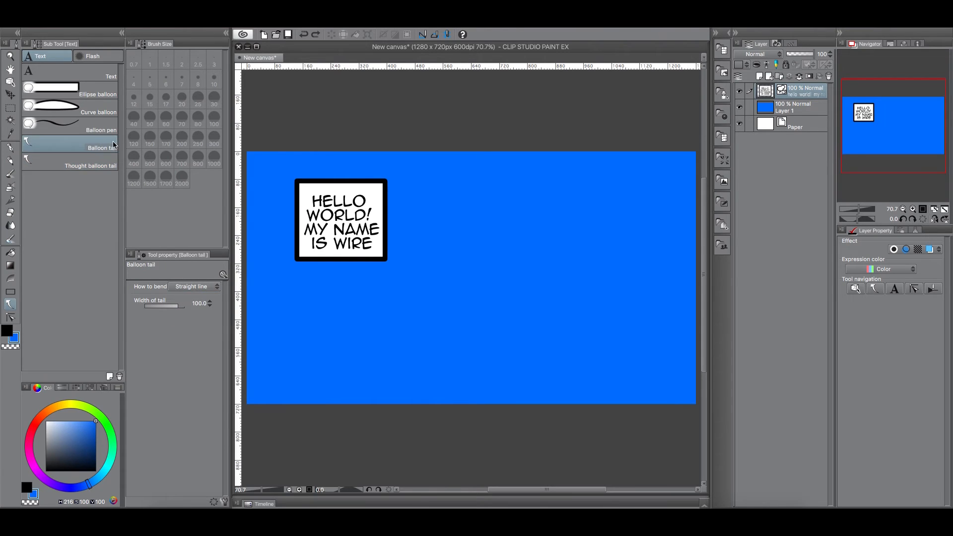
pyautogui.click(194, 287)
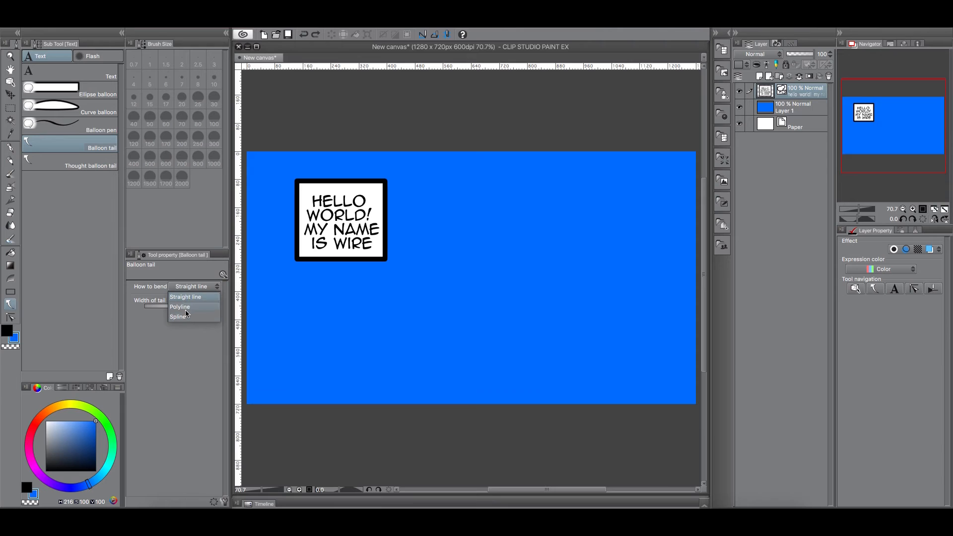
pyautogui.click(185, 287)
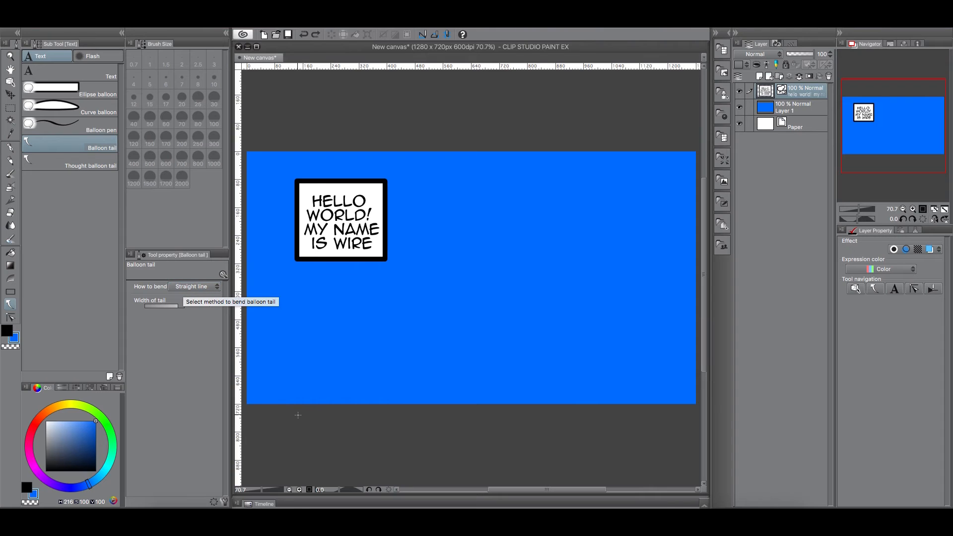
# Step: Open the material library, widen it, and browse to the Dialog balloons in the Manga material category
pyautogui.click(728, 34)
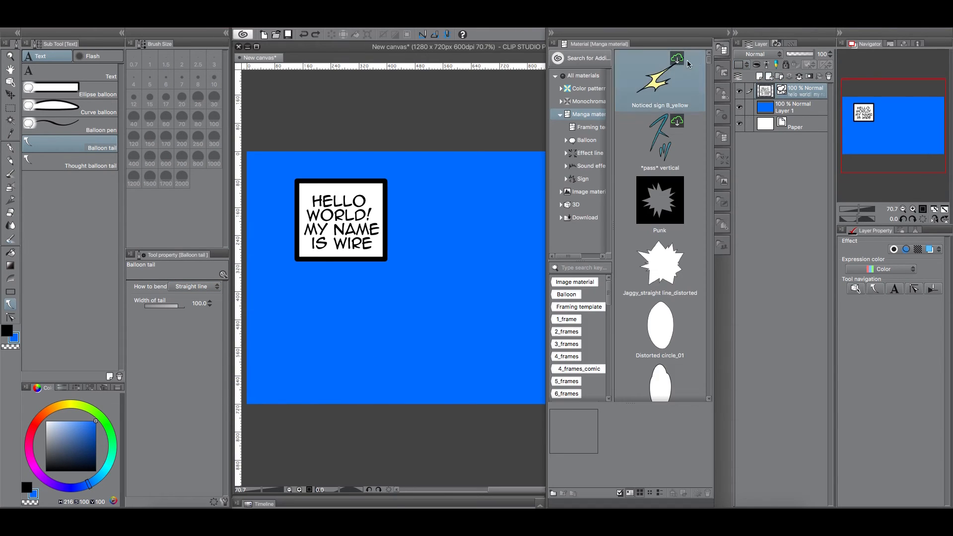
pyautogui.click(560, 114)
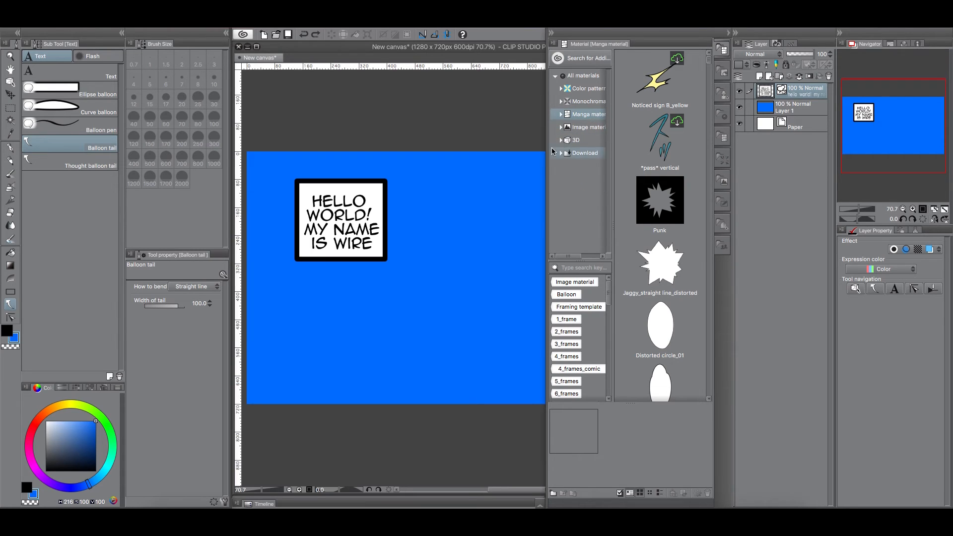
pyautogui.moveTo(548, 155); pyautogui.dragTo(527, 163)
pyautogui.moveTo(592, 177); pyautogui.dragTo(607, 176)
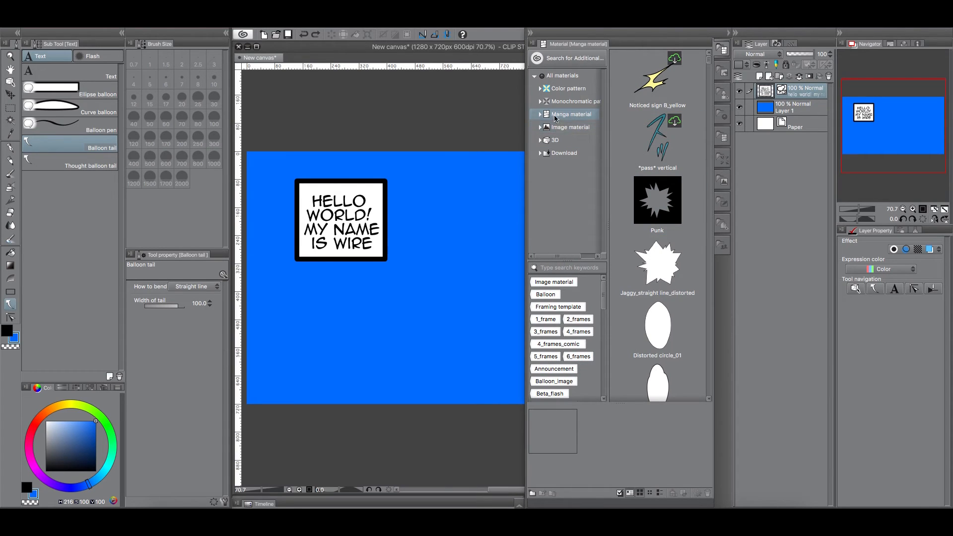
pyautogui.click(540, 115)
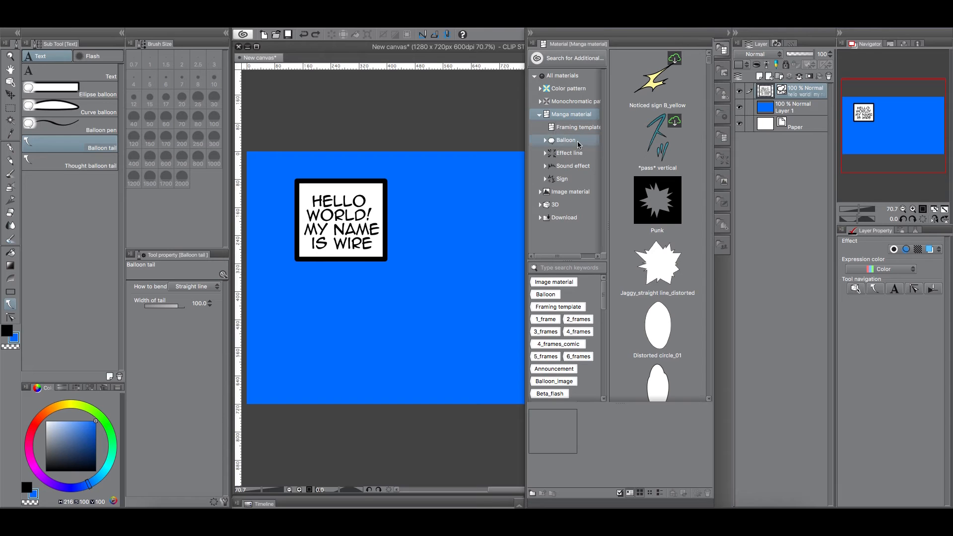
pyautogui.click(546, 141)
pyautogui.click(578, 154)
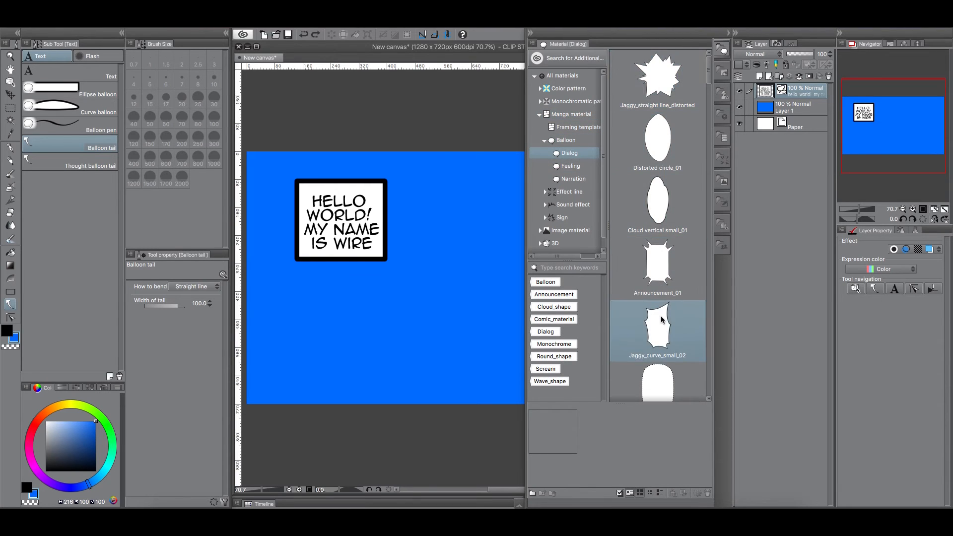
# Step: Place the Announcement_01 balloon on the canvas beside the text balloon and scale it down
pyautogui.moveTo(660, 264); pyautogui.dragTo(453, 248)
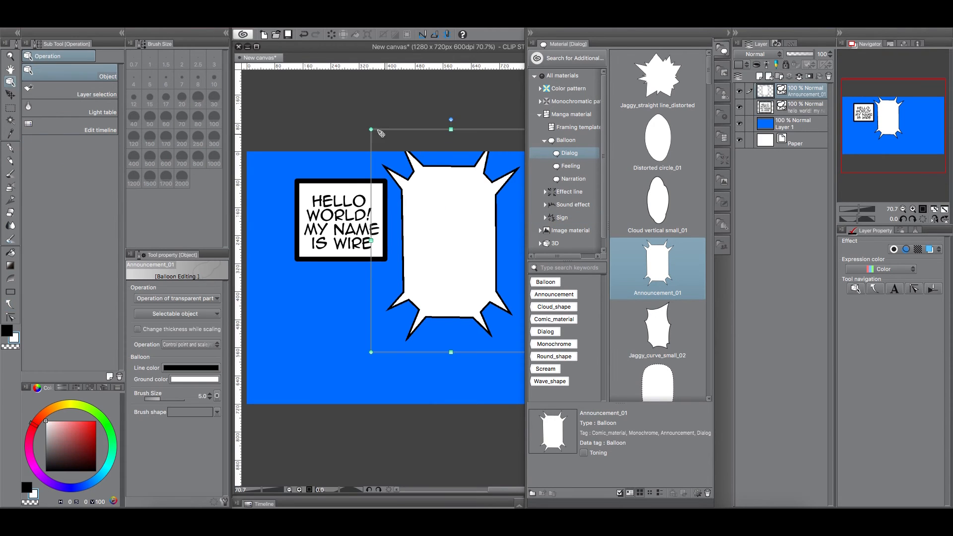
pyautogui.moveTo(405, 162); pyautogui.dragTo(455, 165)
# Step: Close the material library and move the "Hello world! My name is Wire" text onto the spiky balloon
pyautogui.click(365, 221)
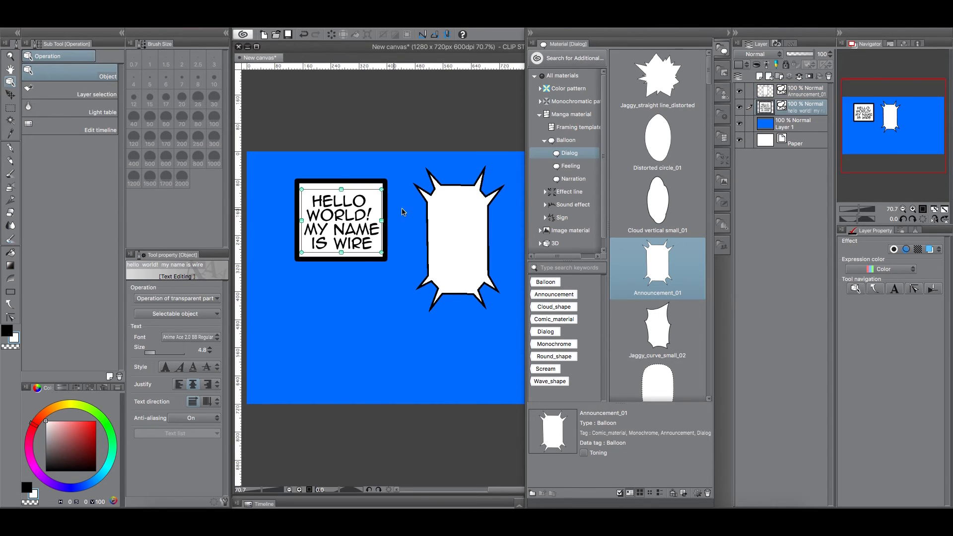
pyautogui.click(728, 33)
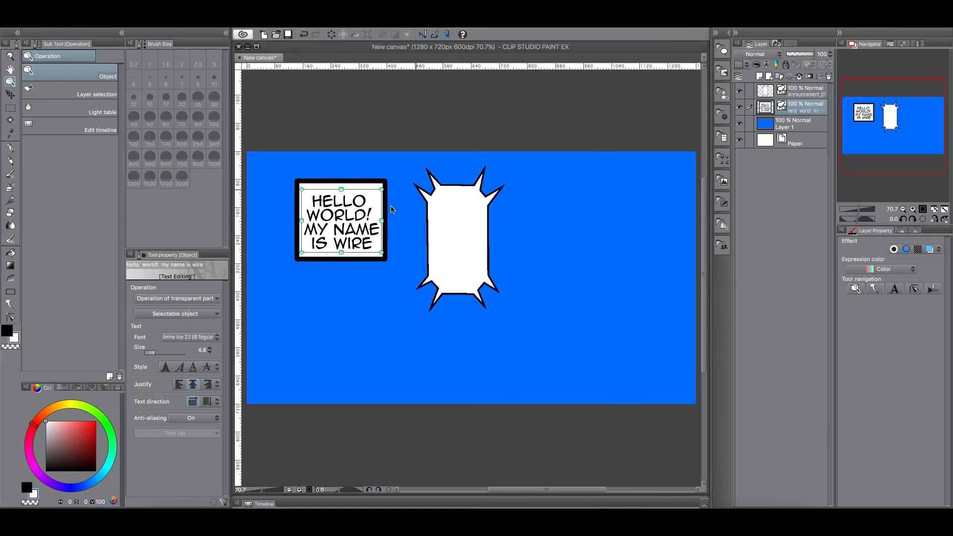
pyautogui.moveTo(386, 209); pyautogui.dragTo(495, 213)
# Step: Move the Announcement_01 layer below the text layer
pyautogui.click(810, 93)
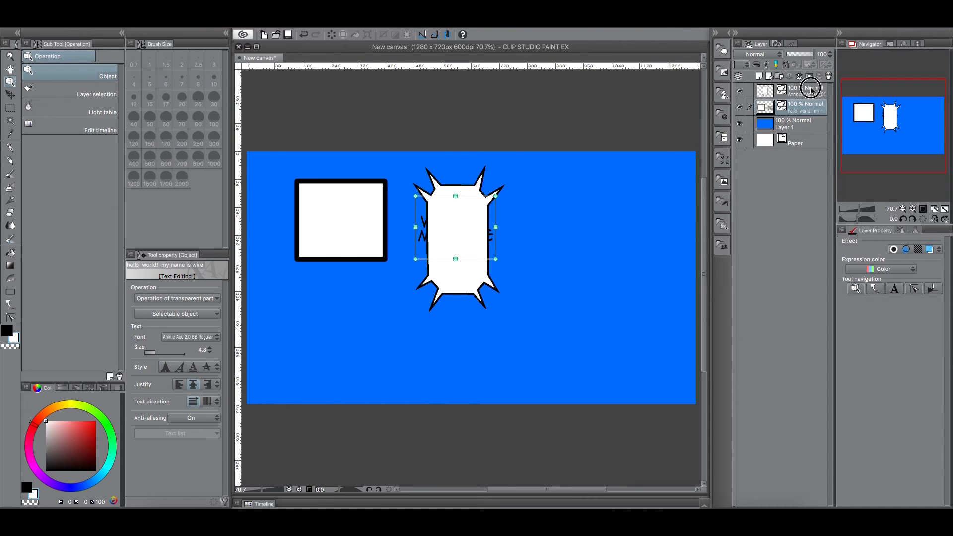
pyautogui.click(811, 105)
pyautogui.moveTo(810, 106); pyautogui.dragTo(807, 111)
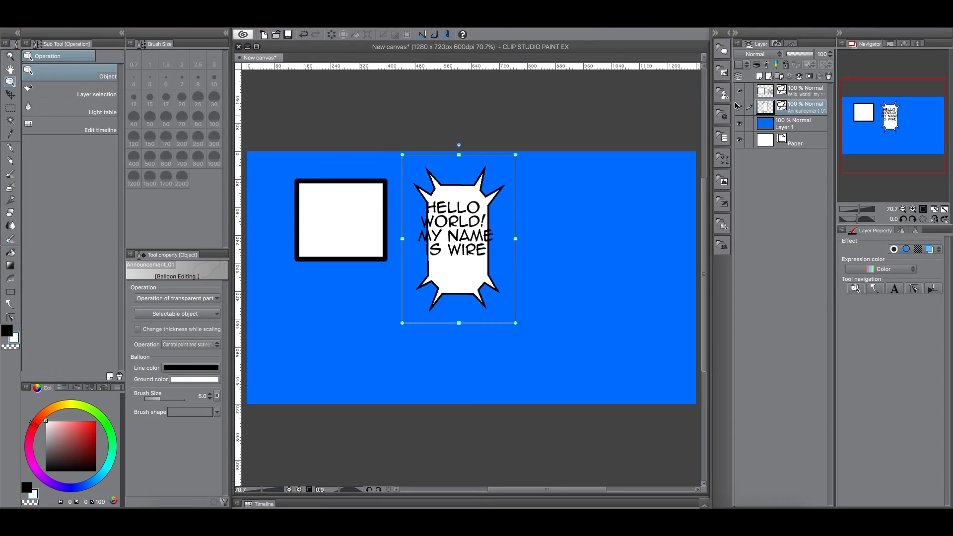
# Step: Widen and reposition the Announcement_01 balloon to surround the text, and add a straight tail pointing down from its bottom edge
pyautogui.click(793, 93)
pyautogui.click(810, 107)
pyautogui.moveTo(521, 233); pyautogui.dragTo(563, 232)
pyautogui.moveTo(526, 157); pyautogui.dragTo(493, 147)
pyautogui.moveTo(497, 147); pyautogui.dragTo(496, 146)
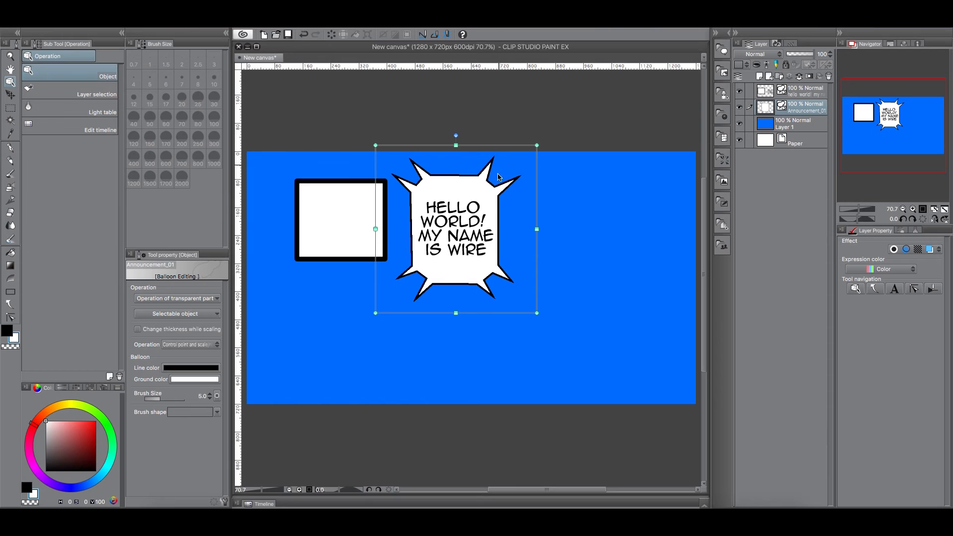
pyautogui.click(10, 303)
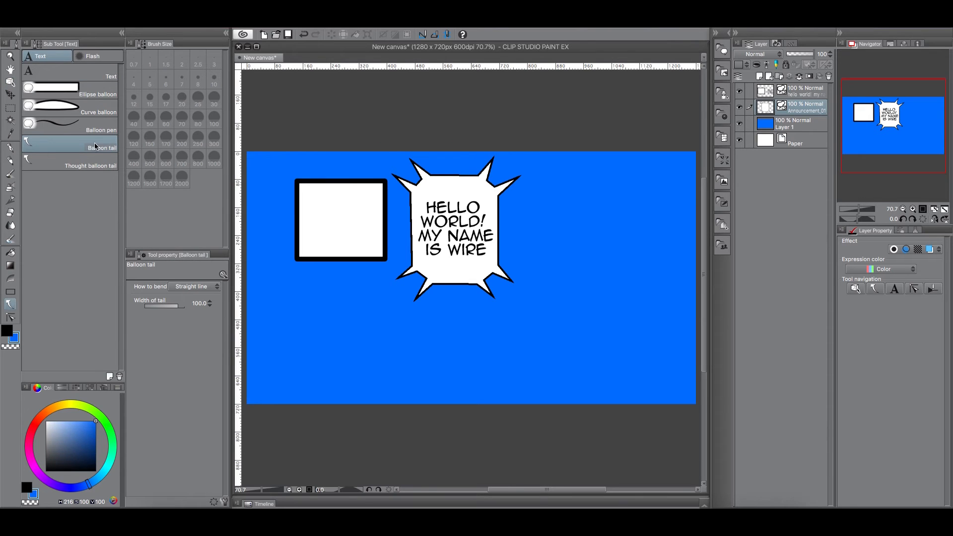
pyautogui.moveTo(456, 271); pyautogui.dragTo(492, 351)
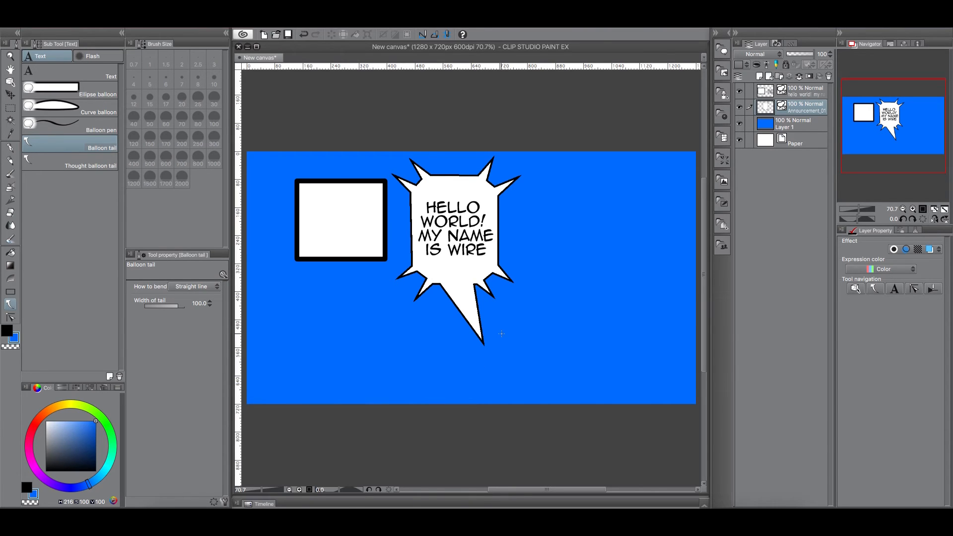
# Step: Browse the Dialog, Feeling and Narration balloon materials in the material library, including Bright - Soft Star 04_transparent, and close the library
pyautogui.click(721, 50)
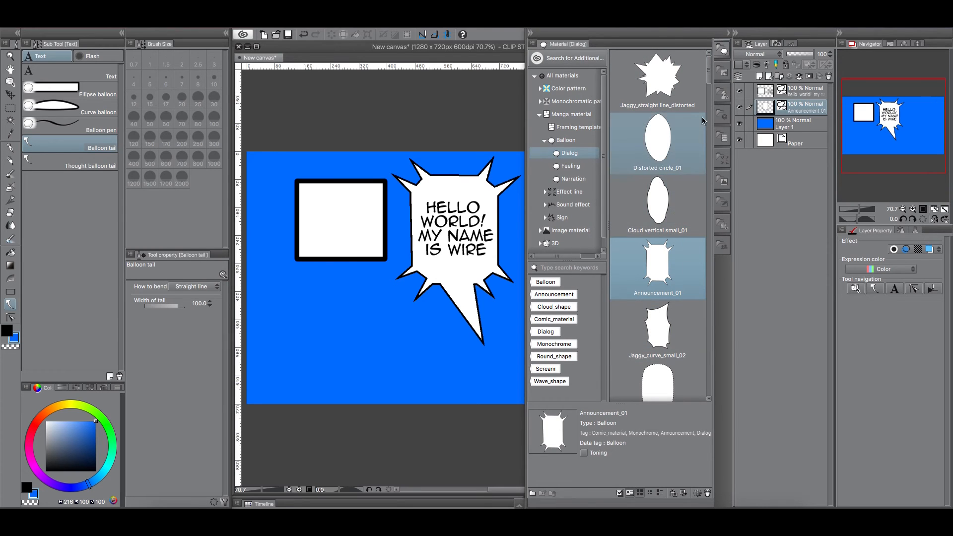
pyautogui.moveTo(708, 77); pyautogui.dragTo(708, 97)
pyautogui.click(570, 166)
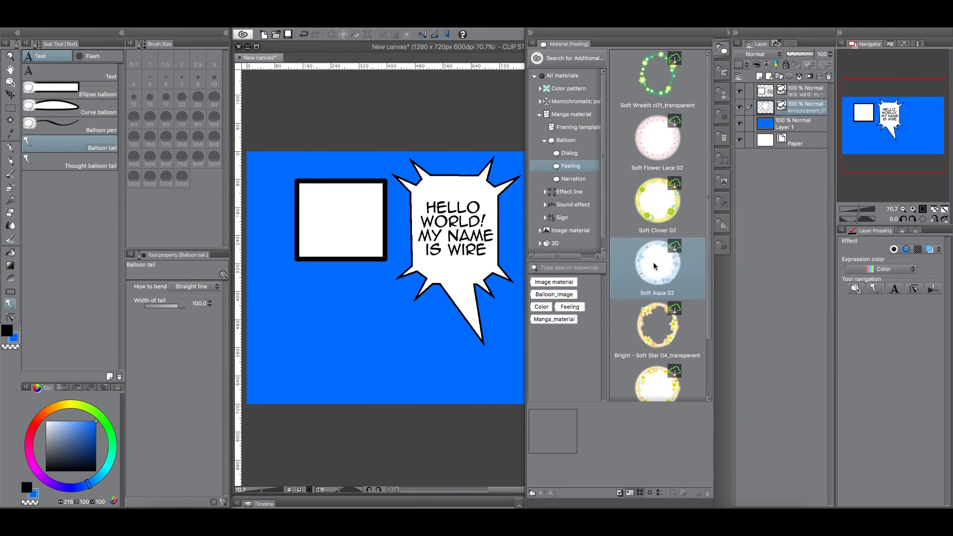
pyautogui.click(653, 322)
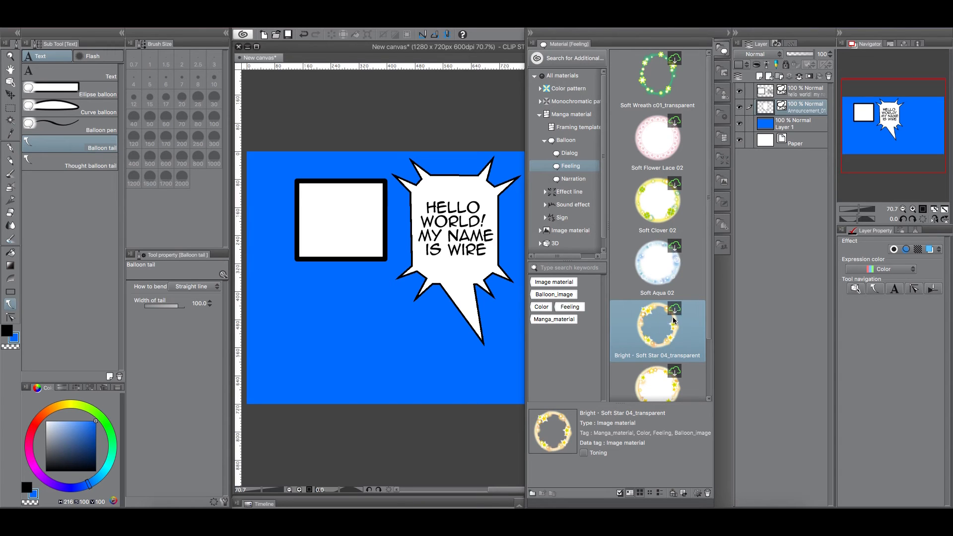
pyautogui.moveTo(708, 204)
pyautogui.mouseDown()
pyautogui.moveTo(704, 260)
pyautogui.moveTo(708, 203)
pyautogui.mouseUp()
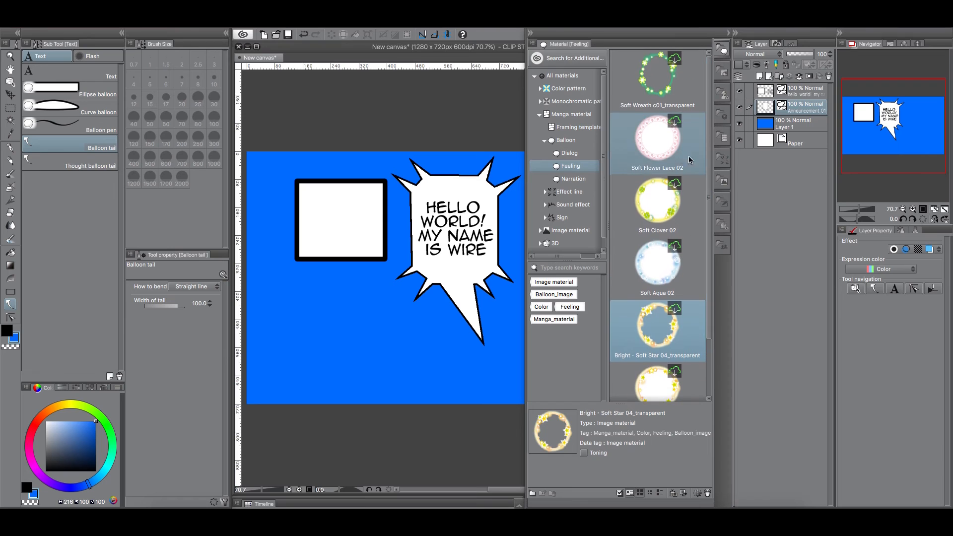
pyautogui.click(576, 179)
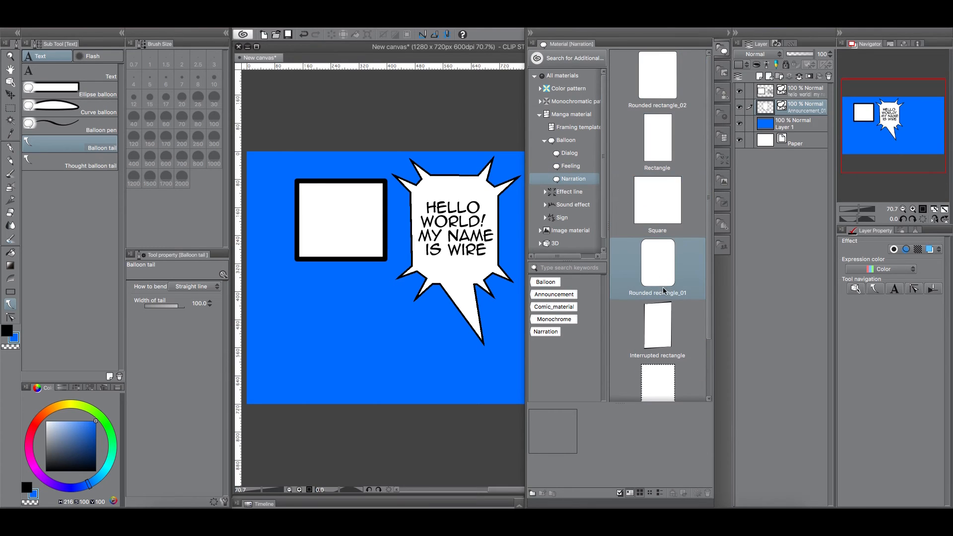
pyautogui.moveTo(708, 240); pyautogui.dragTo(708, 208)
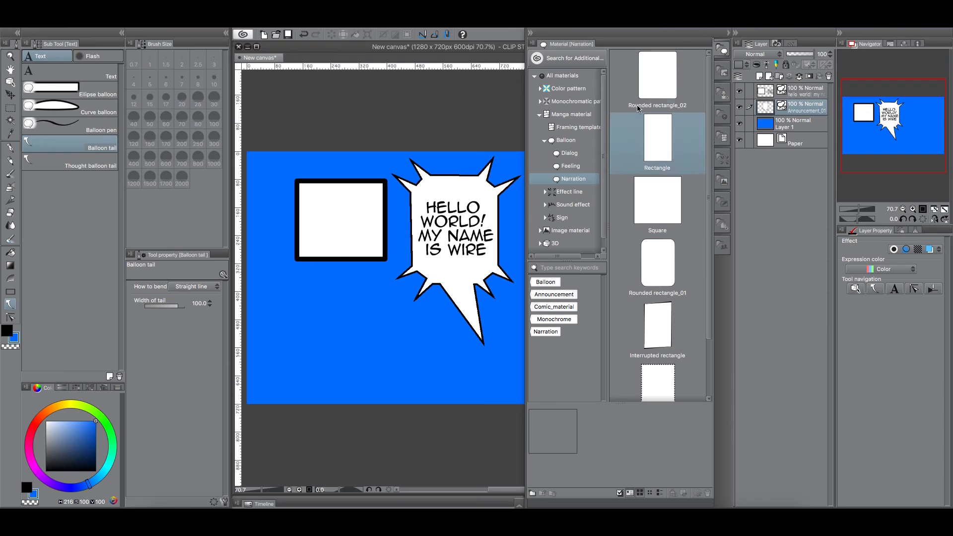
pyautogui.click(579, 154)
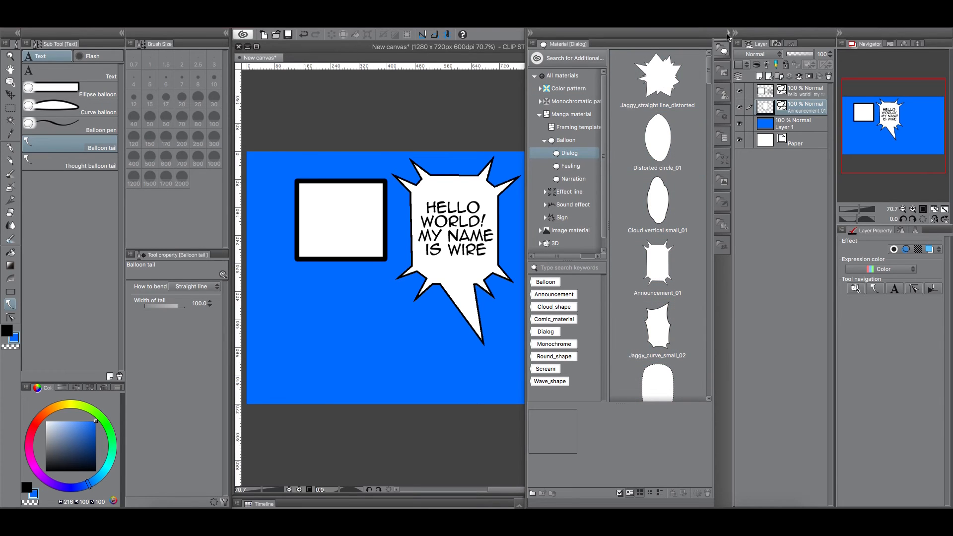
pyautogui.click(730, 33)
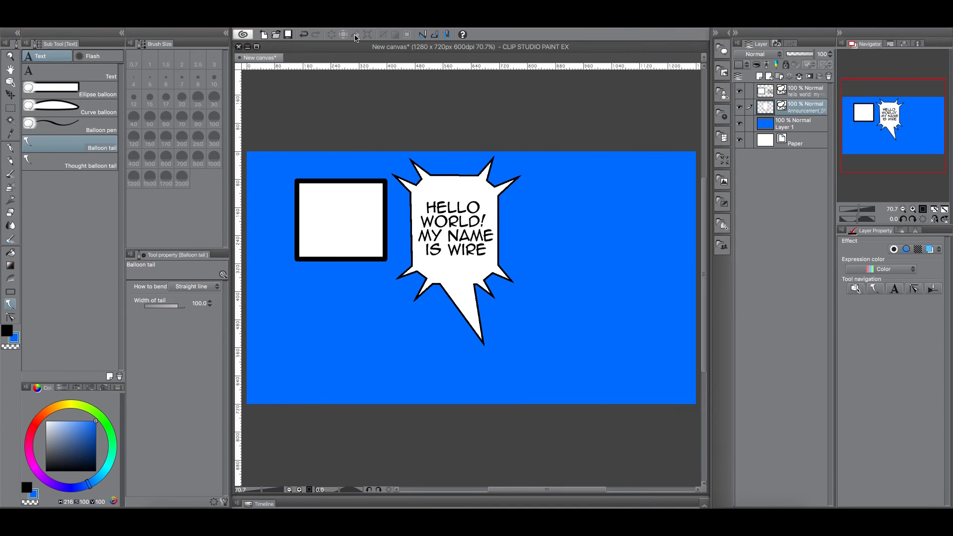
# Step: Draw a white four-sided Curve balloon with straight segments on the canvas below the rectangular balloon
pyautogui.click(101, 112)
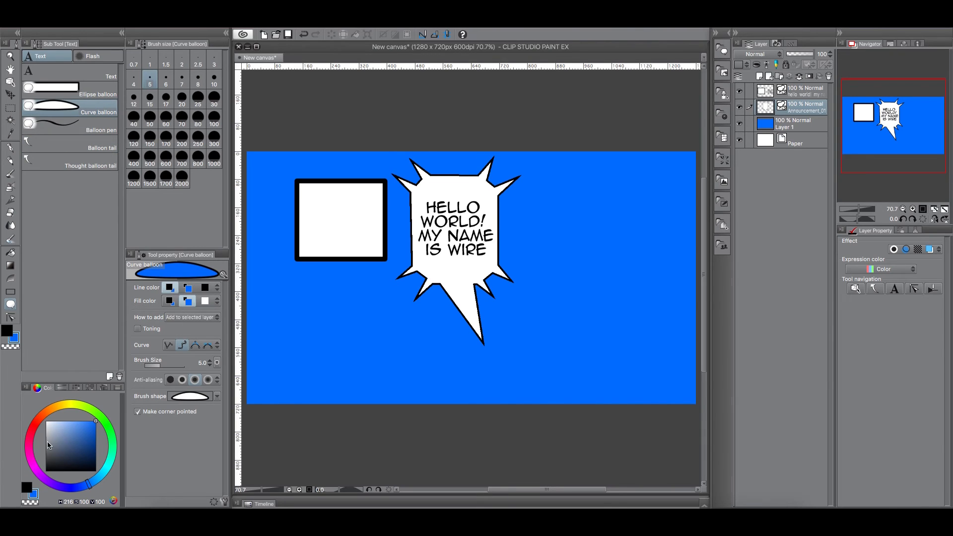
pyautogui.moveTo(56, 433); pyautogui.dragTo(40, 407)
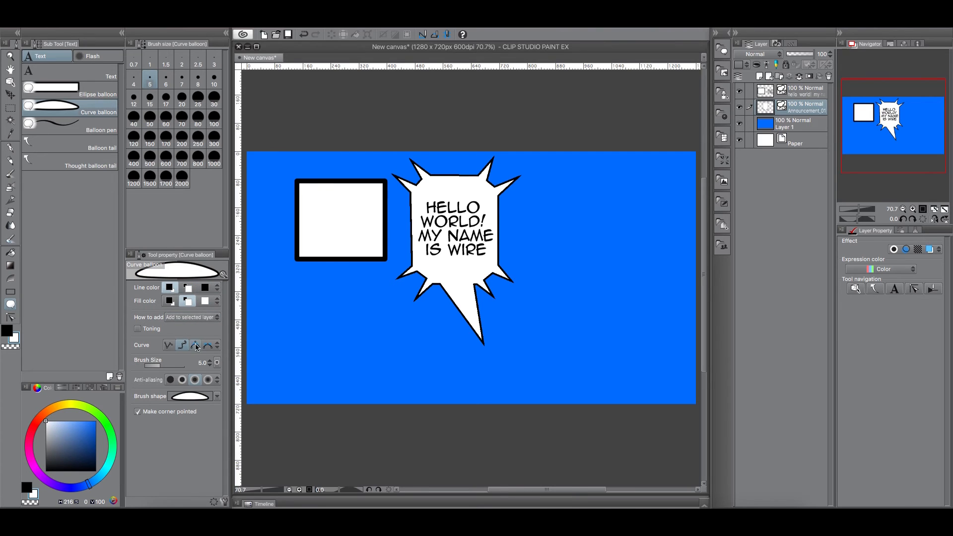
pyautogui.click(168, 347)
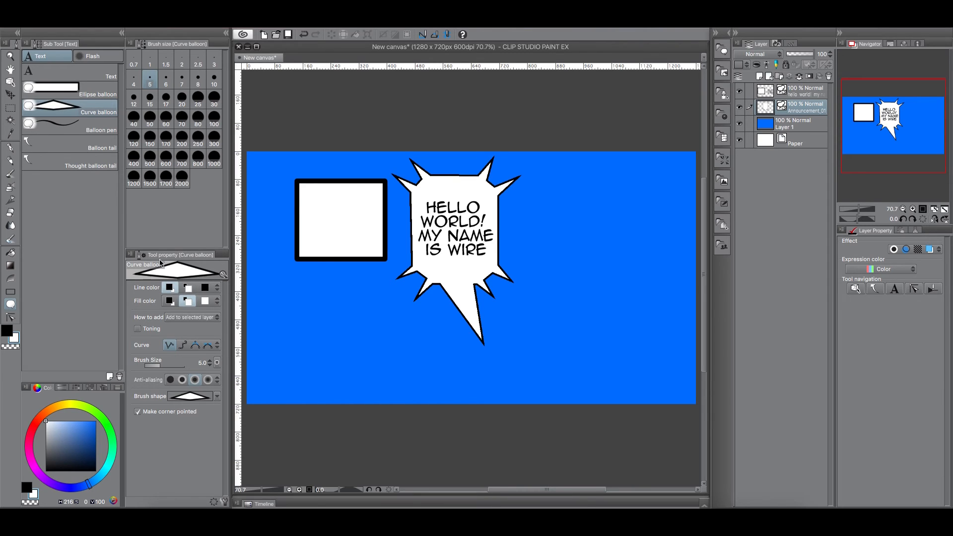
pyautogui.click(267, 328)
pyautogui.click(317, 304)
pyautogui.click(360, 342)
pyautogui.click(301, 370)
pyautogui.doubleClick(268, 338)
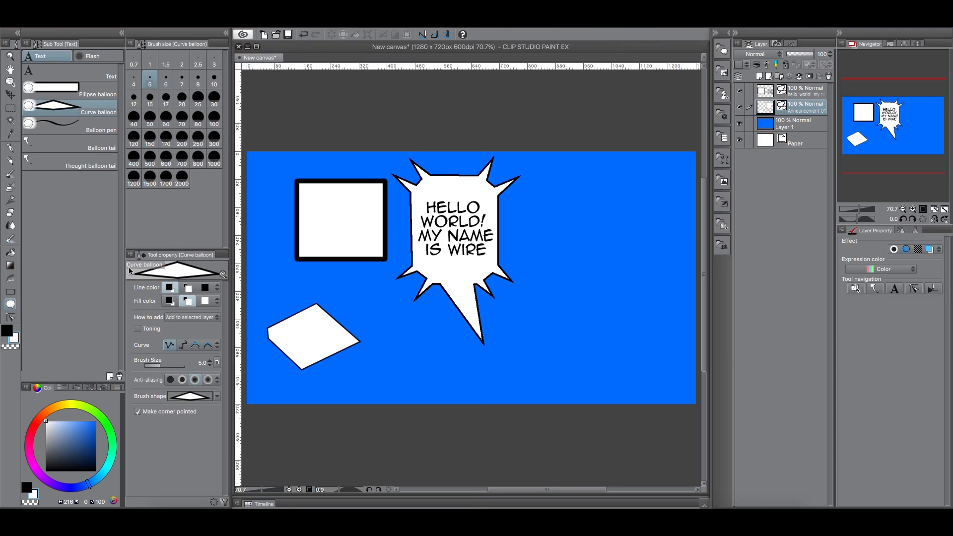
# Step: Draw a smooth bean-shaped Curve balloon with the spline curve type on the canvas to the right of the spiky balloon
pyautogui.click(182, 344)
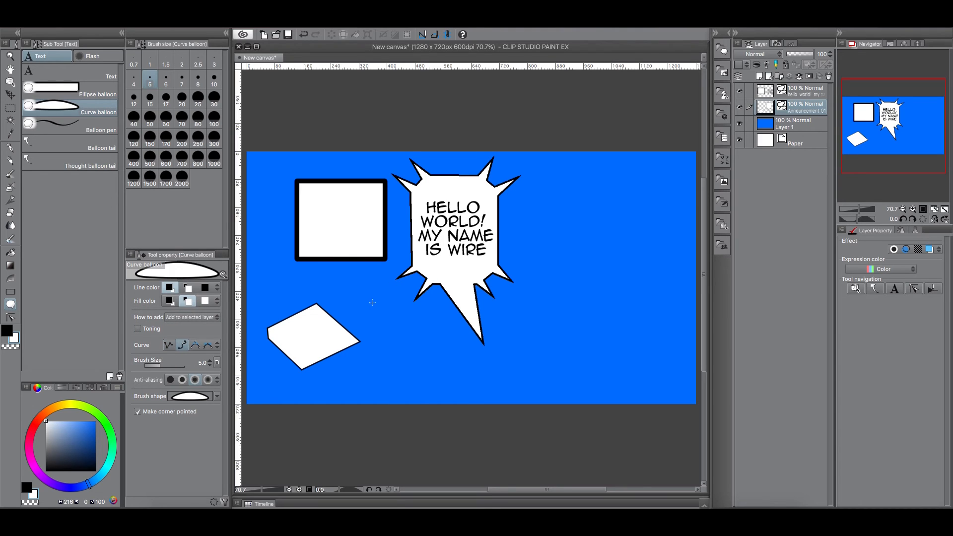
pyautogui.click(605, 204)
pyautogui.click(561, 243)
pyautogui.click(570, 297)
pyautogui.click(611, 295)
pyautogui.click(624, 288)
pyautogui.click(627, 247)
pyautogui.click(648, 216)
pyautogui.doubleClick(631, 204)
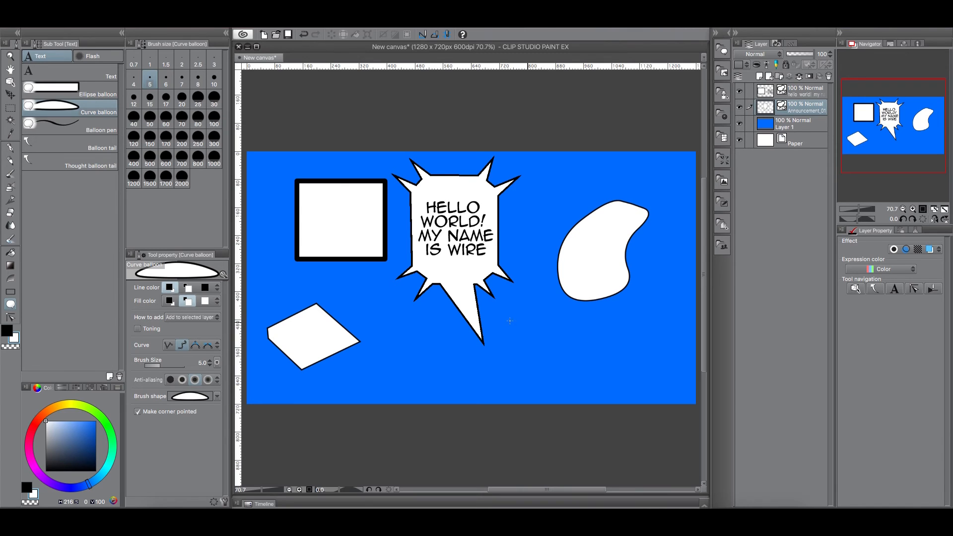
# Step: Draw a flat oval Curve balloon with quadratic Bezier curves below the bean-shaped balloon, and switch the curve type to cubic Bezier
pyautogui.click(195, 346)
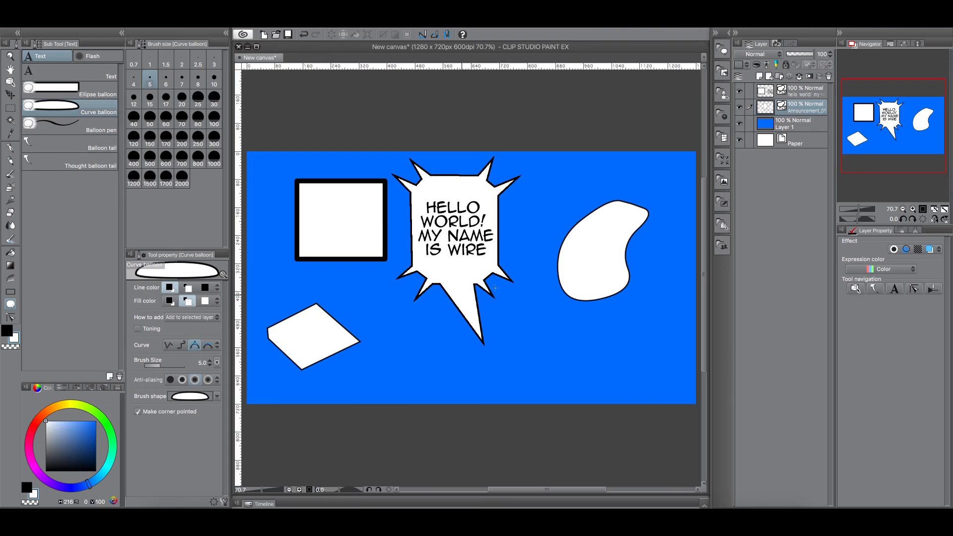
pyautogui.moveTo(558, 325); pyautogui.dragTo(513, 355)
pyautogui.click(584, 366)
pyautogui.click(629, 329)
pyautogui.click(562, 325)
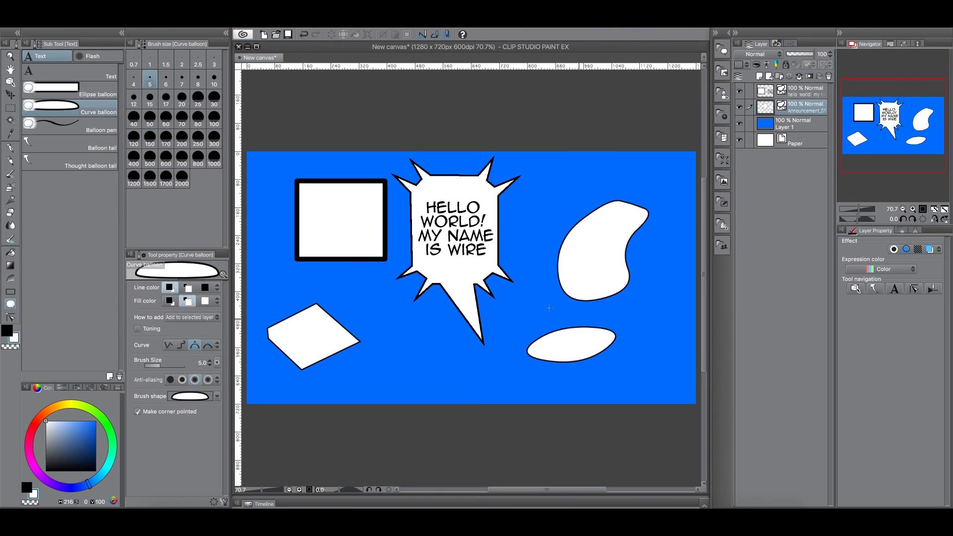
pyautogui.click(208, 345)
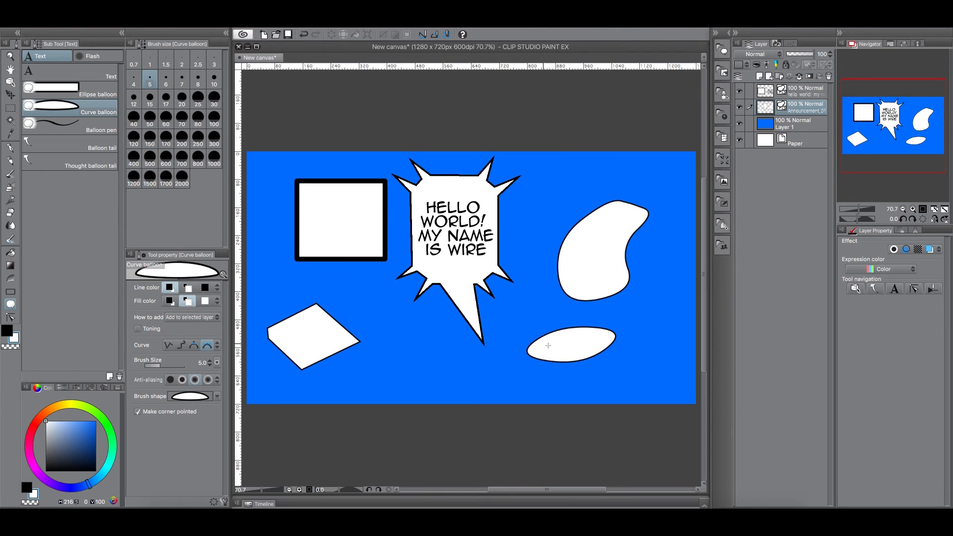
pyautogui.click(390, 371)
pyautogui.scroll(5, 347, 223)
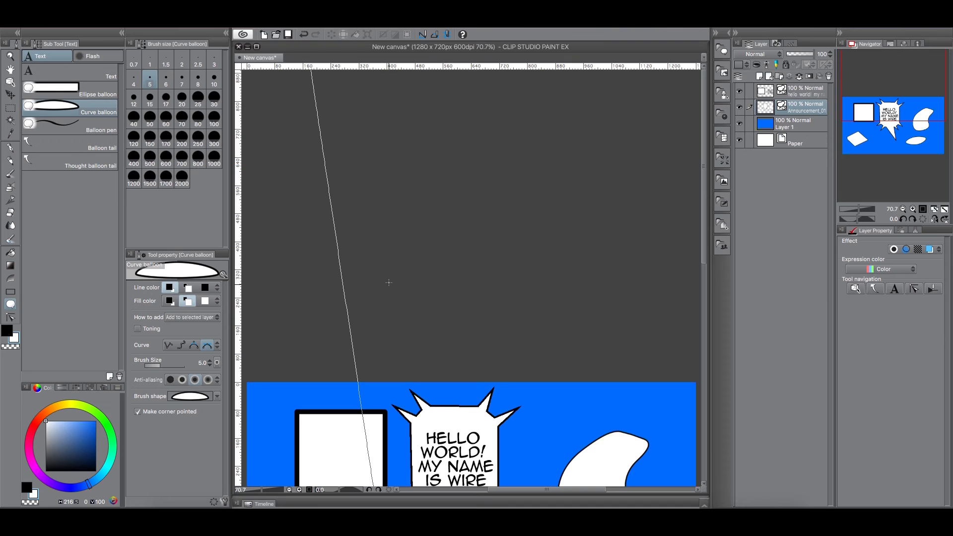
pyautogui.press('Escape')
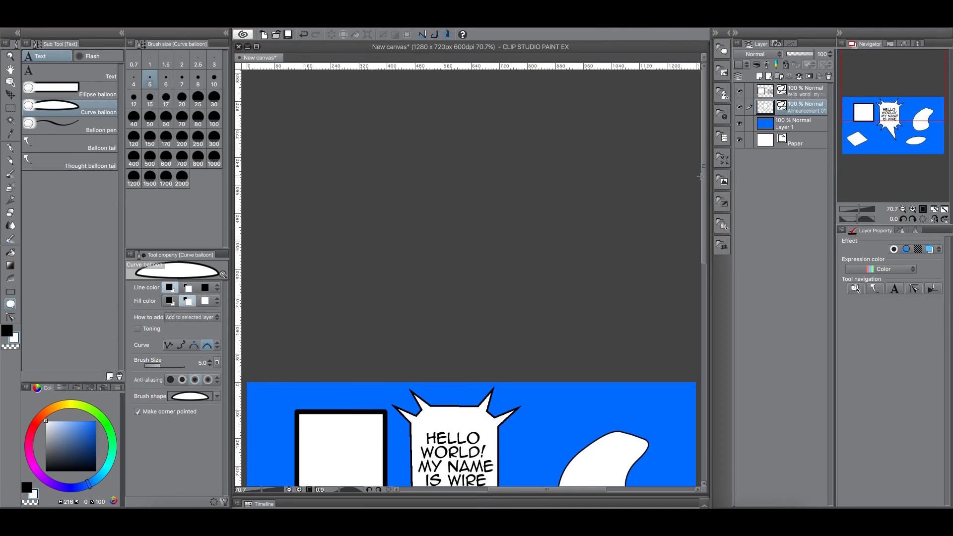
pyautogui.scroll(-5, 698, 175)
pyautogui.click(384, 370)
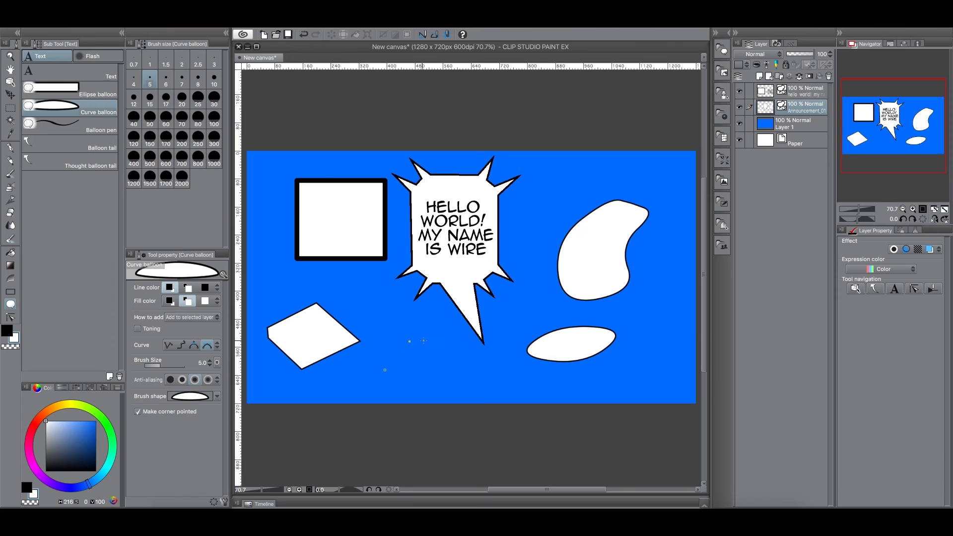
pyautogui.click(442, 351)
pyautogui.scroll(4, 354, 93)
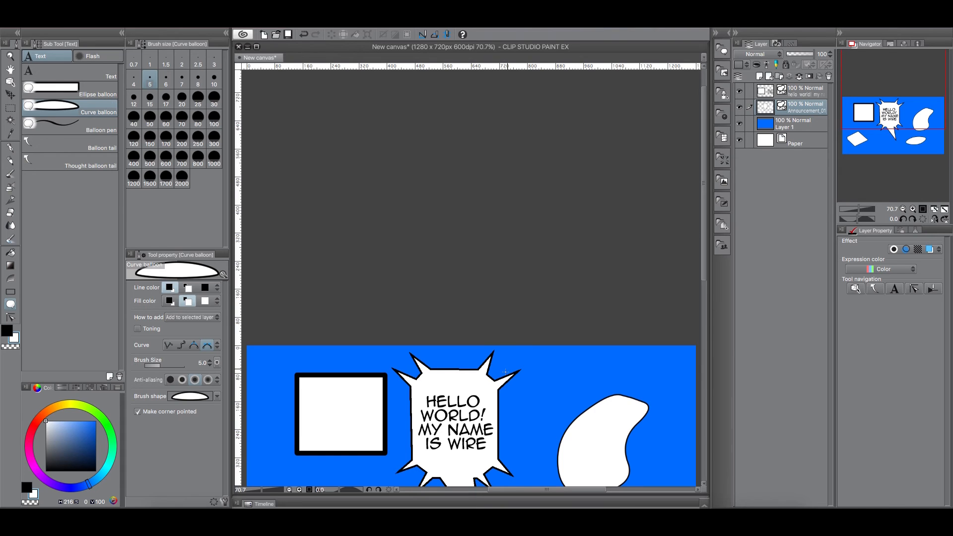
# Step: Draw two cubic Bezier Curve balloons beneath the spiky balloon: a teardrop shape and a larger pointed shape overlapping the oval balloon
pyautogui.moveTo(703, 226); pyautogui.dragTo(703, 309)
pyautogui.click(454, 389)
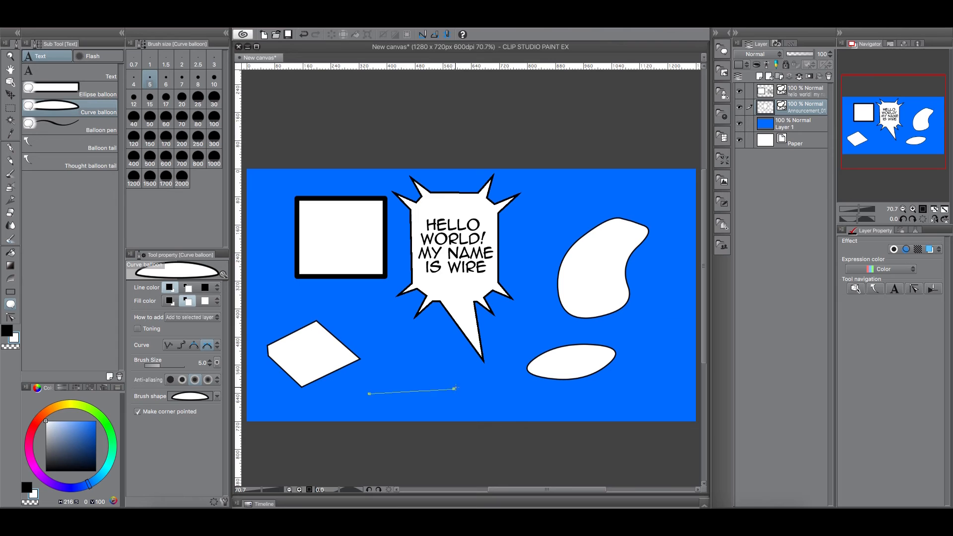
pyautogui.moveTo(408, 368); pyautogui.dragTo(355, 398)
pyautogui.click(371, 395)
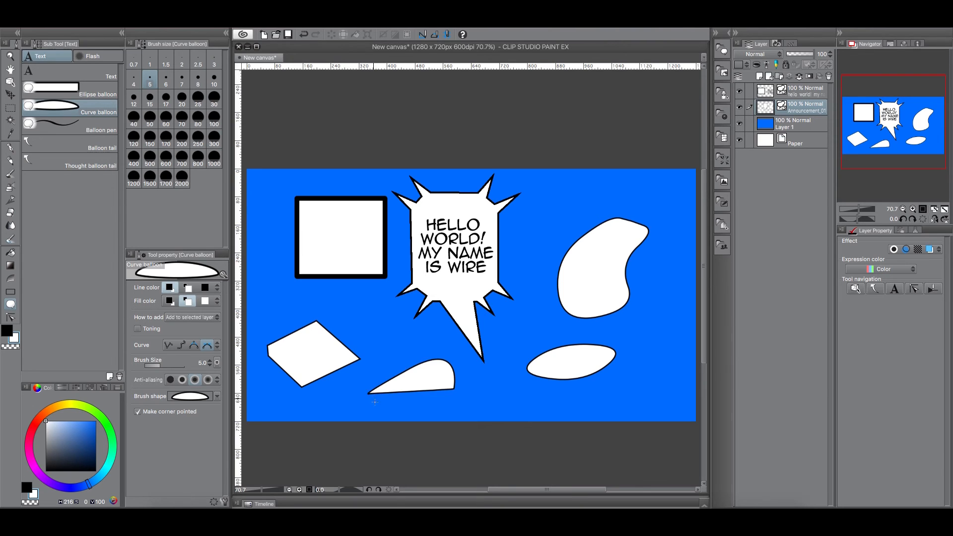
pyautogui.click(503, 362)
pyautogui.moveTo(475, 399); pyautogui.dragTo(553, 394)
pyautogui.moveTo(543, 362); pyautogui.dragTo(519, 337)
pyautogui.click(505, 362)
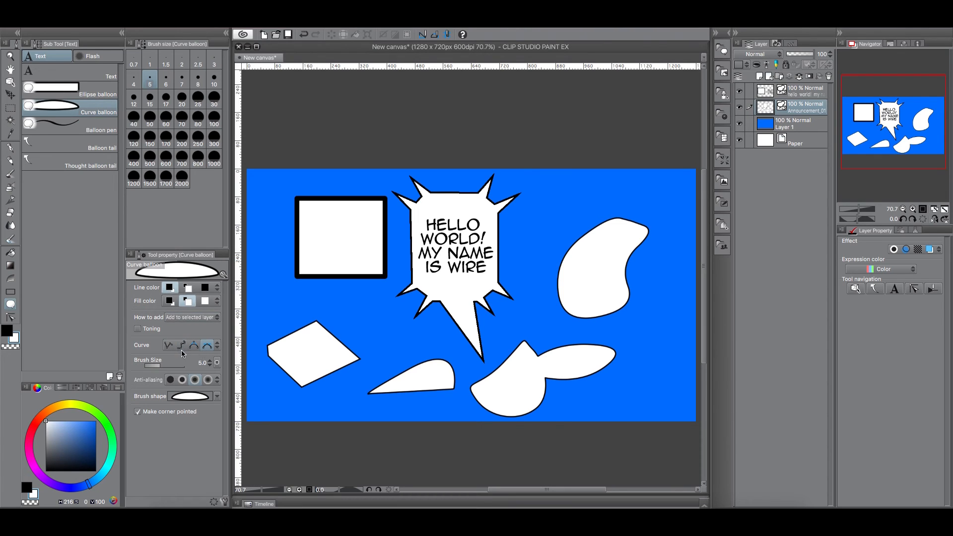
# Step: Draw a freehand balloon above the bean shape with the Balloon pen, and freehand extensions on the bean, oval and rectangular balloons
pyautogui.click(102, 127)
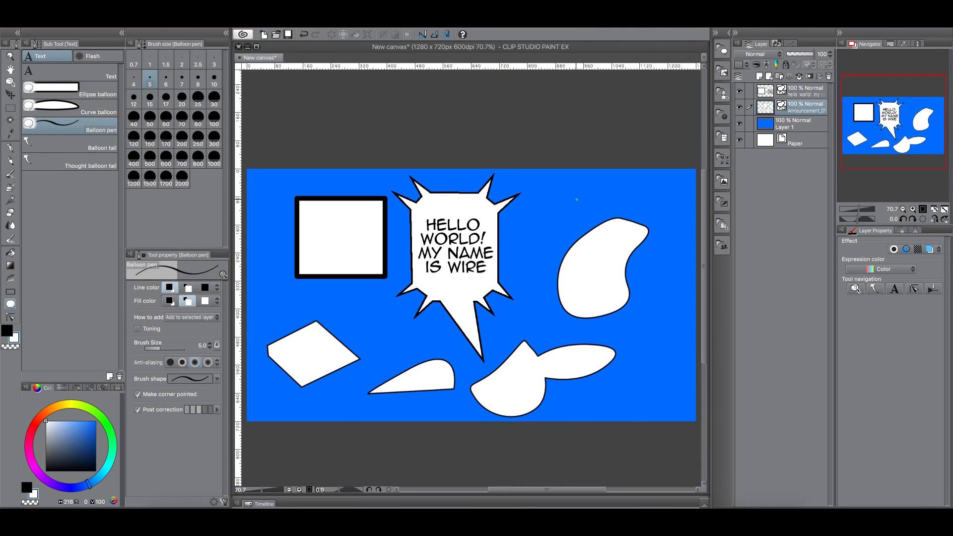
pyautogui.moveTo(549, 208)
pyautogui.mouseDown()
pyautogui.moveTo(539, 230)
pyautogui.moveTo(608, 205)
pyautogui.moveTo(583, 202)
pyautogui.moveTo(601, 187)
pyautogui.mouseUp()
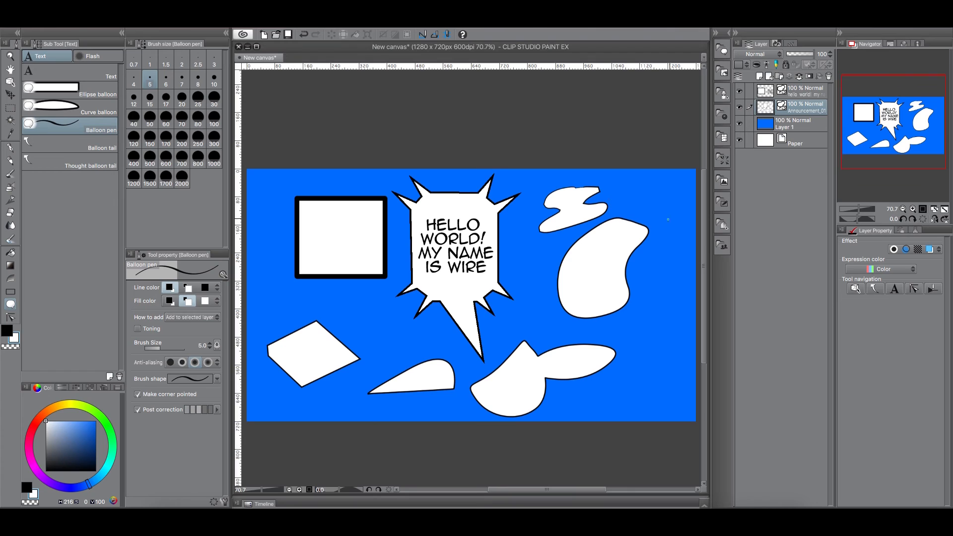
pyautogui.moveTo(626, 270)
pyautogui.mouseDown()
pyautogui.moveTo(655, 333)
pyautogui.moveTo(678, 287)
pyautogui.mouseUp()
pyautogui.moveTo(556, 357)
pyautogui.mouseDown()
pyautogui.moveTo(552, 323)
pyautogui.moveTo(571, 318)
pyautogui.moveTo(567, 346)
pyautogui.mouseUp()
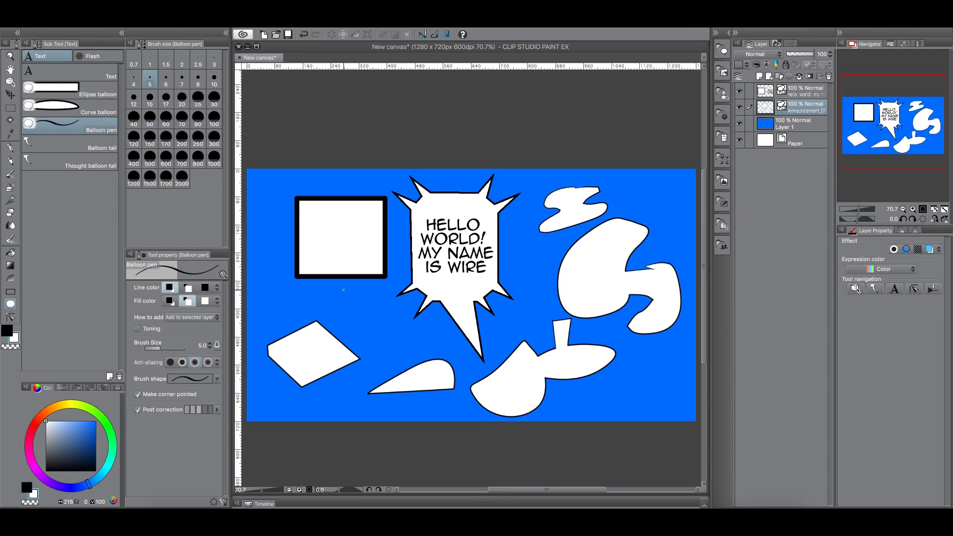
pyautogui.moveTo(346, 252)
pyautogui.mouseDown()
pyautogui.moveTo(344, 312)
pyautogui.moveTo(376, 262)
pyautogui.mouseUp()
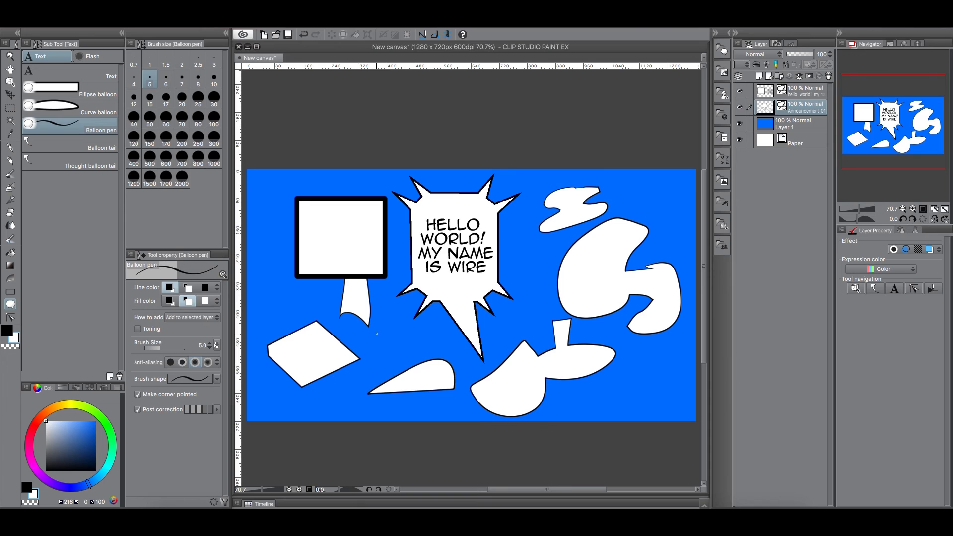
# Step: Toggle the visibility of the text layer and the Announcement_01 layer to examine which balloons each layer holds
pyautogui.click(739, 92)
pyautogui.click(740, 92)
pyautogui.click(739, 92)
pyautogui.click(740, 93)
pyautogui.click(741, 108)
pyautogui.click(740, 107)
pyautogui.click(740, 108)
pyautogui.click(741, 107)
# Step: Create a new 1280 × 720 px canvas at 600 dpi and fill Layer 1 with blue (H 216, S 100, V 100)
pyautogui.click(265, 36)
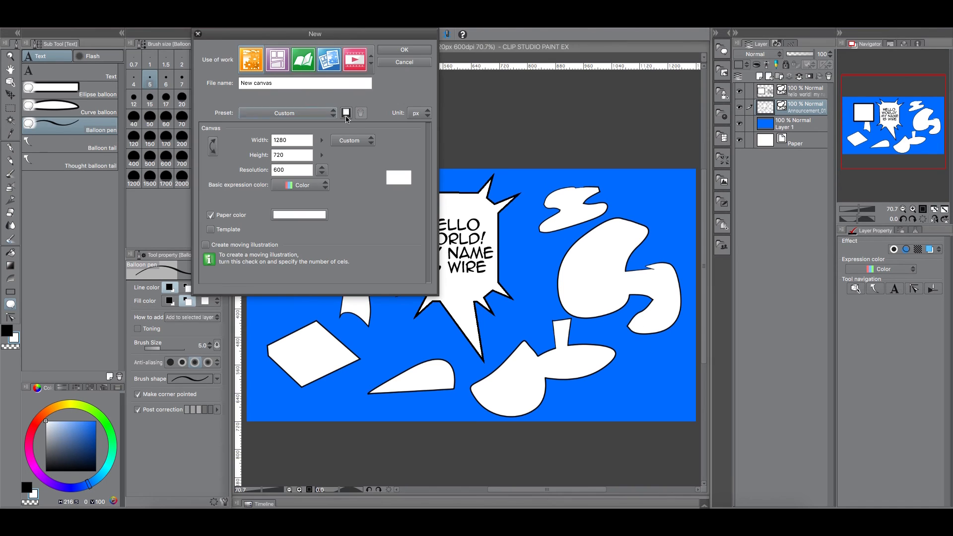
pyautogui.click(412, 48)
pyautogui.moveTo(94, 422); pyautogui.dragTo(105, 407)
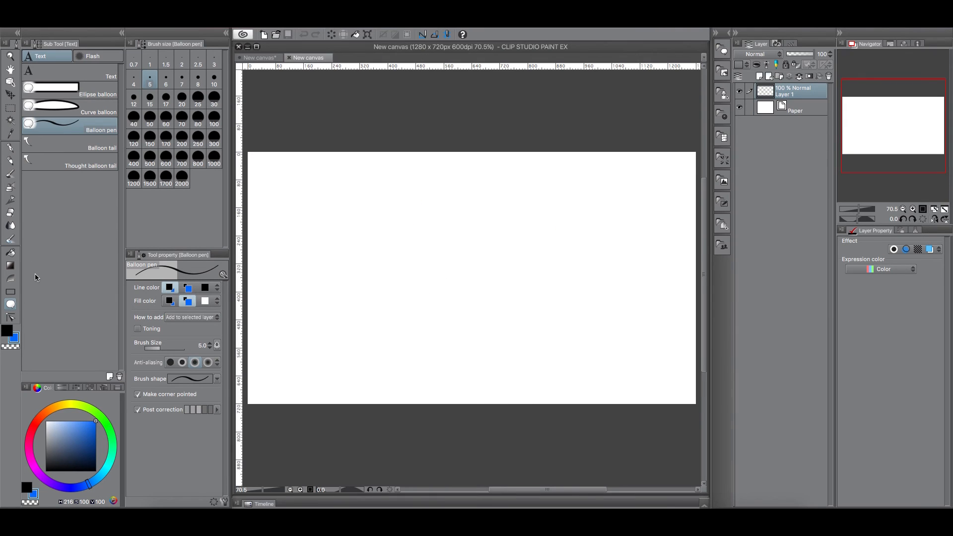
pyautogui.click(16, 254)
pyautogui.click(425, 251)
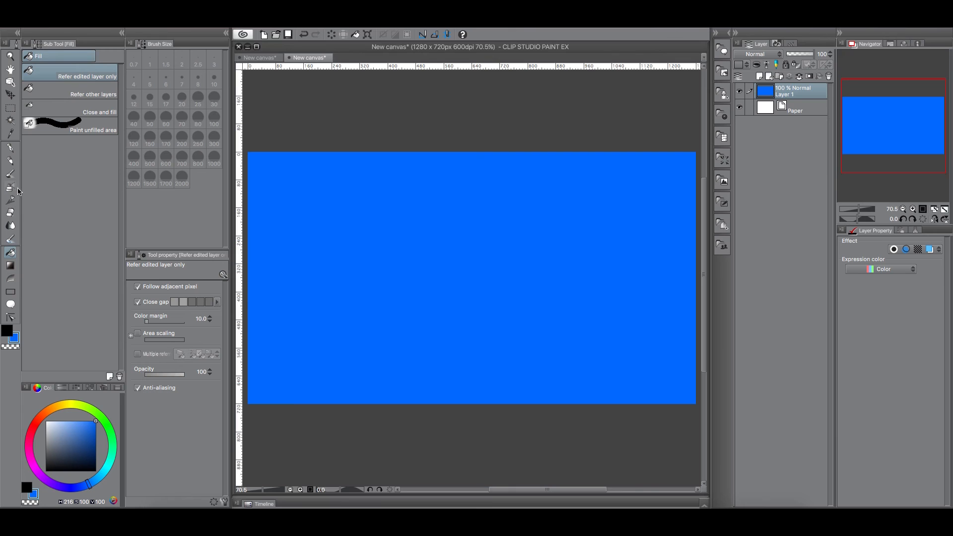
# Step: Choose the Curve balloon sub tool with the quadratic Bezier curve type
pyautogui.click(11, 304)
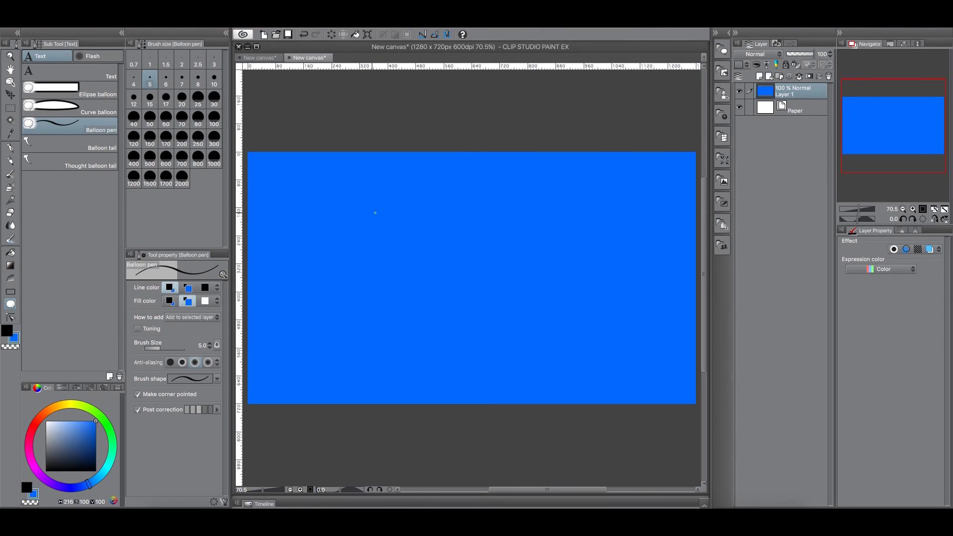
pyautogui.click(87, 107)
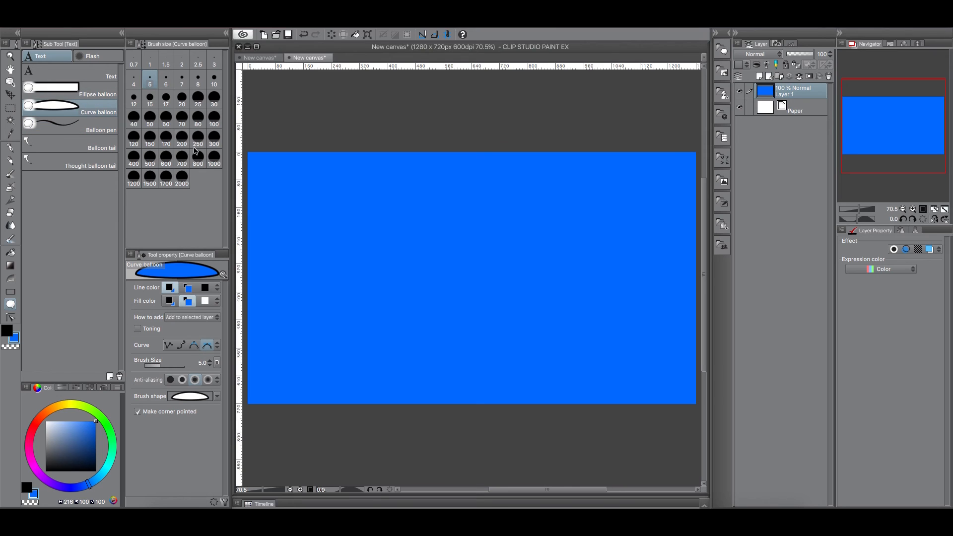
pyautogui.click(194, 347)
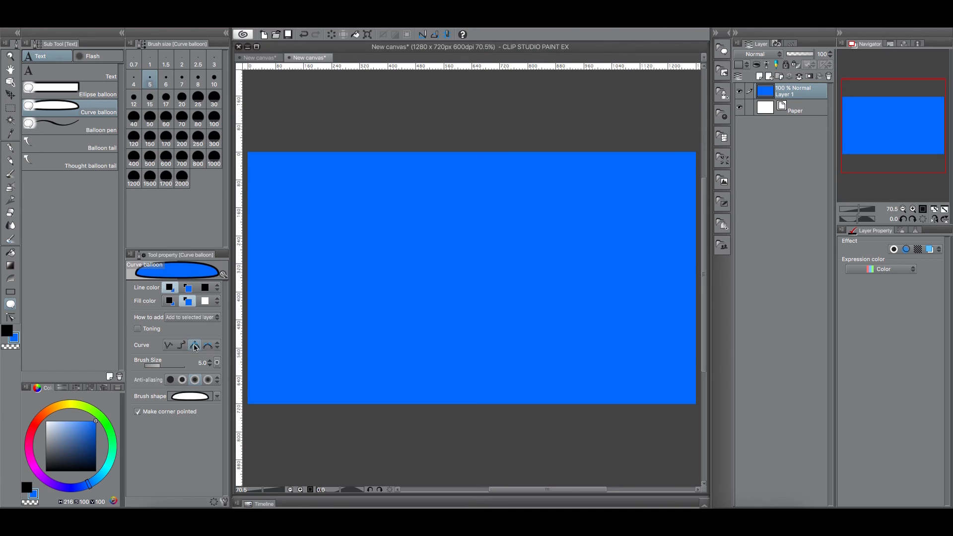
pyautogui.moveTo(336, 167)
pyautogui.mouseDown()
pyautogui.moveTo(400, 243)
pyautogui.moveTo(372, 282)
pyautogui.moveTo(335, 289)
pyautogui.moveTo(298, 270)
pyautogui.mouseUp()
pyautogui.click(380, 305)
pyautogui.click(428, 247)
pyautogui.click(339, 167)
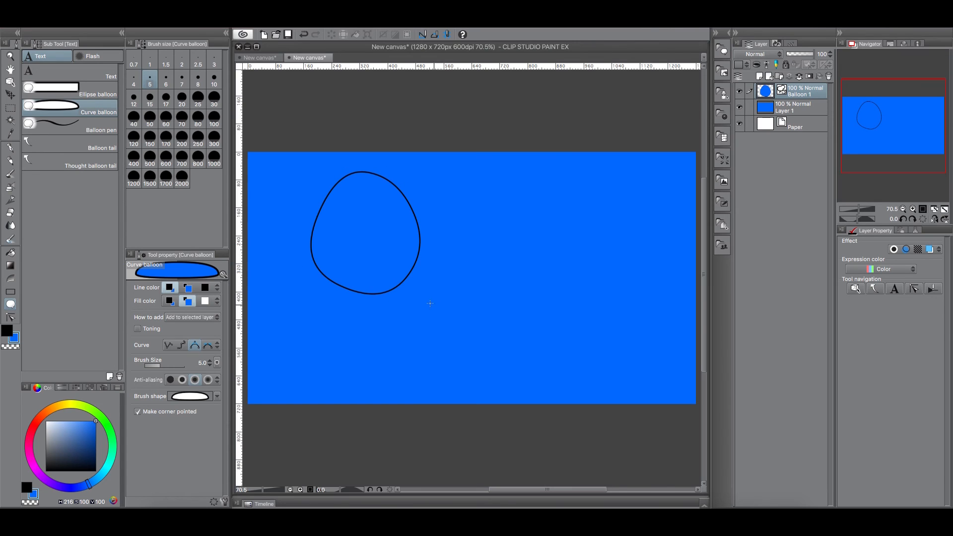
pyautogui.click(303, 34)
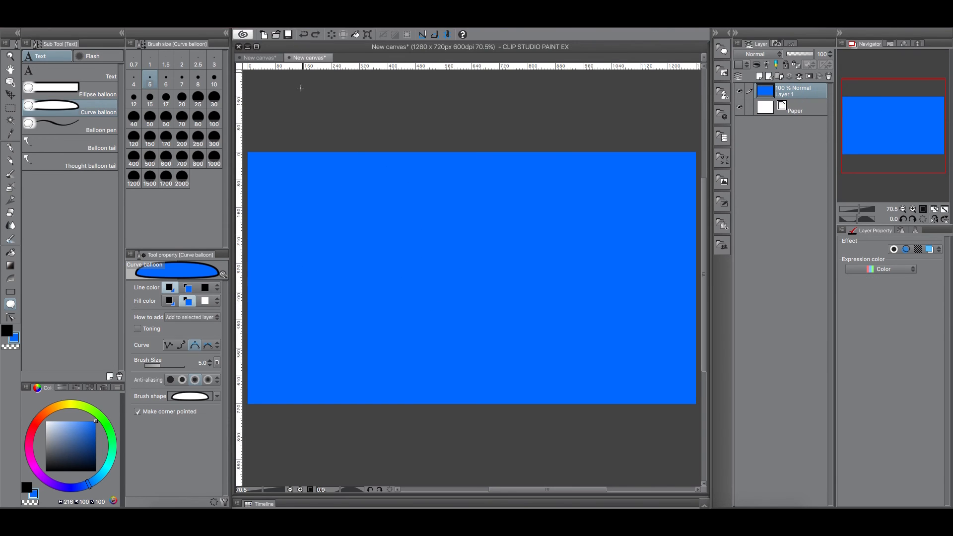
# Step: Set the sub color to white and draw a teardrop-shaped spline Curve balloon in the left part of the canvas
pyautogui.moveTo(63, 421); pyautogui.dragTo(46, 420)
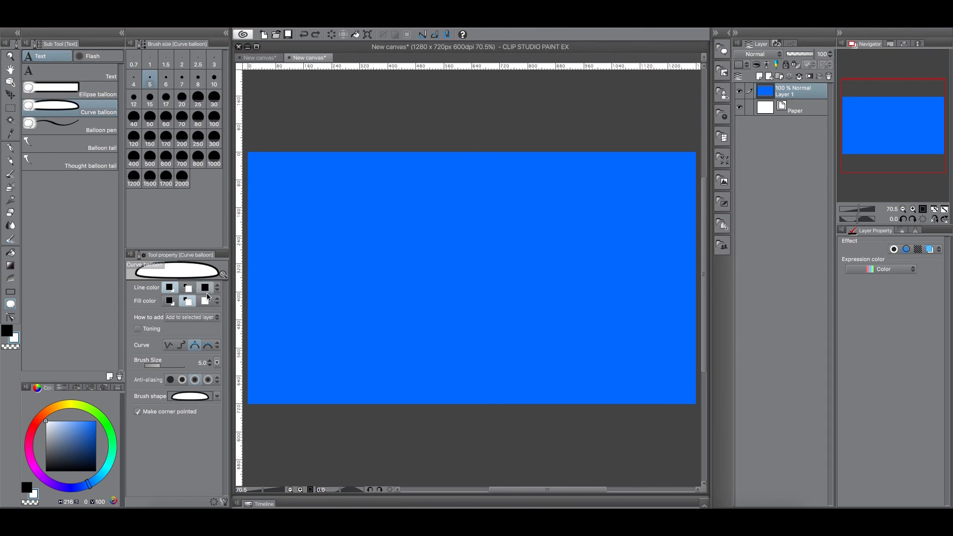
pyautogui.click(170, 345)
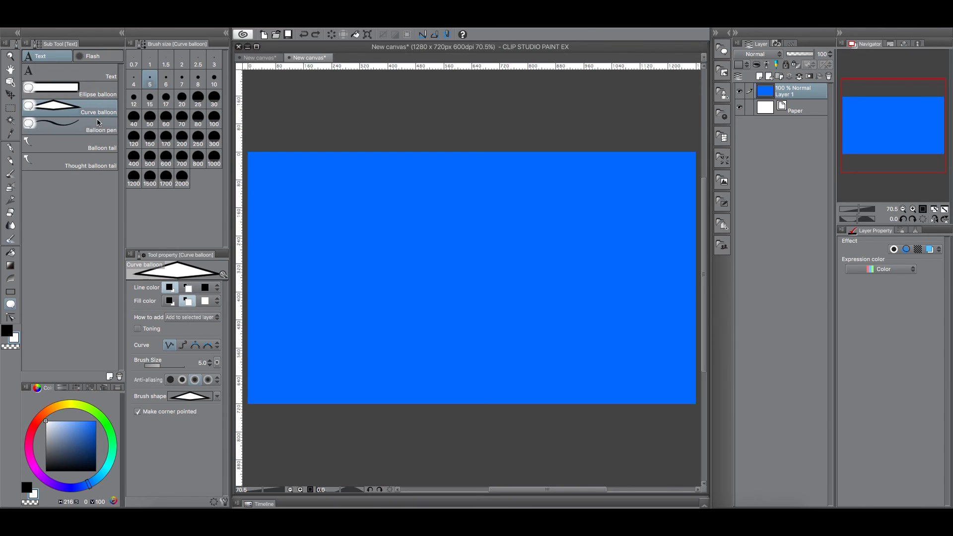
pyautogui.click(183, 345)
pyautogui.click(345, 182)
pyautogui.click(394, 253)
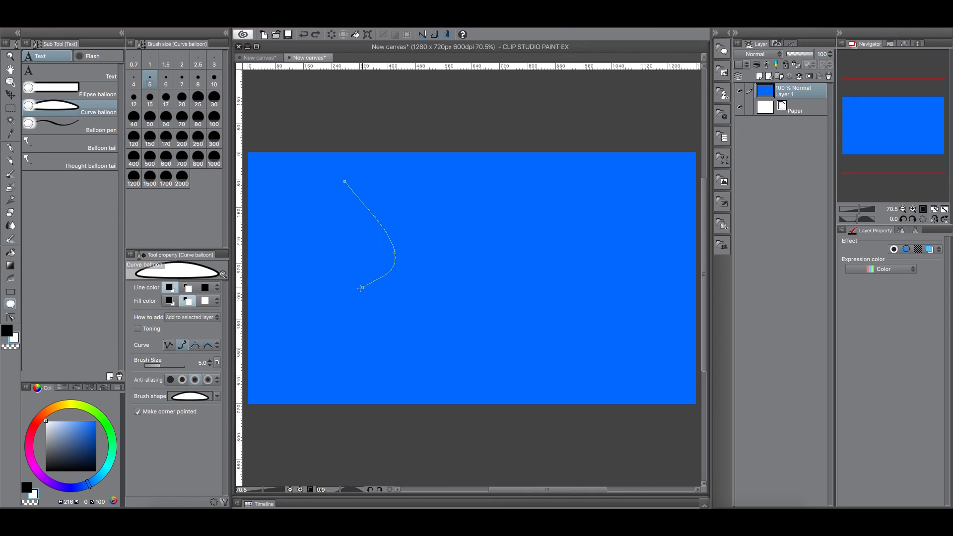
pyautogui.click(342, 296)
pyautogui.click(297, 262)
pyautogui.click(312, 197)
pyautogui.click(344, 182)
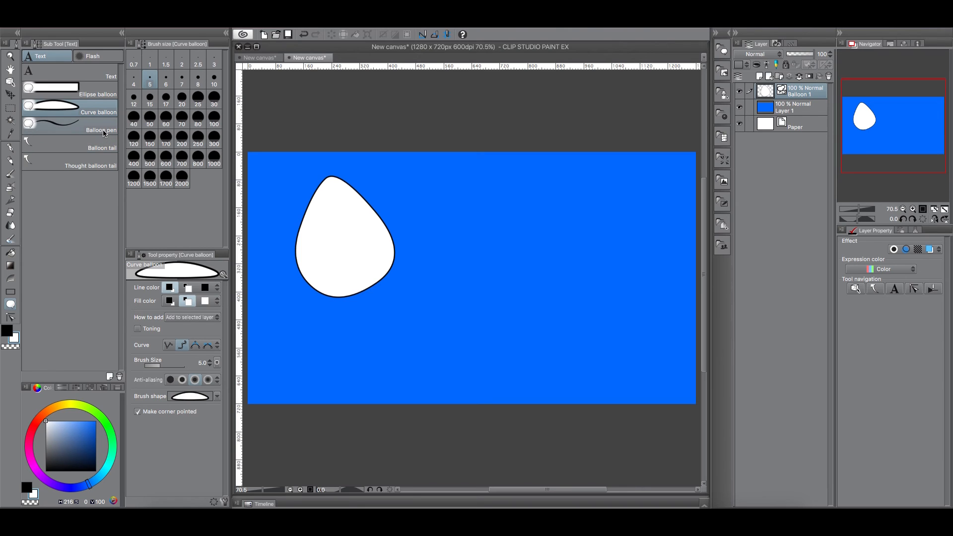
# Step: Draw an upright oval Ellipse balloon beside the teardrop, and another to its right with brush size 10
pyautogui.click(105, 88)
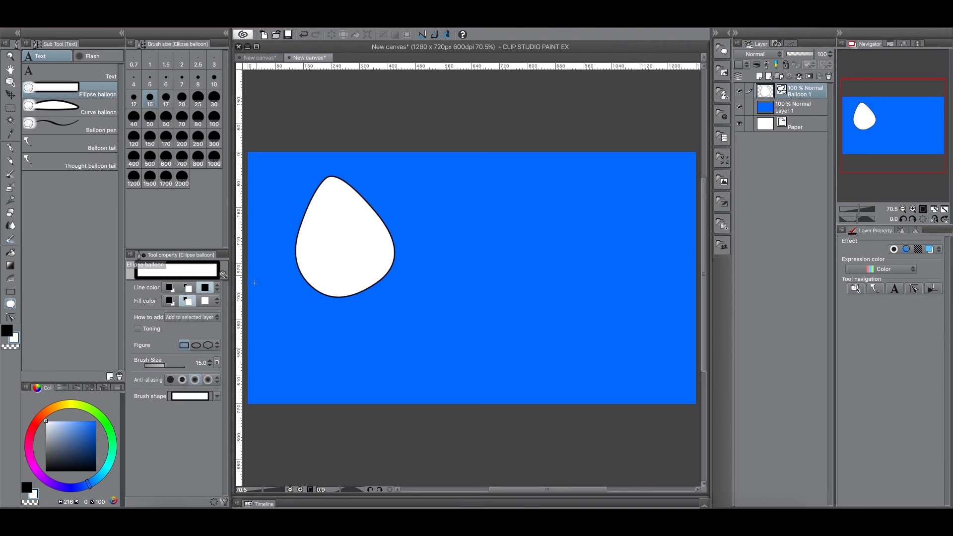
pyautogui.click(197, 346)
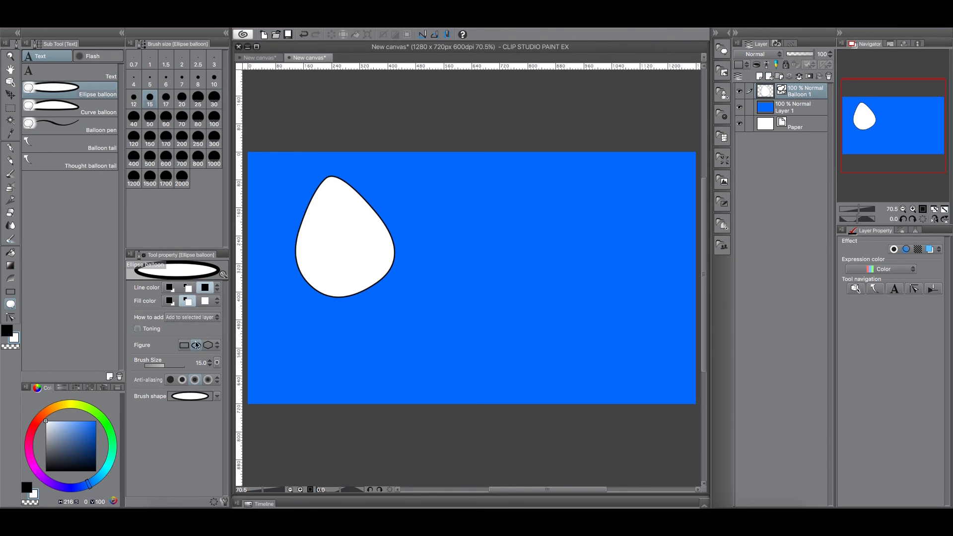
pyautogui.moveTo(432, 177); pyautogui.dragTo(522, 292)
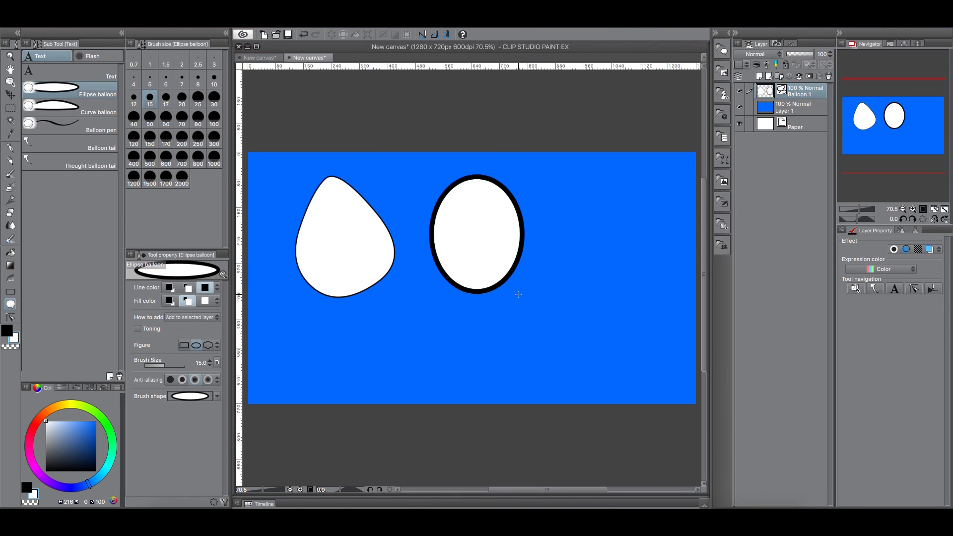
pyautogui.click(208, 362)
pyautogui.write('10')
pyautogui.press('Return')
pyautogui.moveTo(561, 182); pyautogui.dragTo(660, 296)
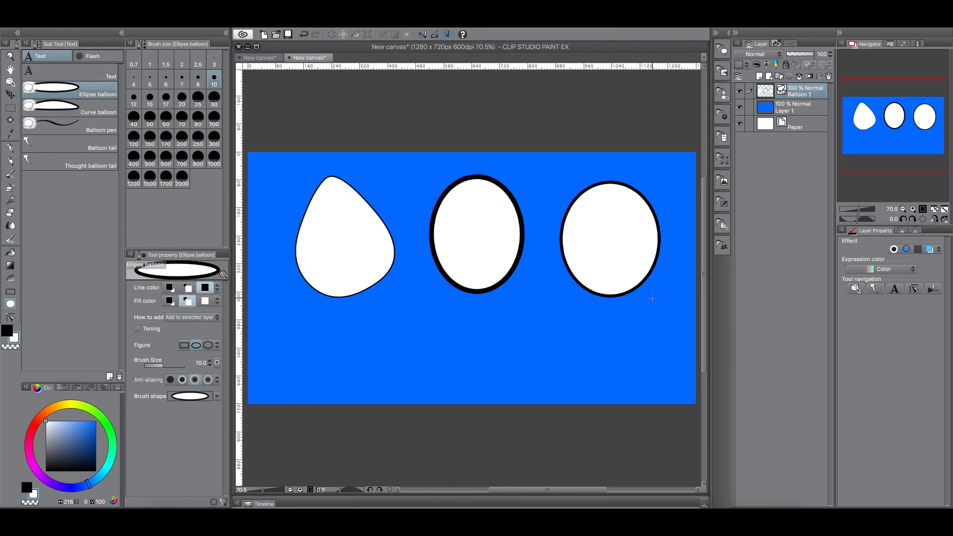
# Step: Add a straight balloon tail with a width of 50 to the rightmost oval balloon, pointing down to the left
pyautogui.click(102, 145)
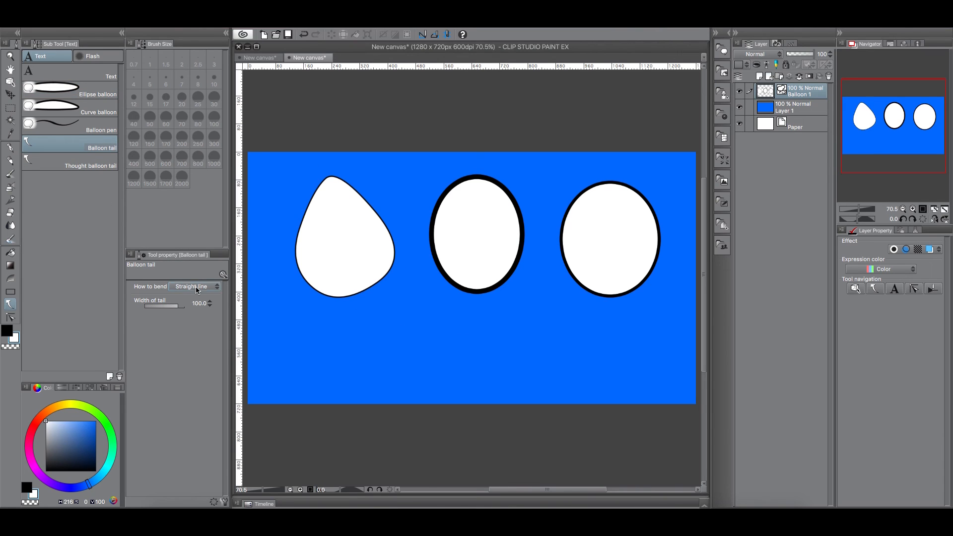
pyautogui.moveTo(585, 280); pyautogui.dragTo(526, 338)
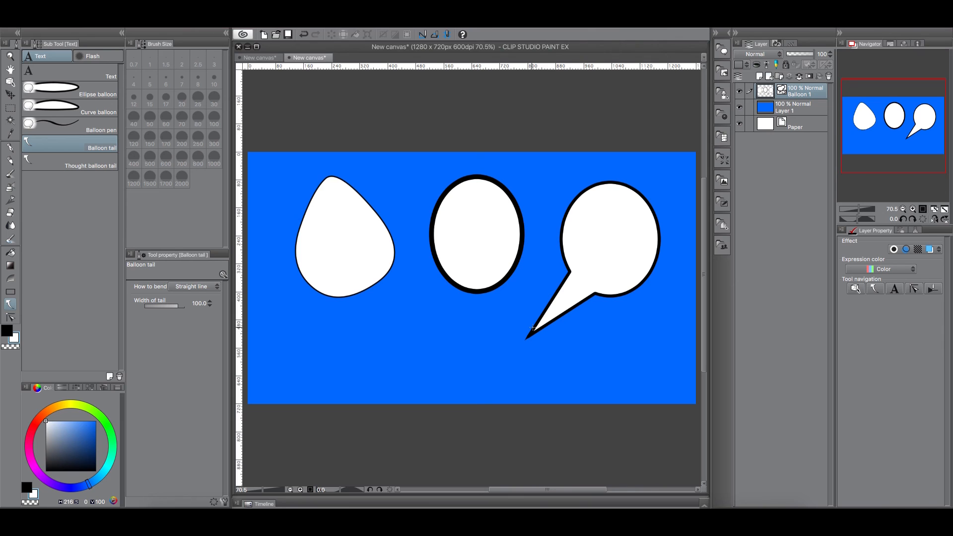
pyautogui.click(303, 34)
pyautogui.click(199, 304)
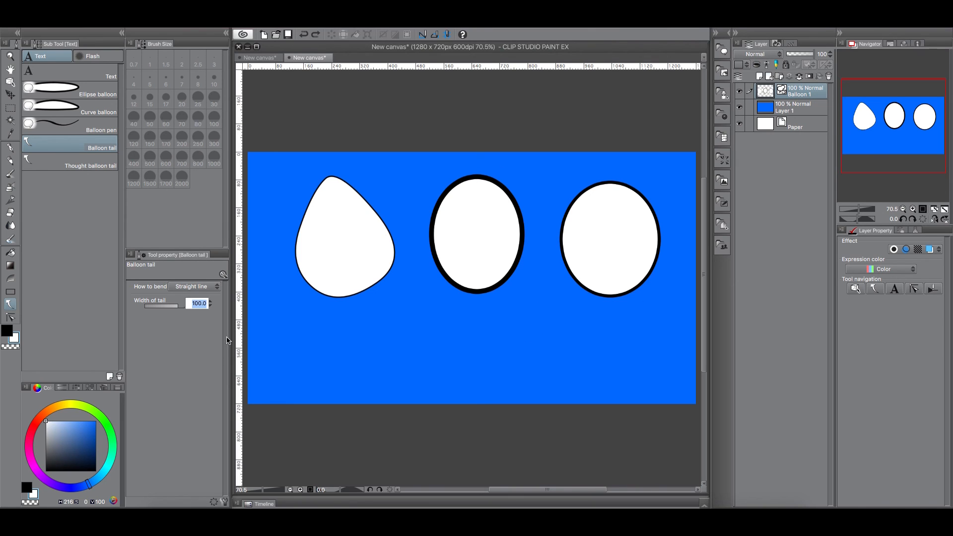
pyautogui.write('50')
pyautogui.press('Return')
pyautogui.moveTo(575, 287); pyautogui.dragTo(518, 351)
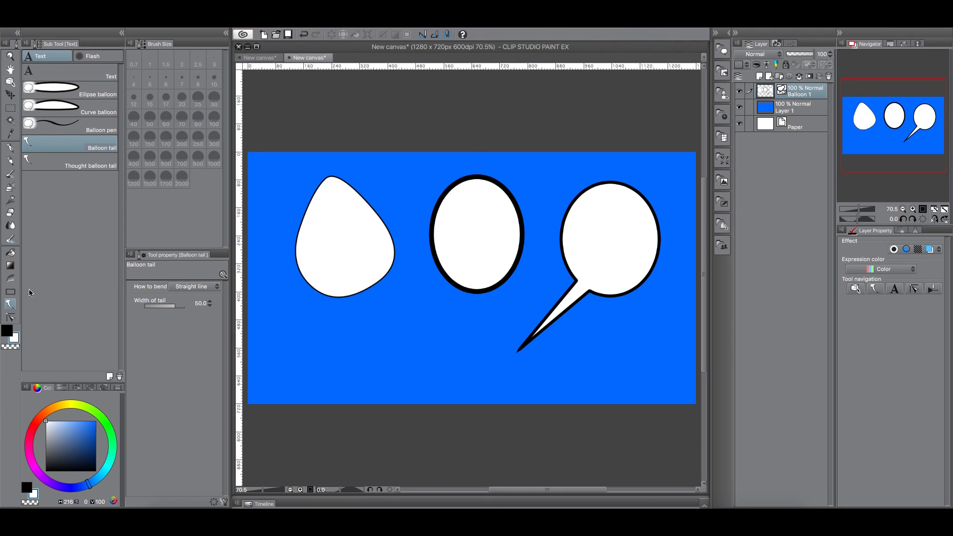
# Step: Set the font of the Text tool to Anime Ace 2.0 BB Regular
pyautogui.click(84, 72)
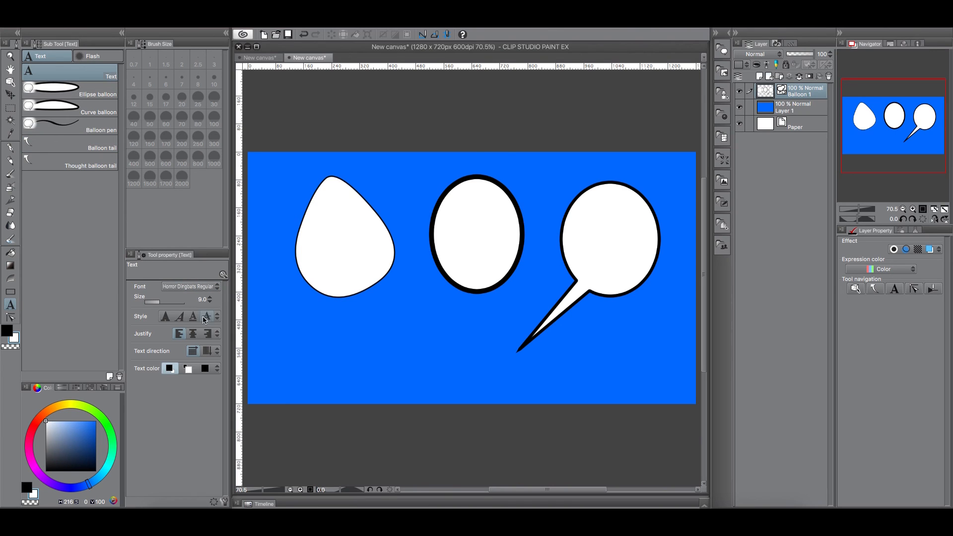
pyautogui.click(191, 287)
pyautogui.moveTo(215, 354); pyautogui.dragTo(214, 298)
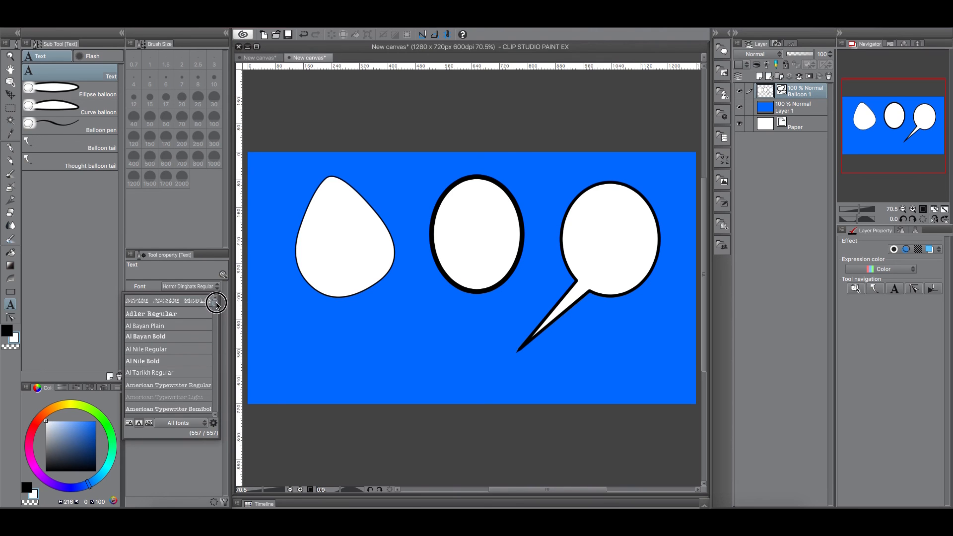
pyautogui.scroll(-6, 215, 414)
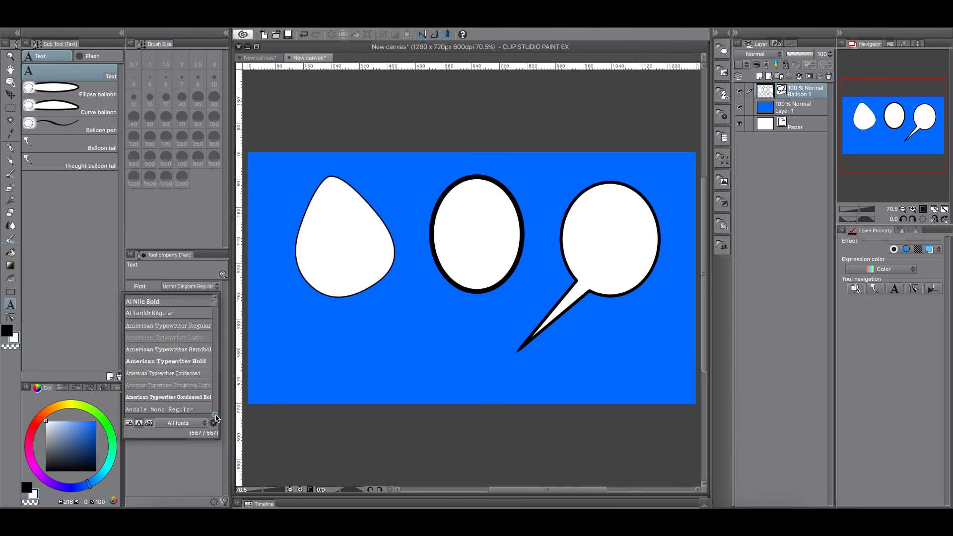
pyautogui.click(199, 408)
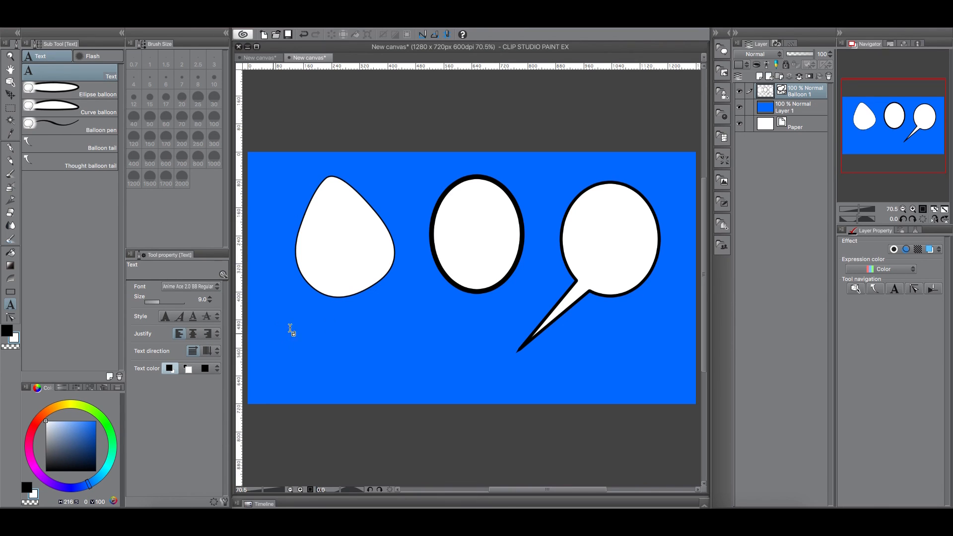
# Step: Enter HELLO WORLD on two lines in the tailed balloon and scale the text down to size 5.5 so it fits
pyautogui.click(583, 212)
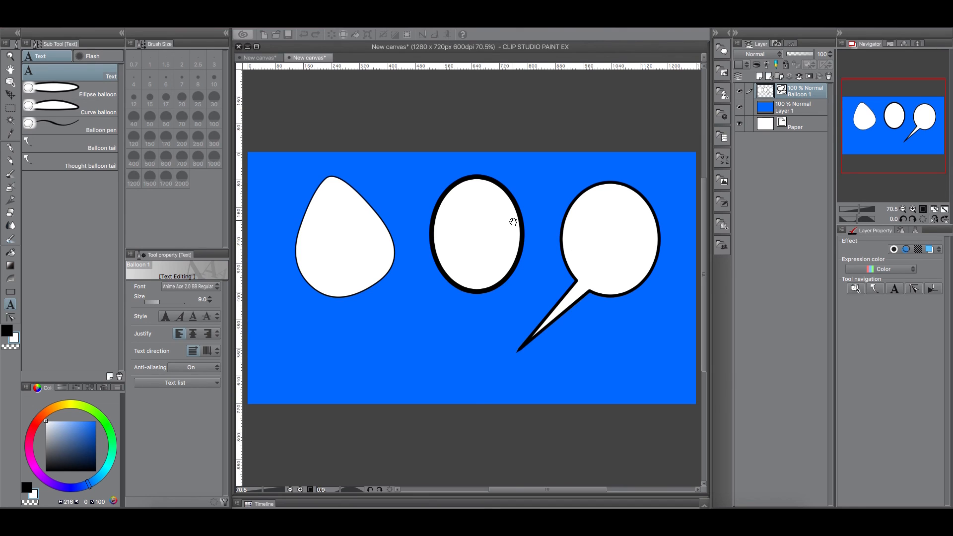
pyautogui.write('HELLO')
pyautogui.press('Return')
pyautogui.write('WORLD')
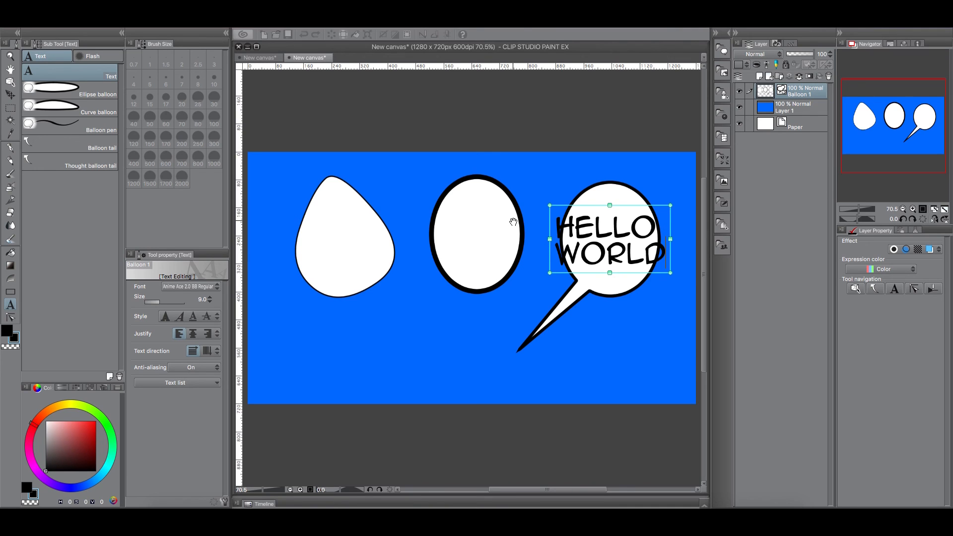
pyautogui.moveTo(669, 205); pyautogui.dragTo(633, 212)
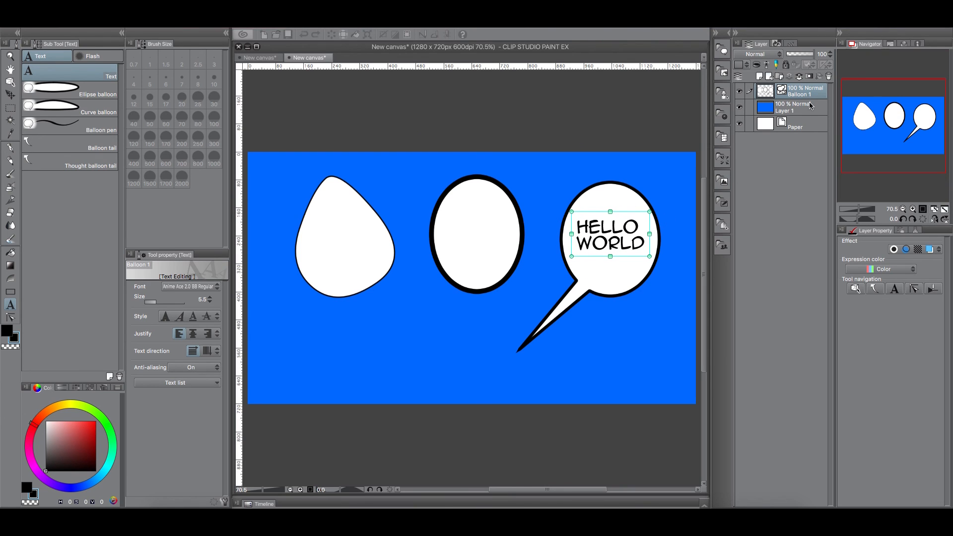
pyautogui.press('Escape')
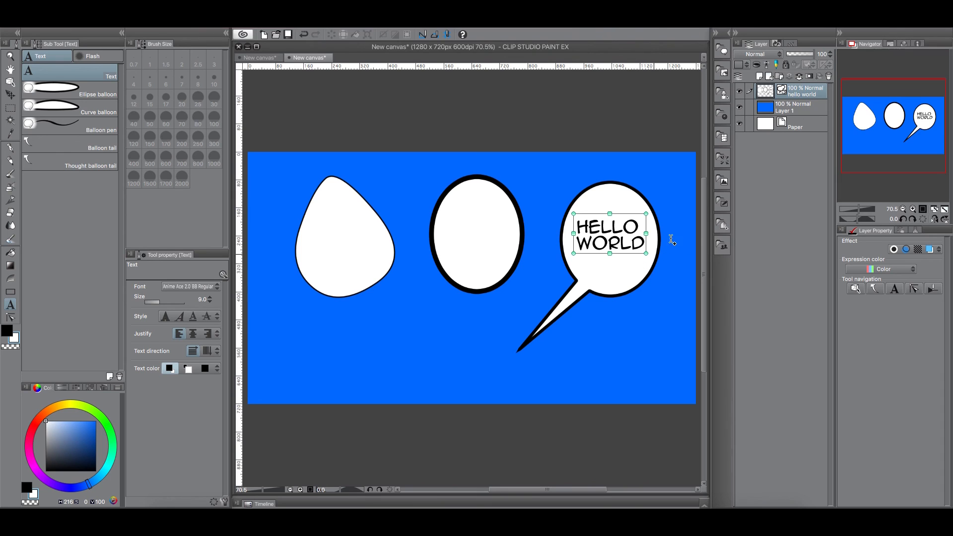
# Step: Using the Object tool, scale all balloons on the hello world layer together into flatter, slightly narrower shapes
pyautogui.click(803, 110)
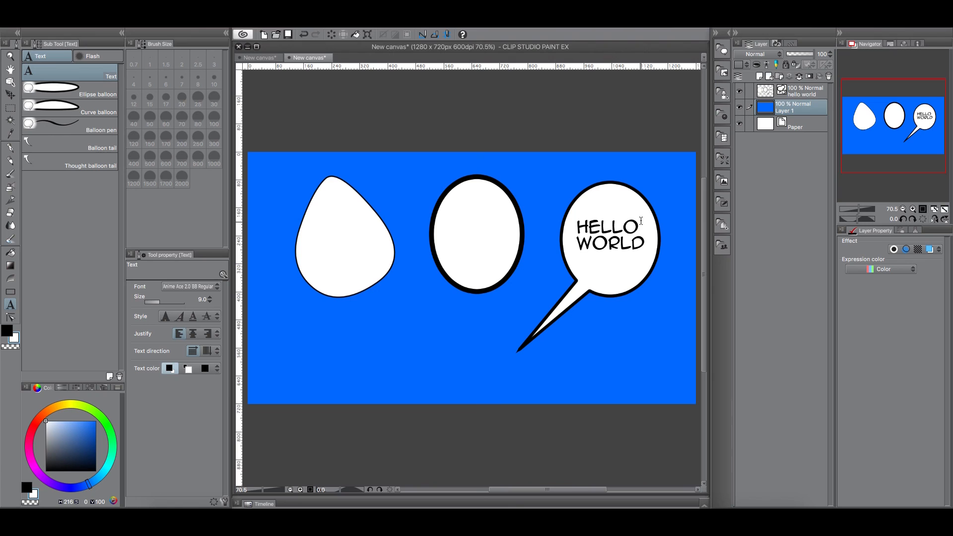
pyautogui.click(639, 229)
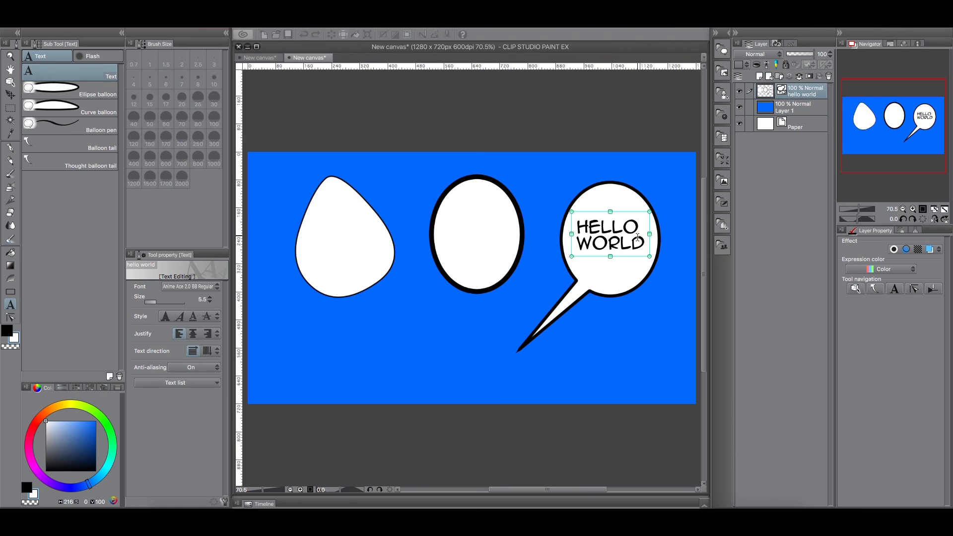
pyautogui.click(808, 90)
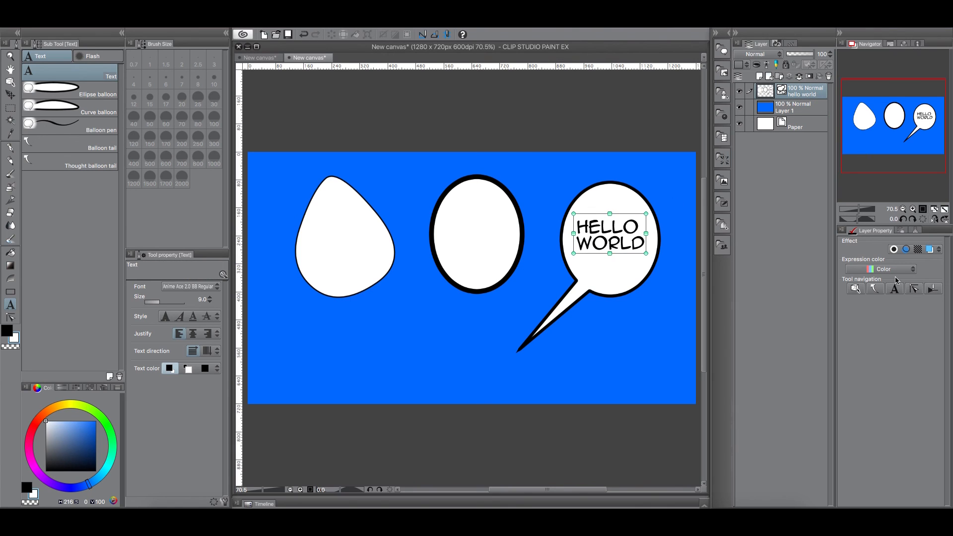
pyautogui.click(858, 288)
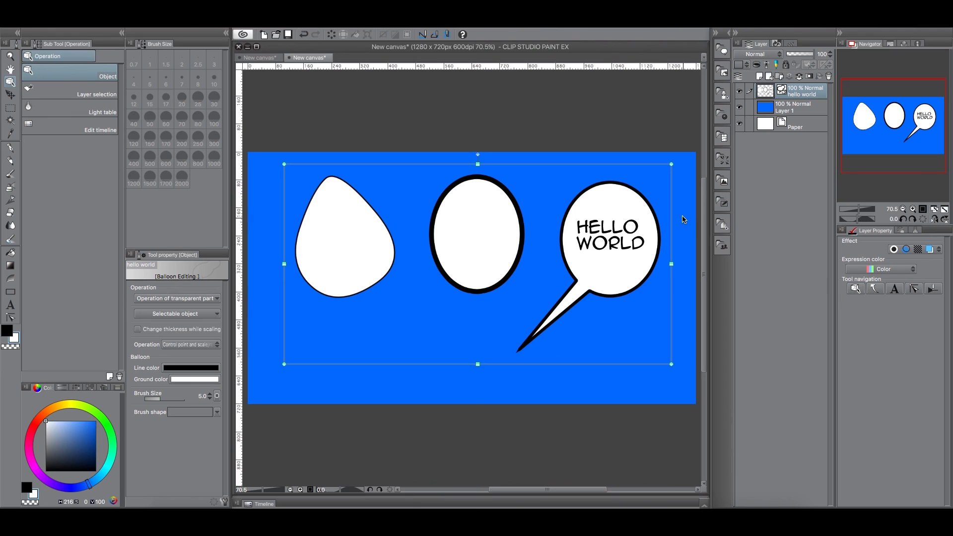
pyautogui.moveTo(669, 165); pyautogui.dragTo(633, 225)
pyautogui.click(544, 274)
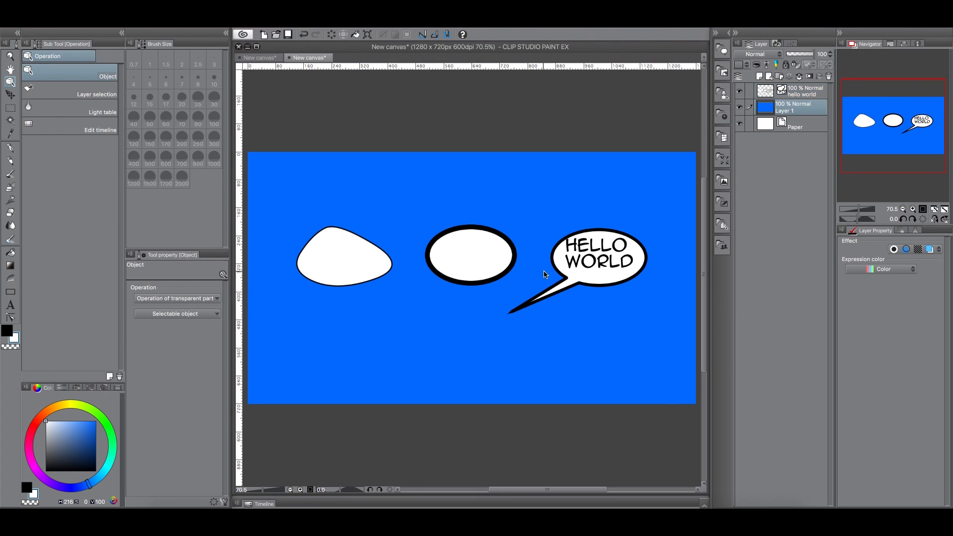
# Step: Reshape the middle oval balloon by pulling its control points outward into pointed corners at its lower and upper-left edges
pyautogui.click(517, 263)
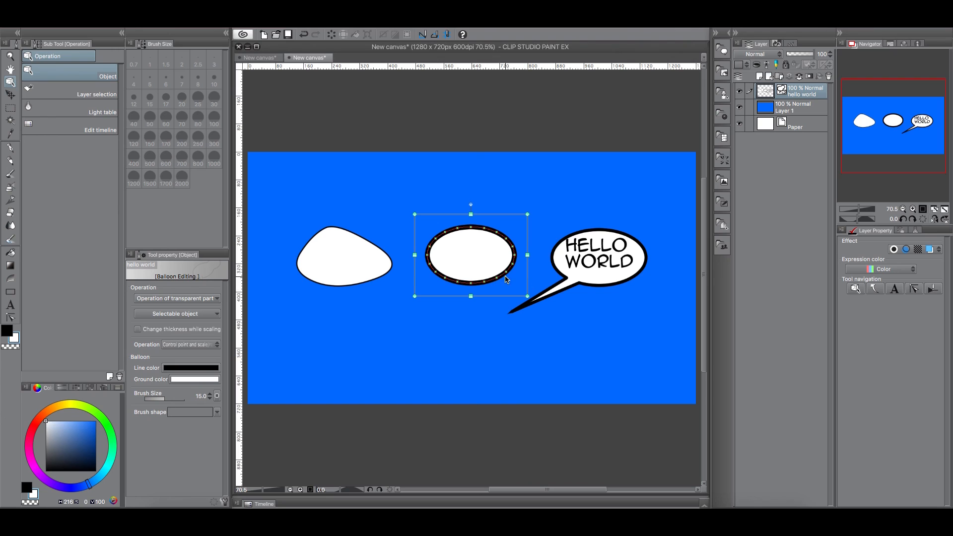
pyautogui.moveTo(508, 275); pyautogui.dragTo(447, 290)
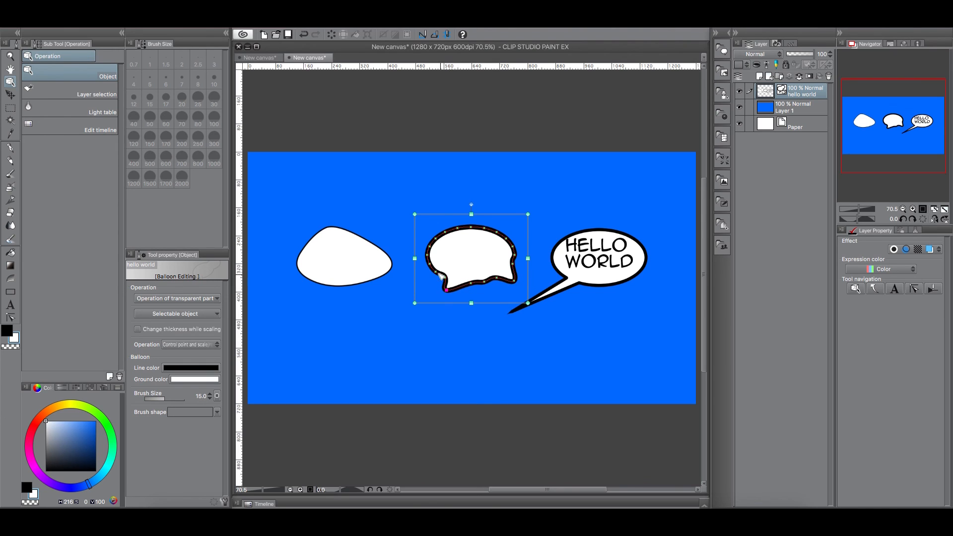
pyautogui.moveTo(436, 241); pyautogui.dragTo(424, 225)
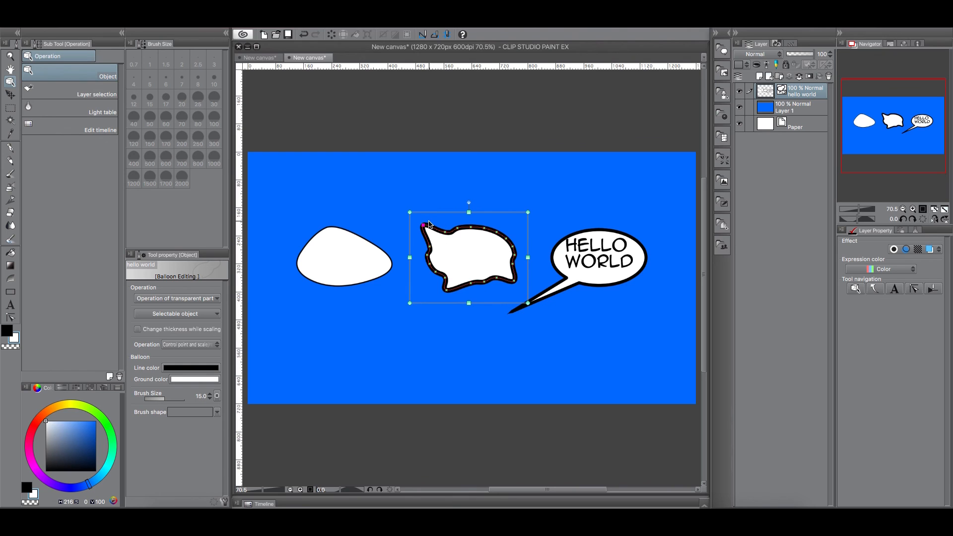
# Step: Delete the flattened teardrop balloon from the hello world layer
pyautogui.click(378, 249)
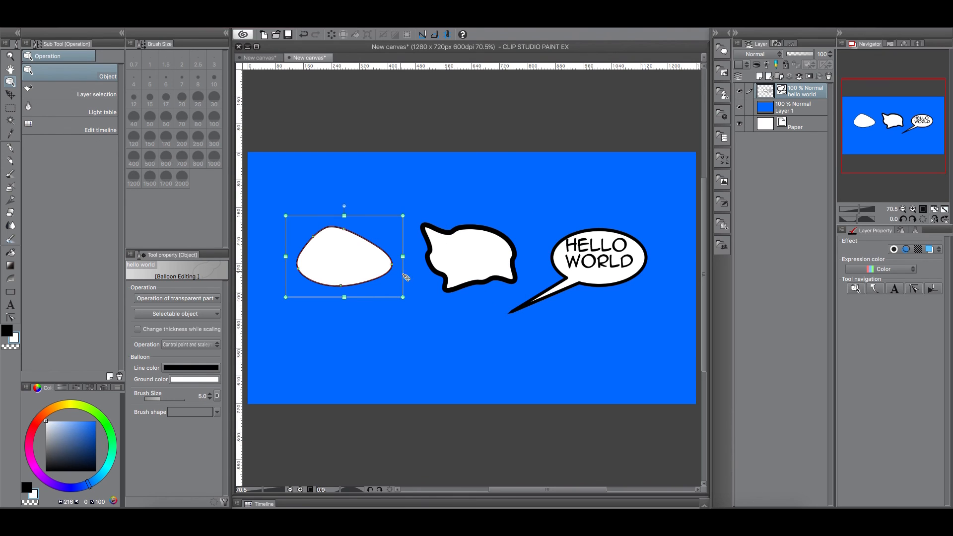
pyautogui.press('Delete')
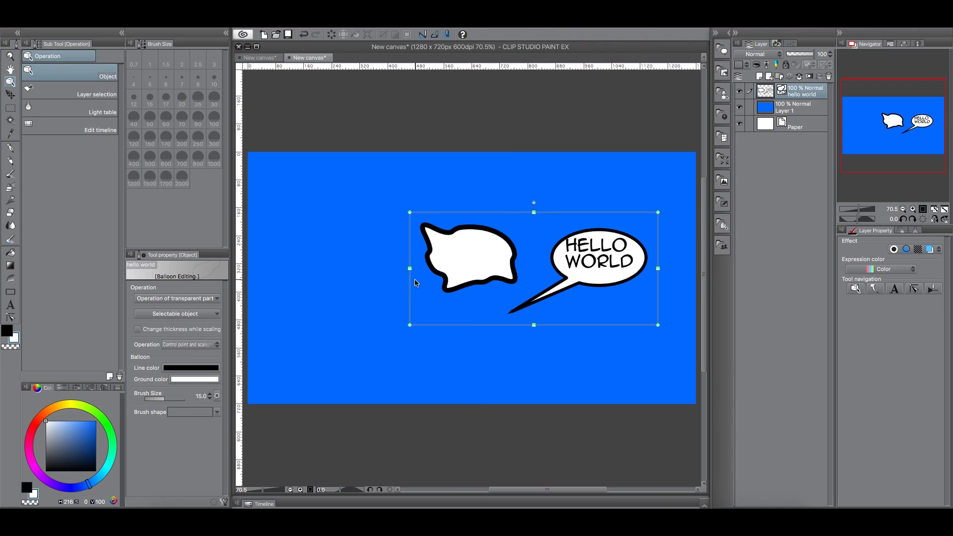
# Step: Delete the reshaped pointed-corner balloon from the hello world layer
pyautogui.click(465, 272)
pyautogui.press('Delete')
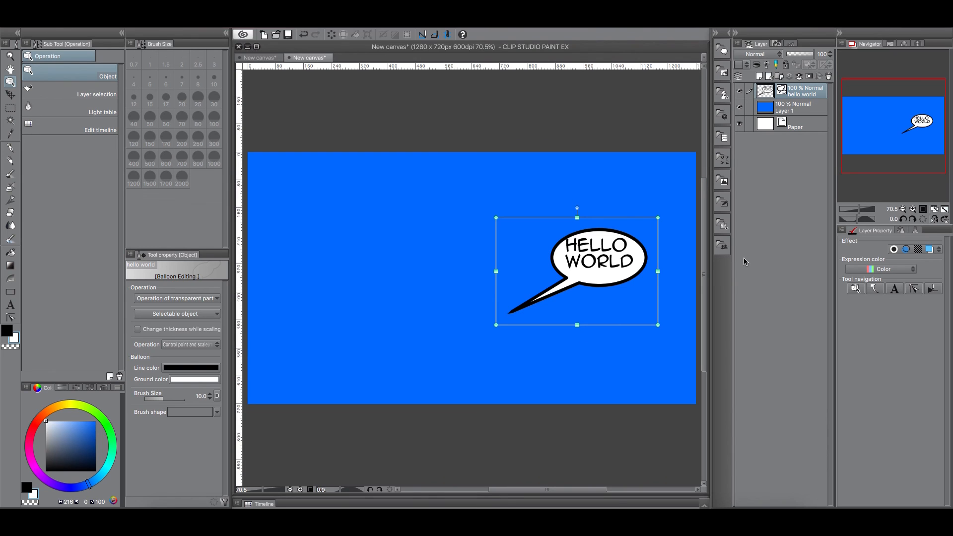
# Step: From Layer 1, draw a polygon balloon in the canvas's upper-left area with the Ellipse balloon tool, and set the figure back to ellipse
pyautogui.click(799, 111)
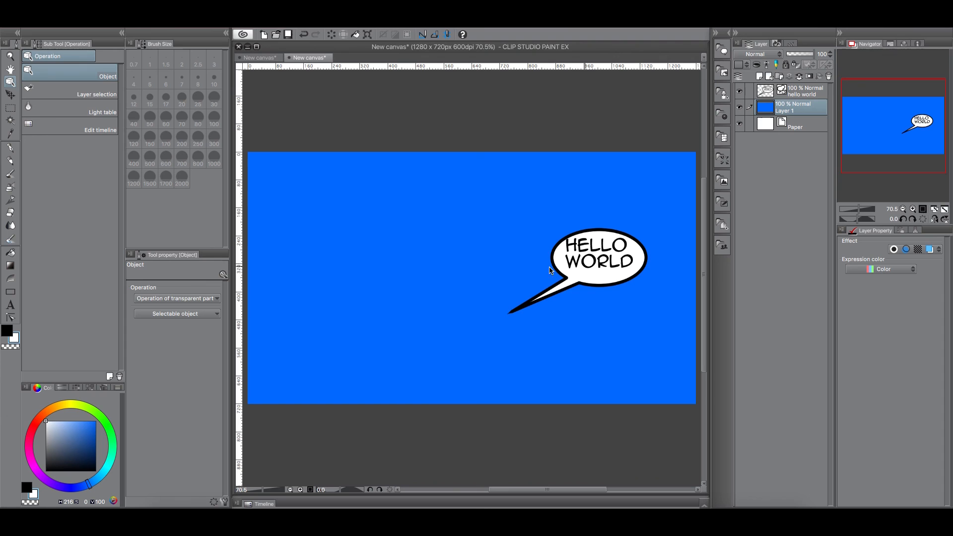
pyautogui.click(14, 305)
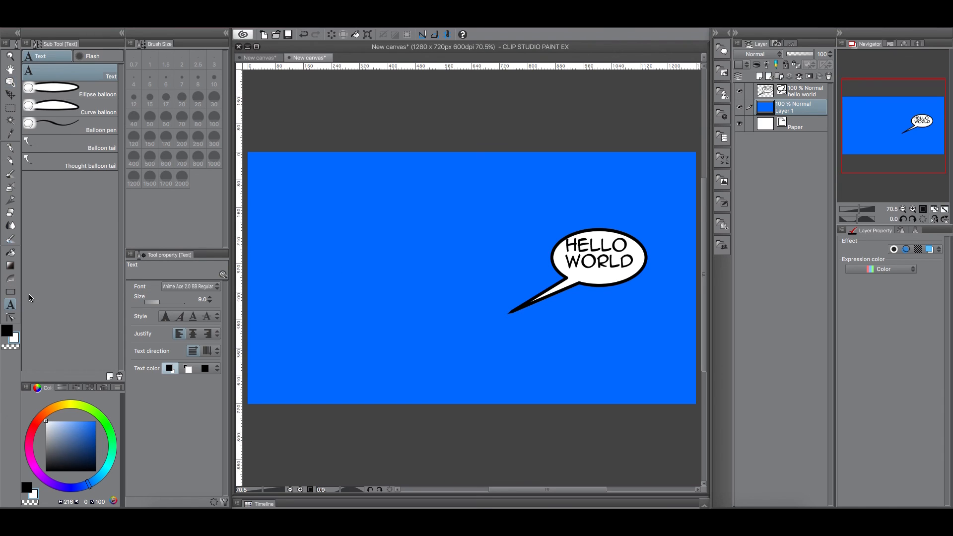
pyautogui.click(114, 98)
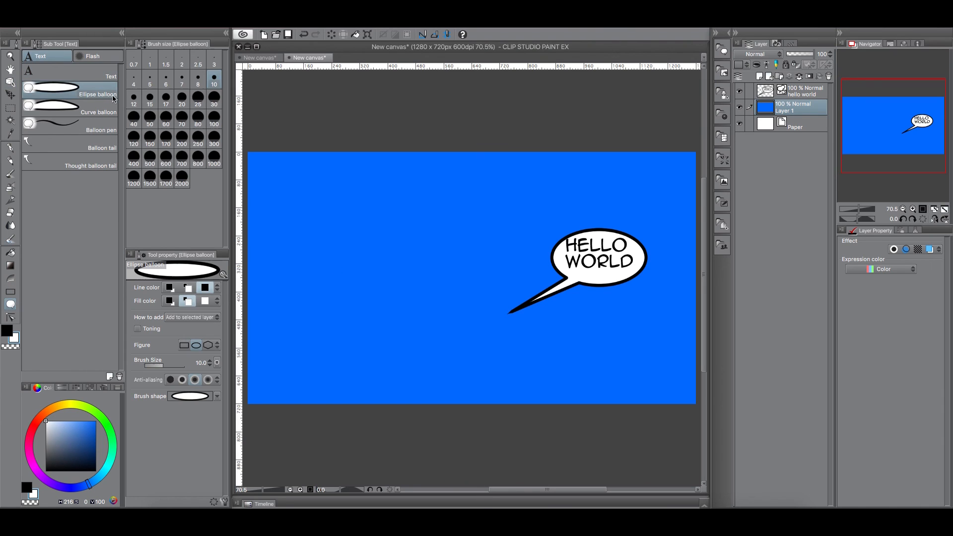
pyautogui.click(210, 350)
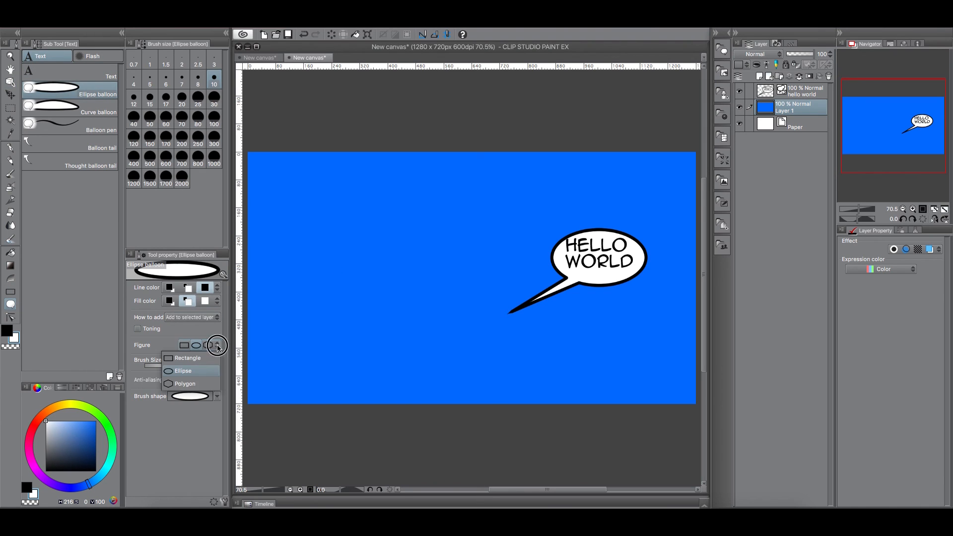
pyautogui.click(194, 385)
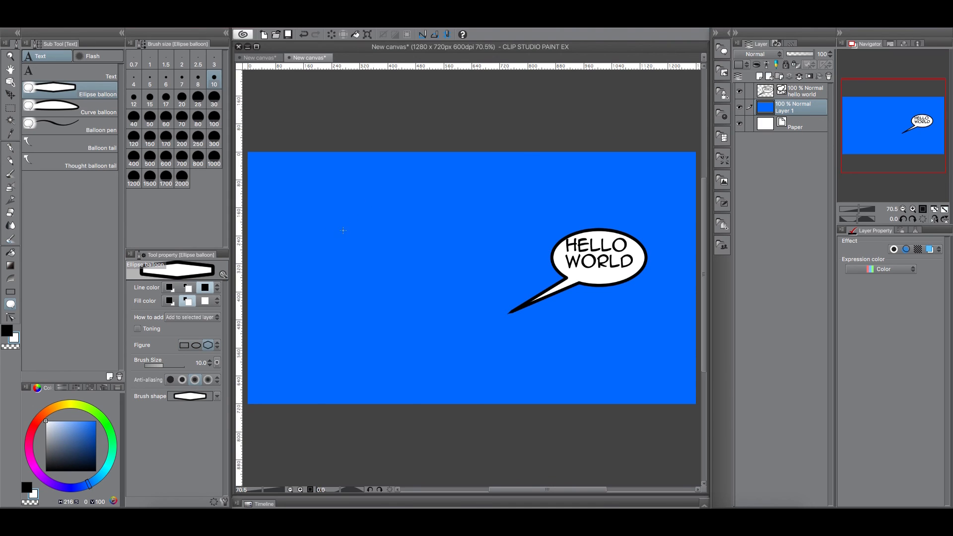
pyautogui.moveTo(380, 187); pyautogui.dragTo(290, 267)
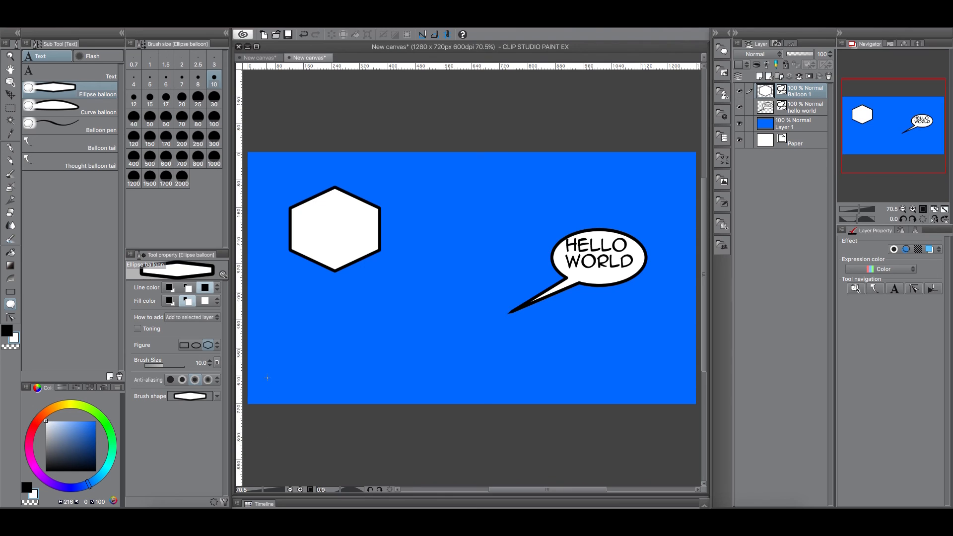
pyautogui.click(197, 345)
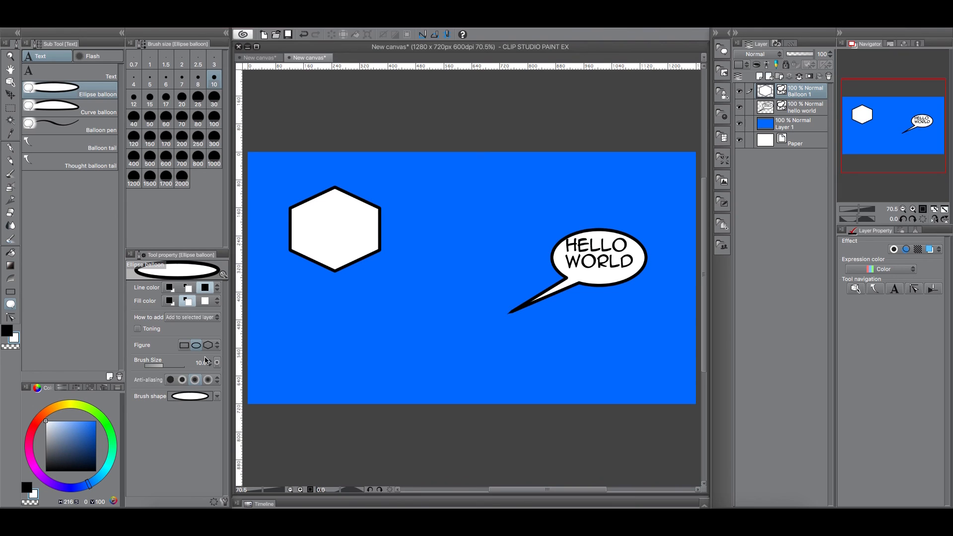
# Step: Switch to the browser, view the 1001 Fonts home page with its new fonts, and return to Clip Studio Paint
pyautogui.click(364, 505)
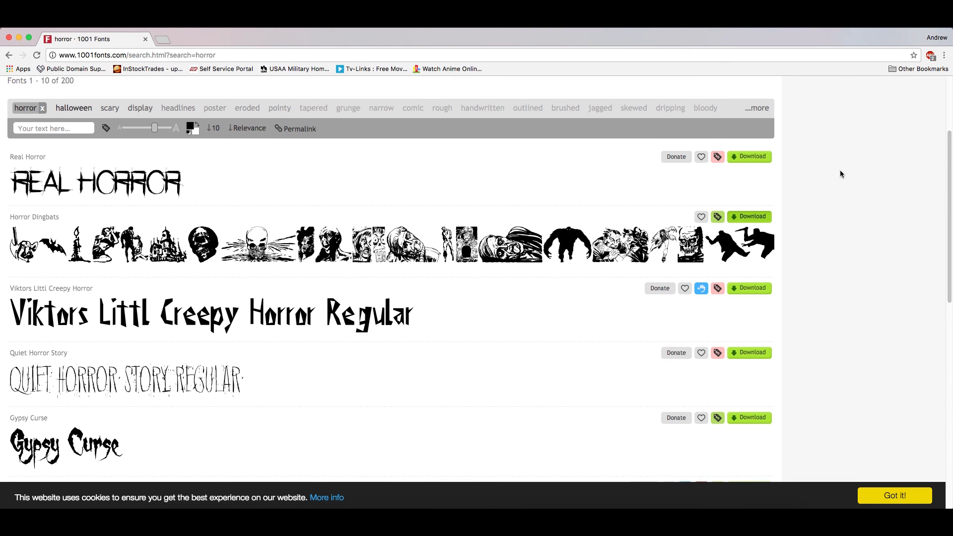
pyautogui.scroll(5, 945, 188)
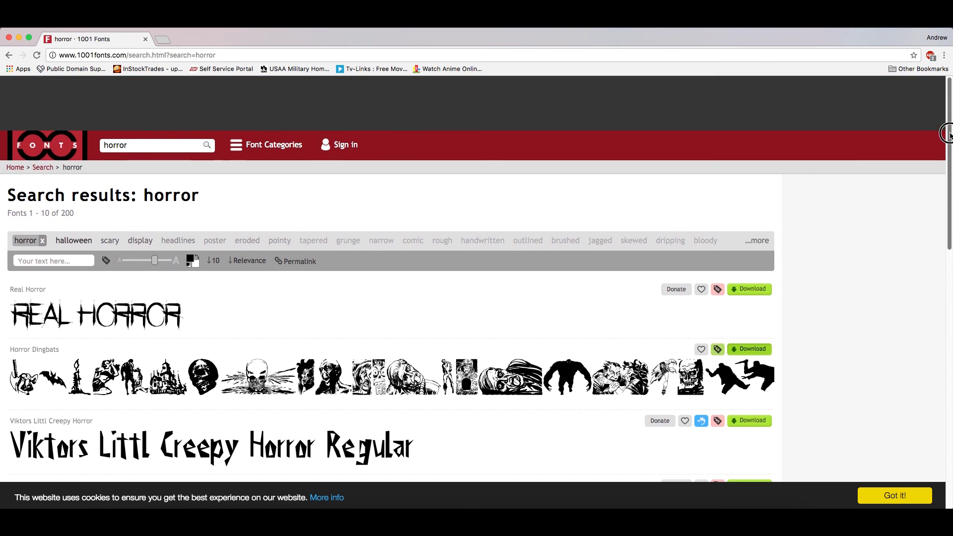
pyautogui.click(63, 150)
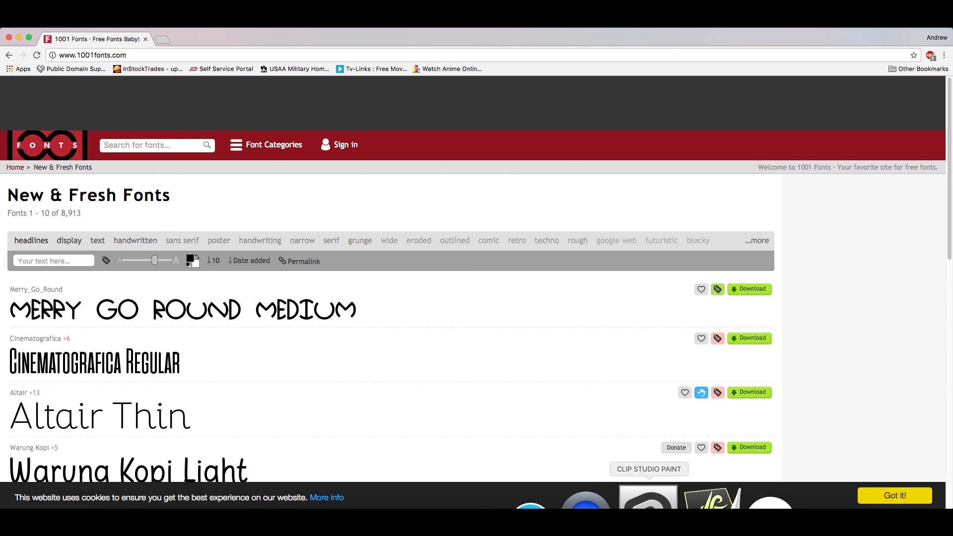
pyautogui.click(652, 502)
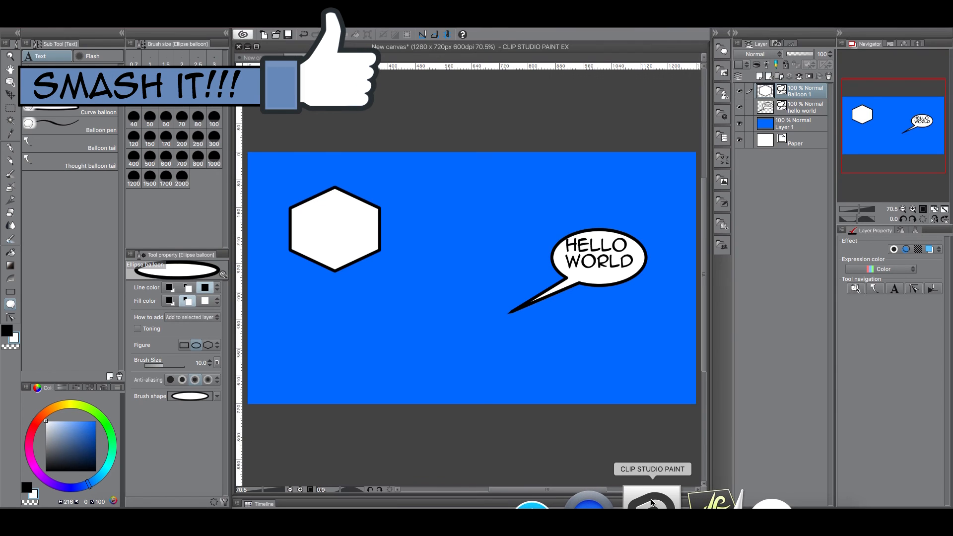